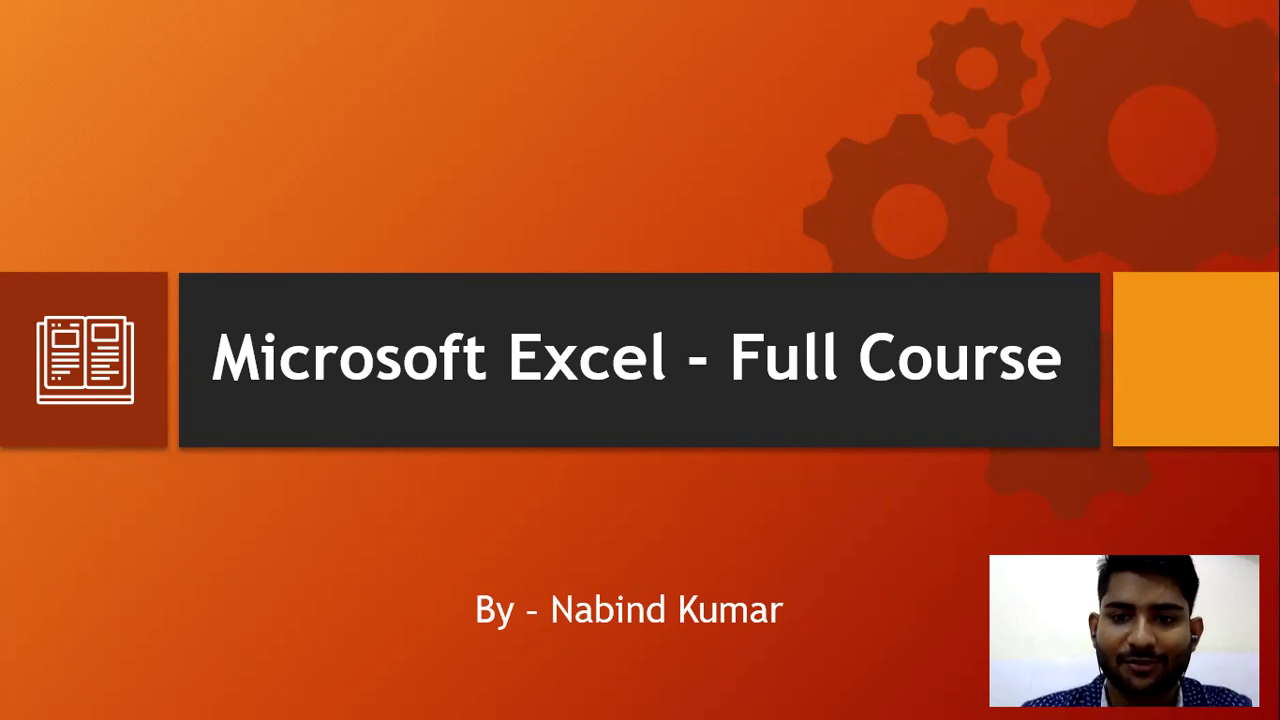
Advance the slideshow from the course title slide to the 'Why this course?' slide
key("Right")
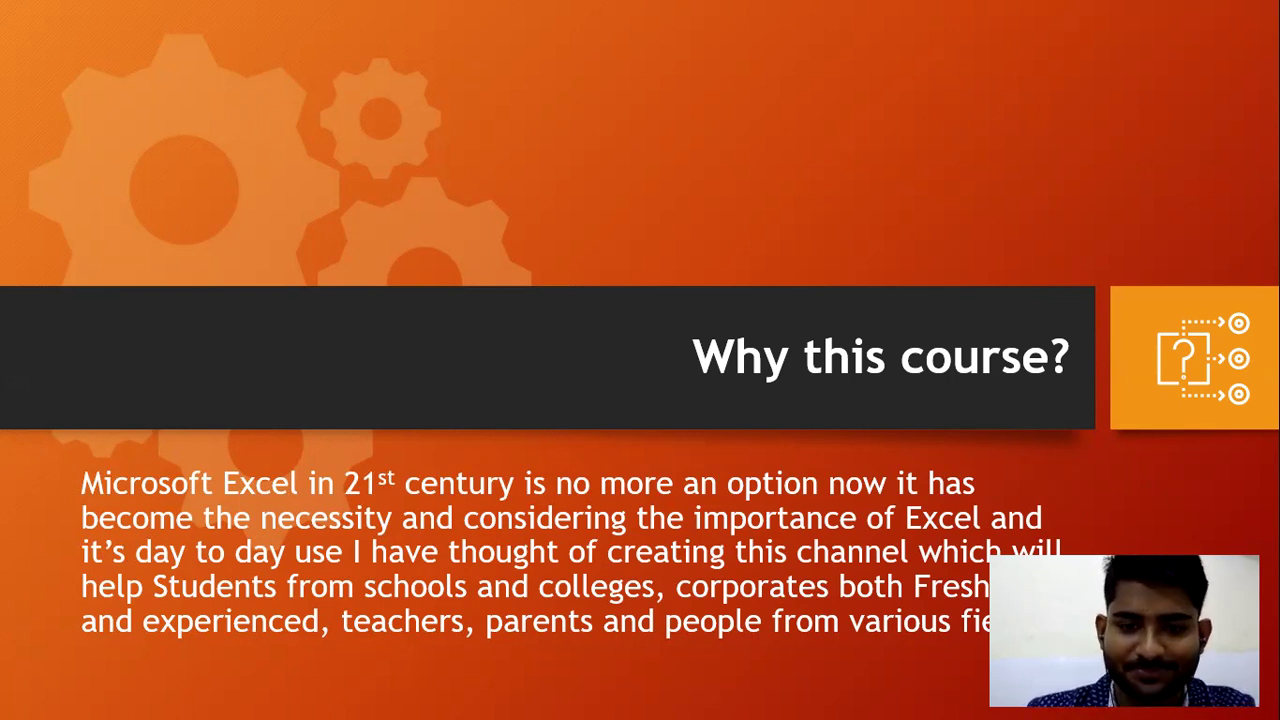
Advance the slideshow toward the 'Microsoft Excel Fundamentals' topics slide
key("Right")
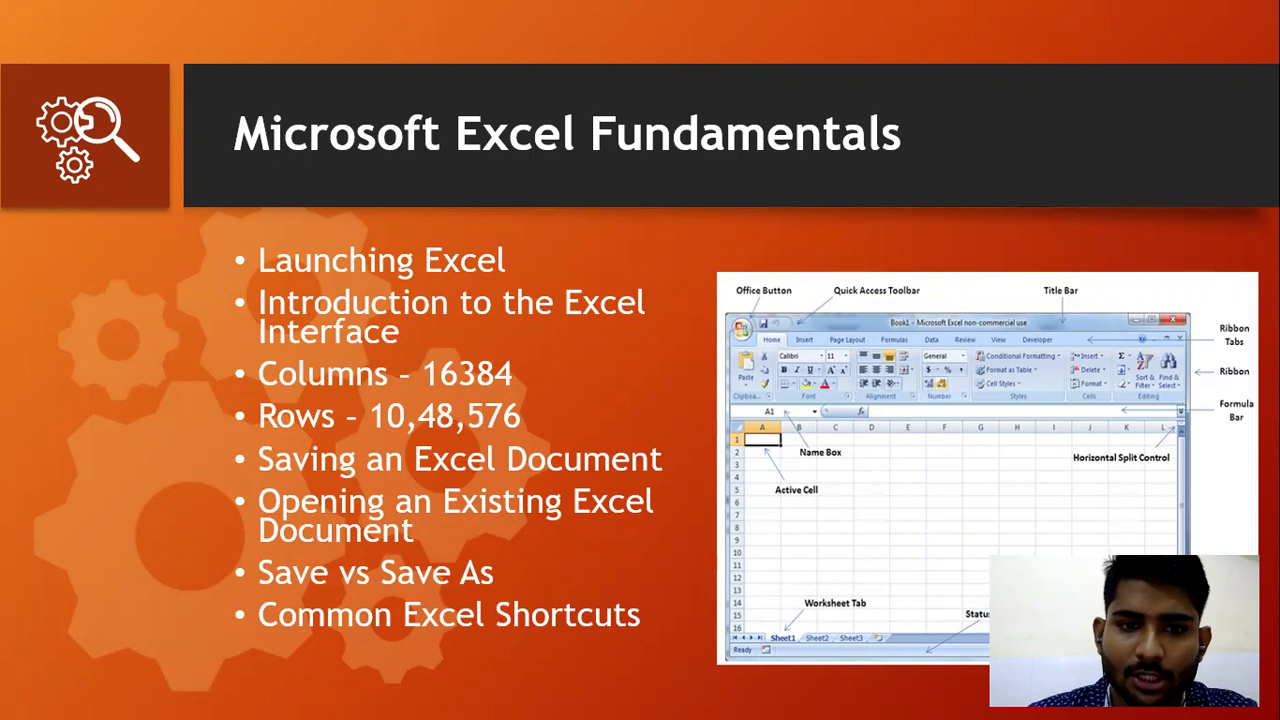
Search the Start menu for 'exc' and launch Excel from the best match
key("super")
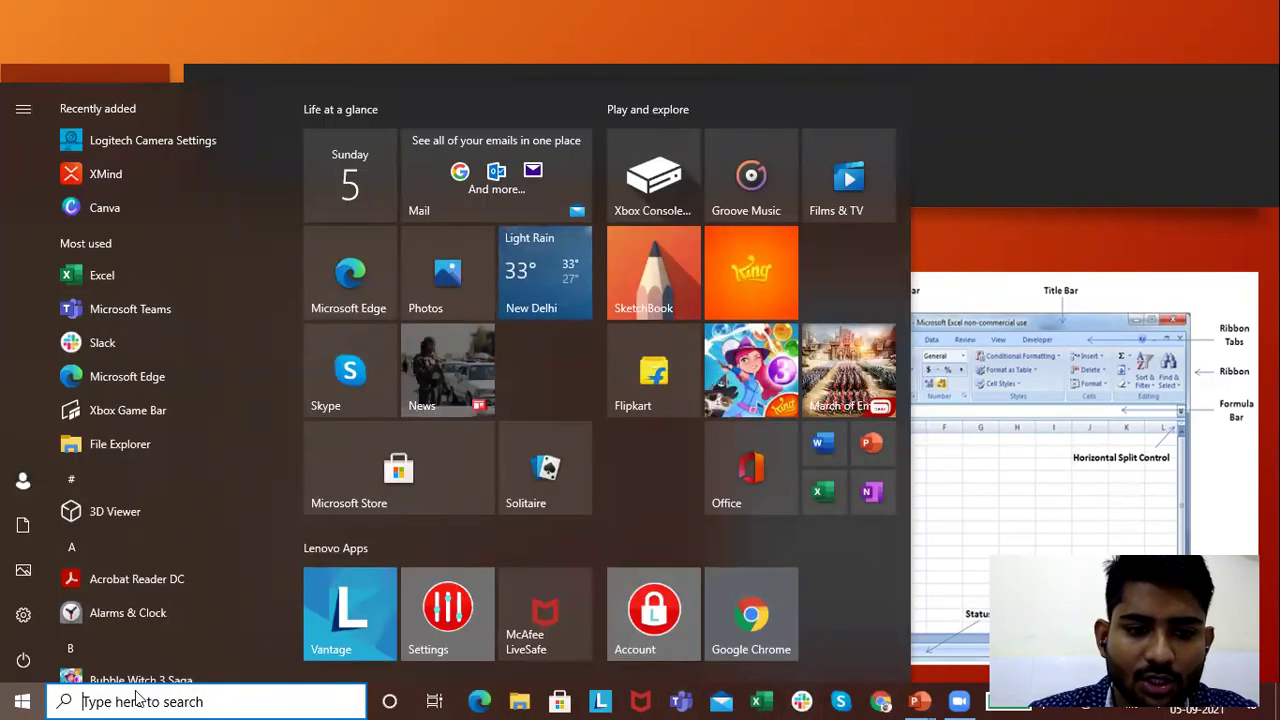
left_click(100, 701)
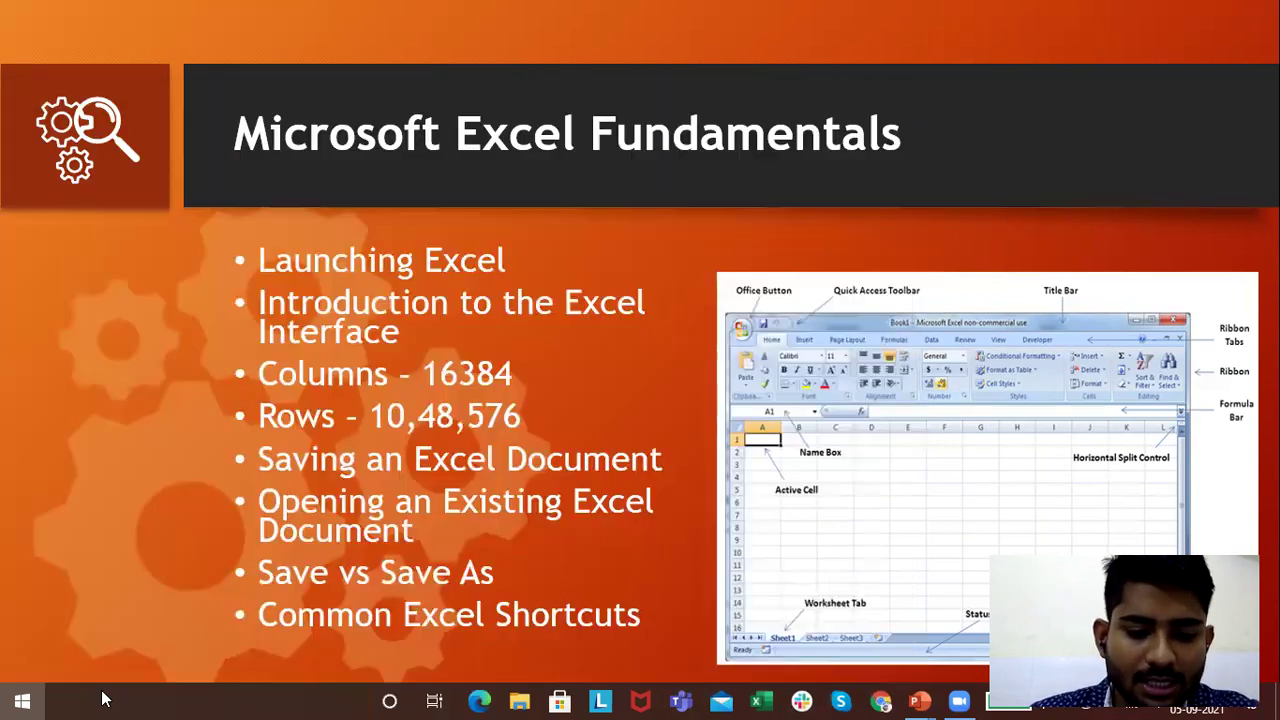
type("exc")
left_click(163, 200)
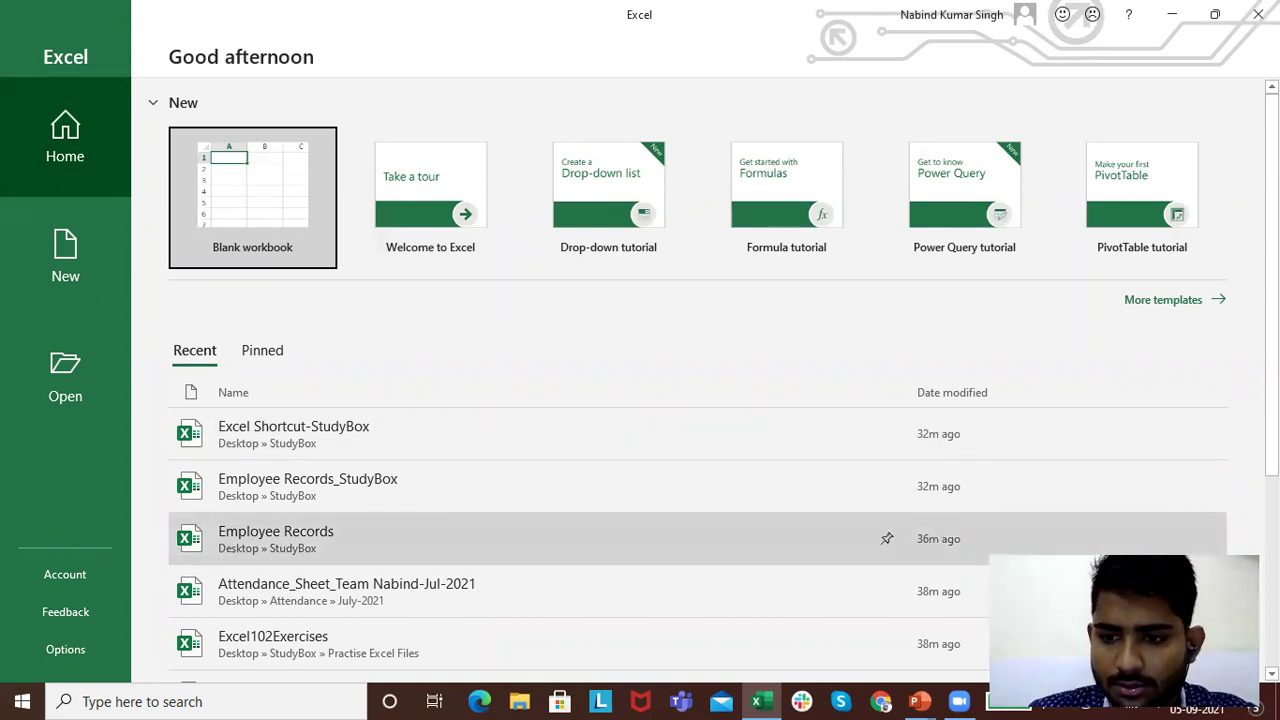
Create Book1 from Blank workbook, then Book2 and Book3 with the Quick Access New button
left_click(288, 166)
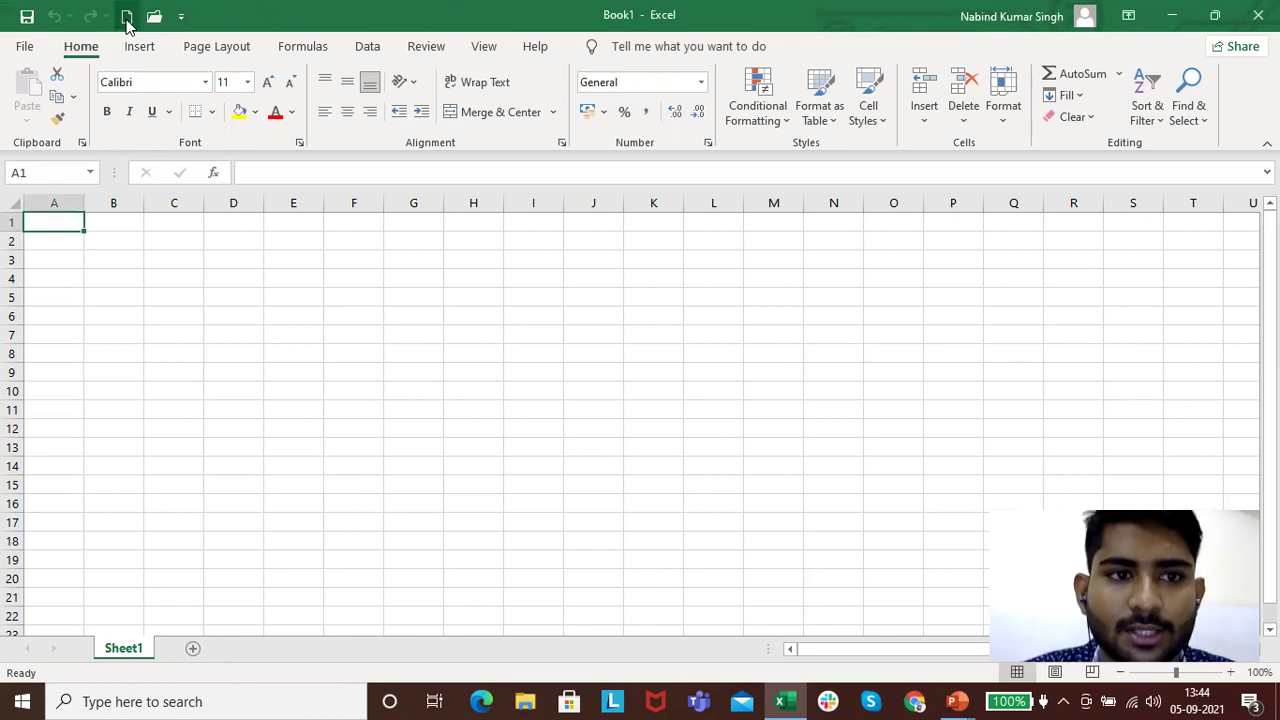
left_click(128, 17)
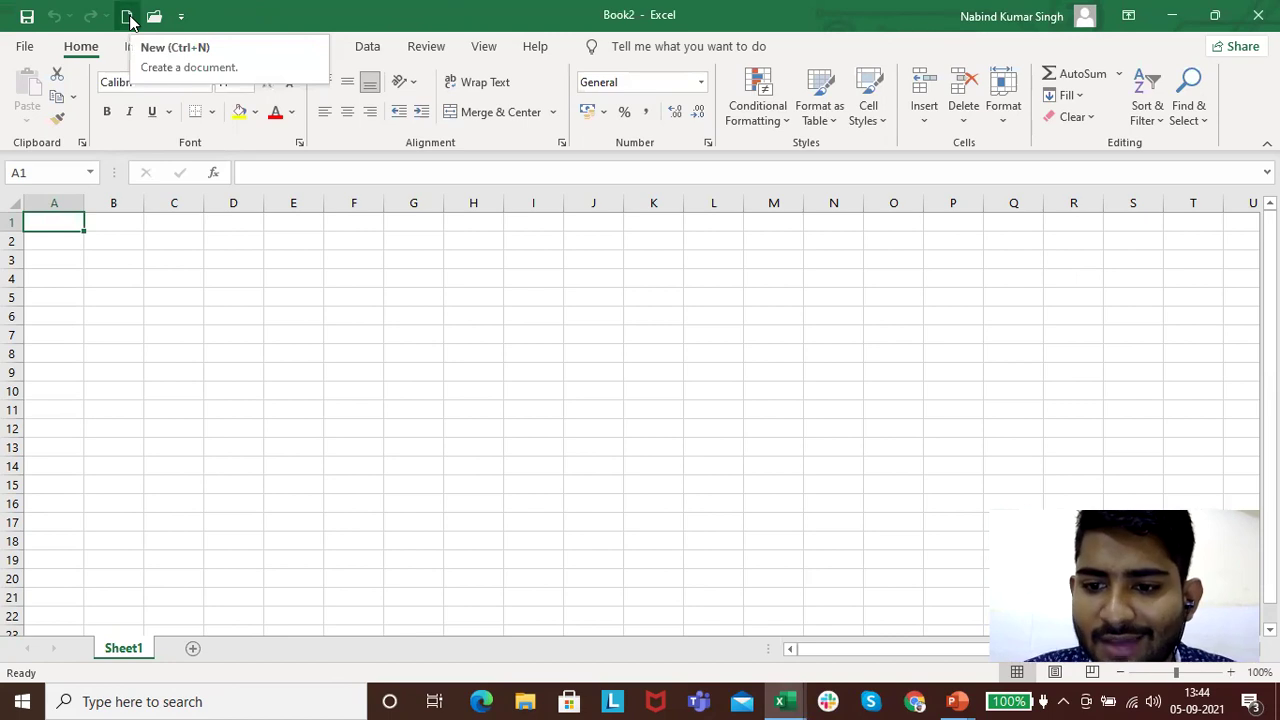
mouse_move(785, 702)
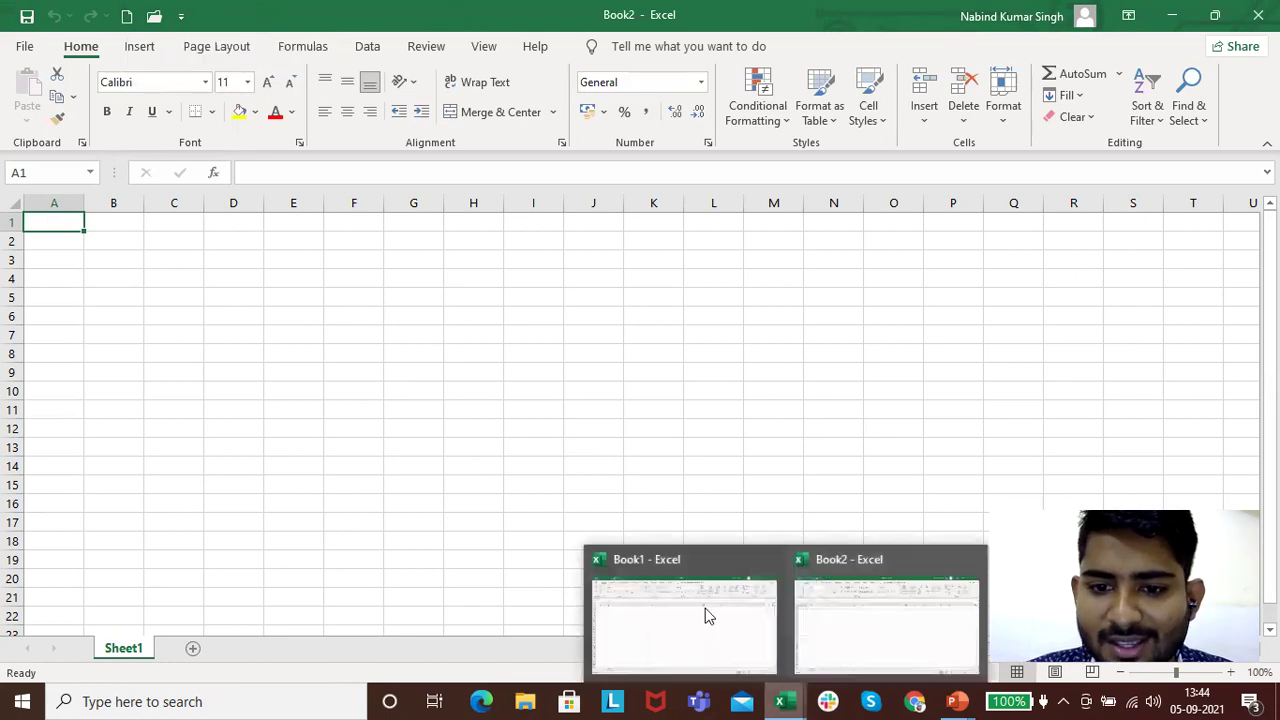
left_click(306, 300)
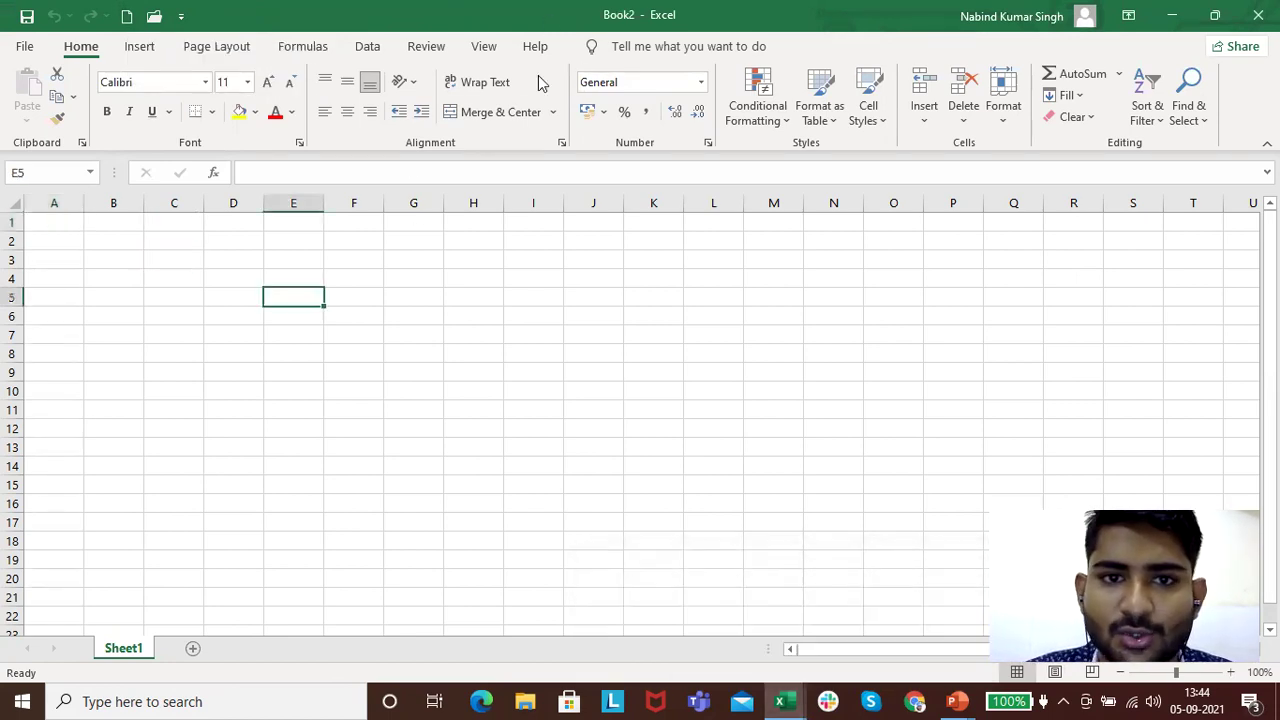
left_click(128, 17)
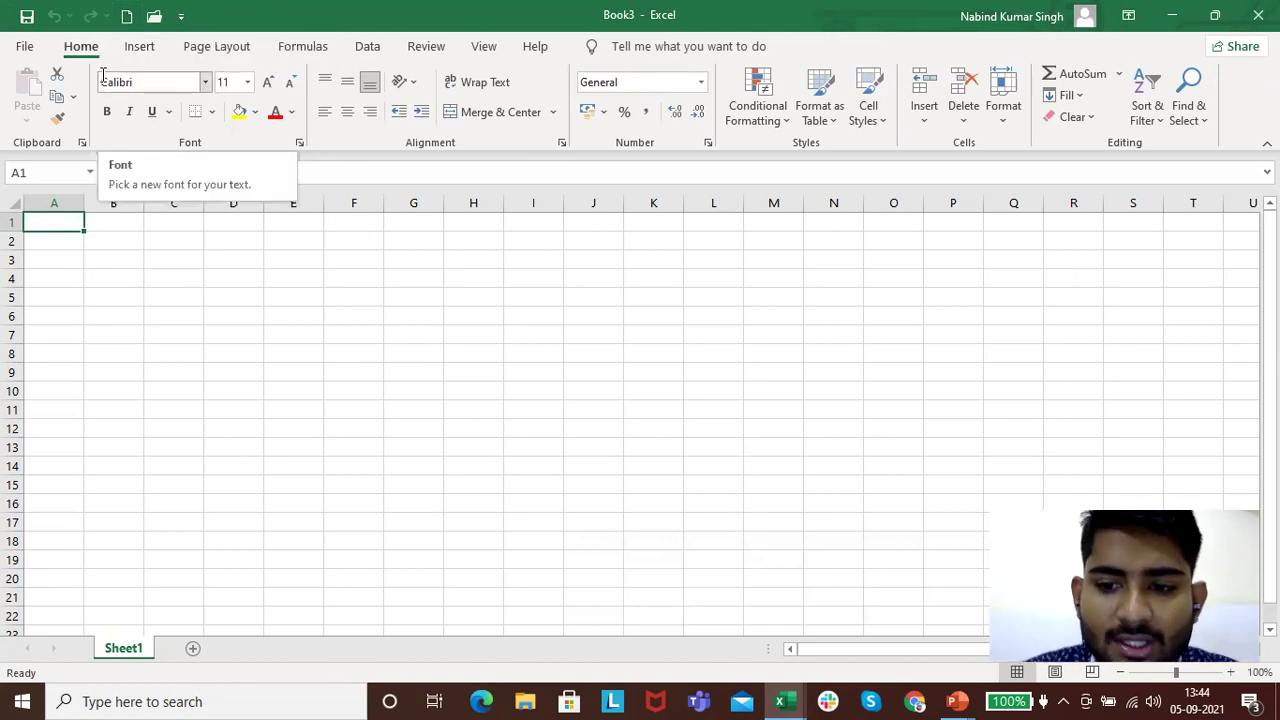
Create blank workbook Book4 from the File > New backstage page
left_click(27, 50)
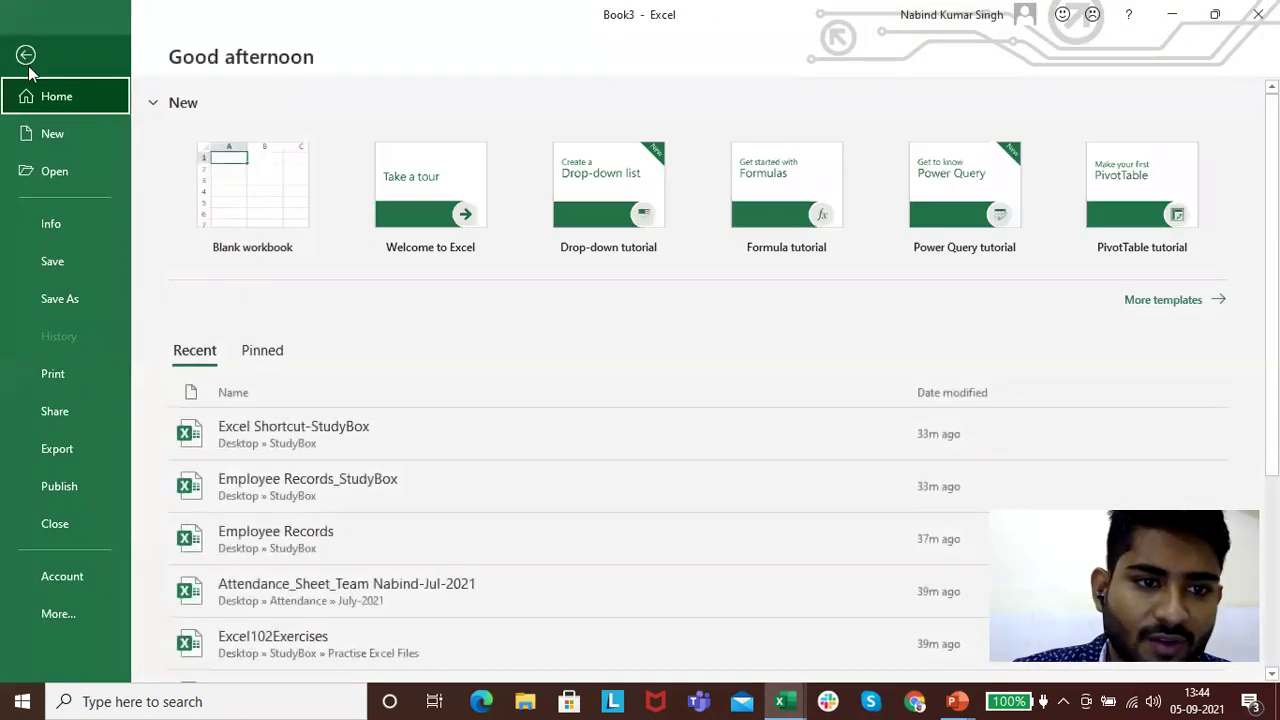
left_click(55, 134)
left_click(311, 168)
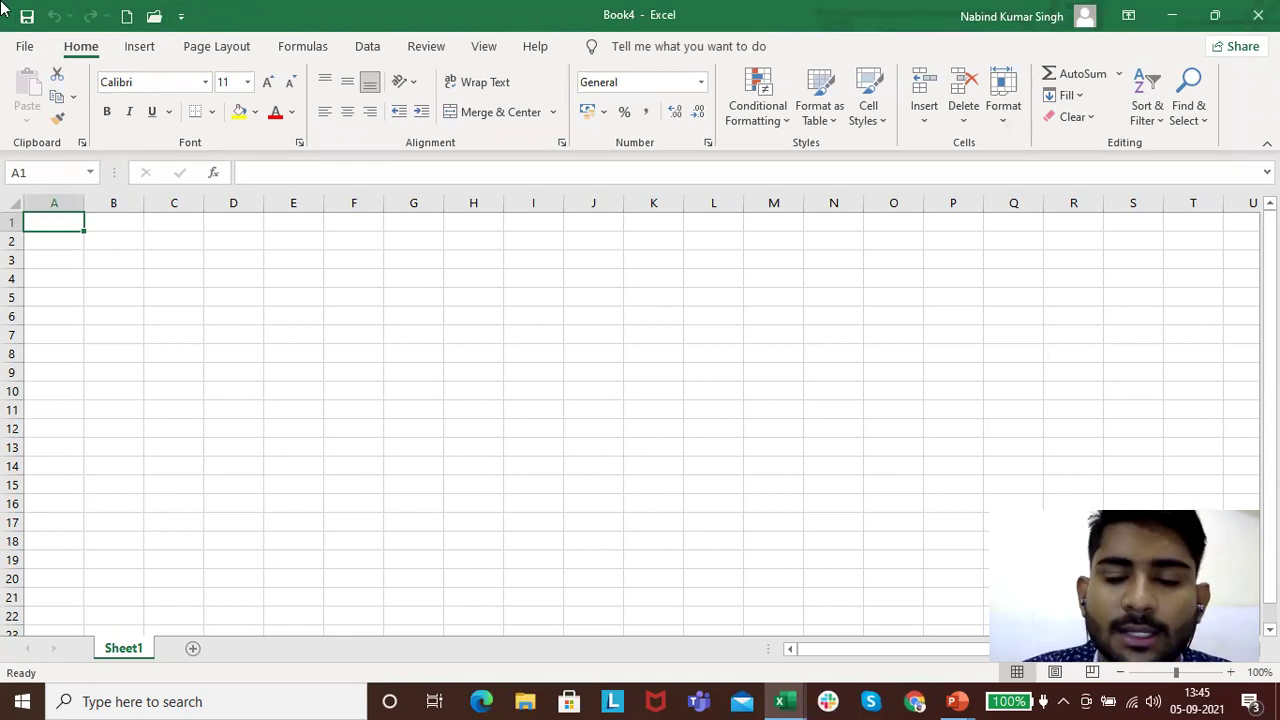
Add Sort Ascending and Sort Descending to the Quick Access Toolbar
left_click(180, 16)
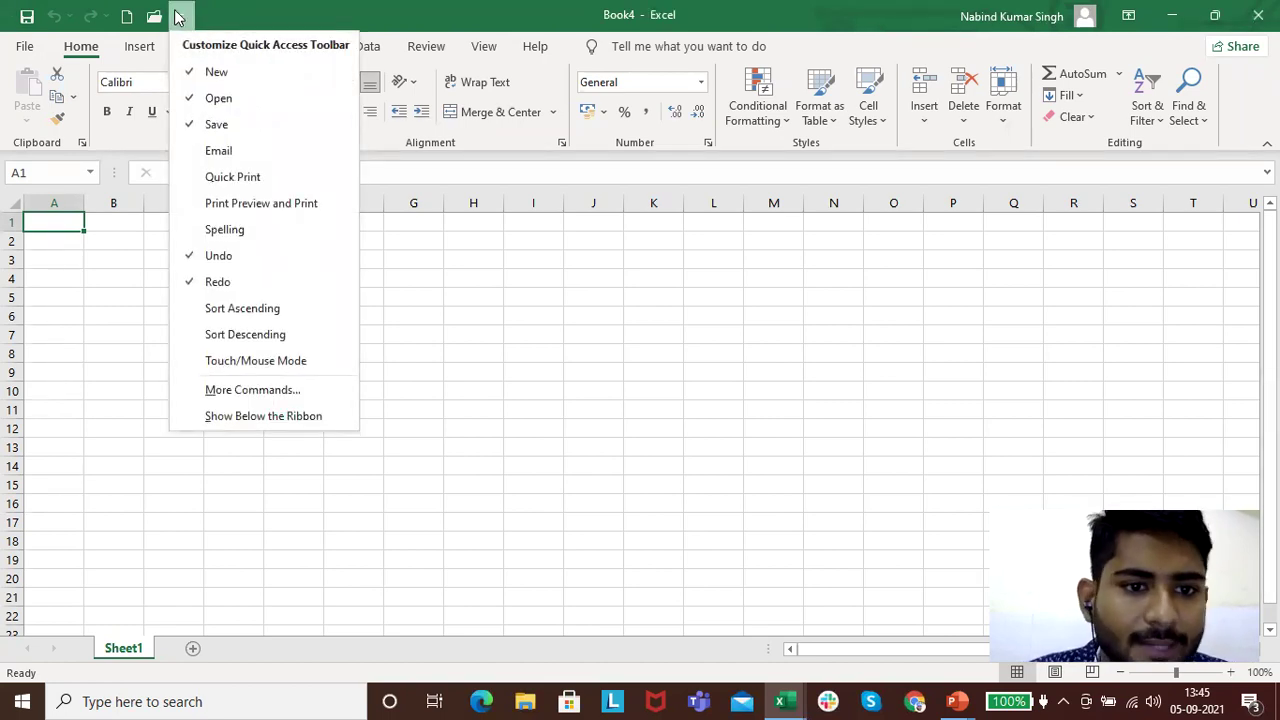
left_click(250, 310)
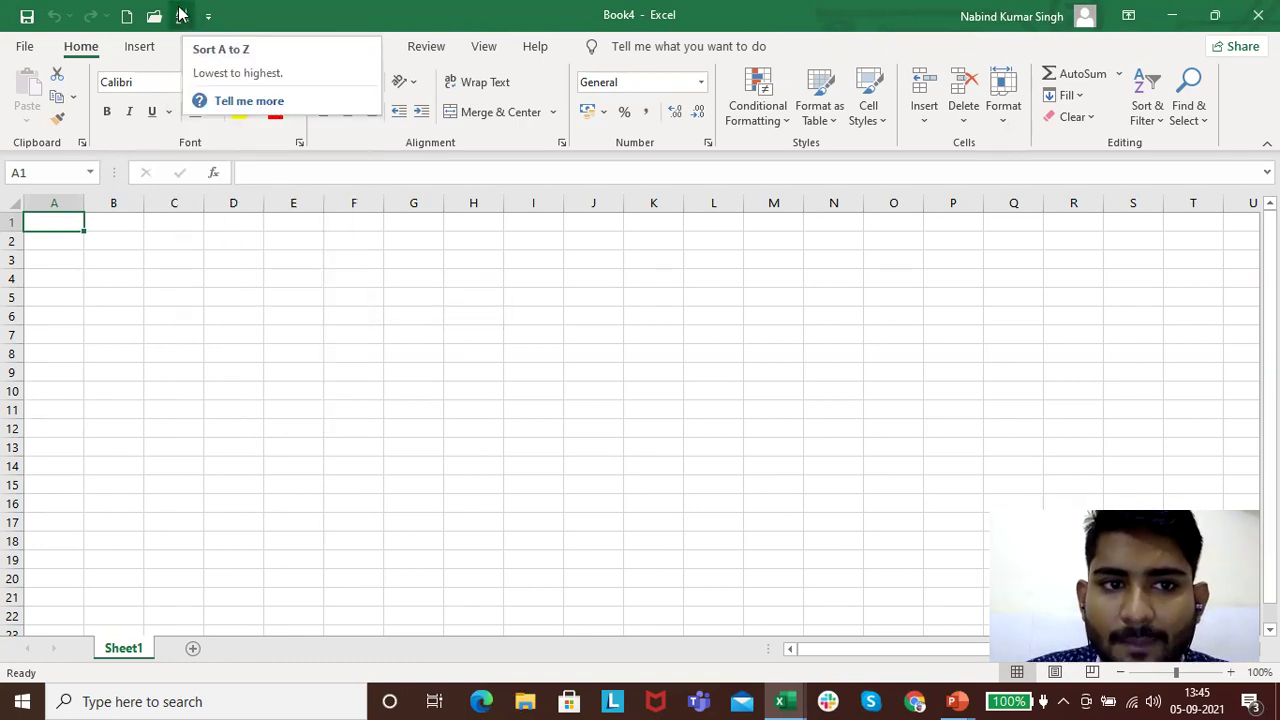
left_click(208, 16)
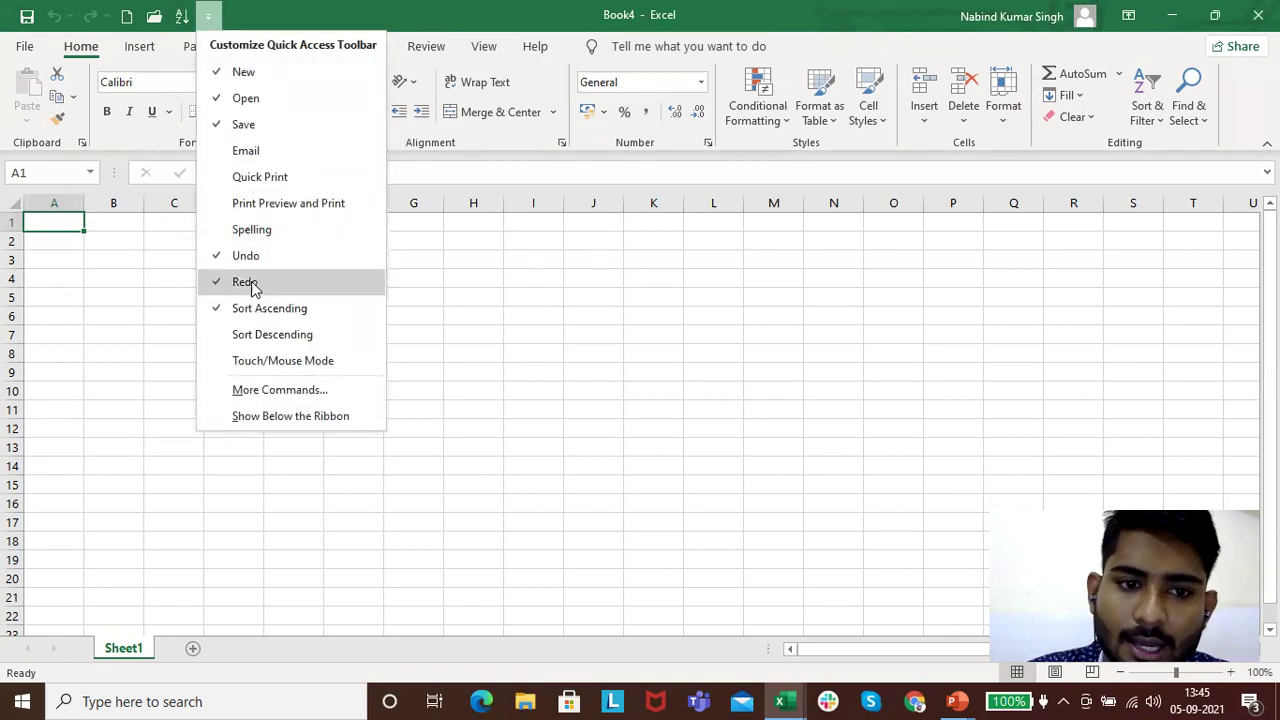
left_click(272, 337)
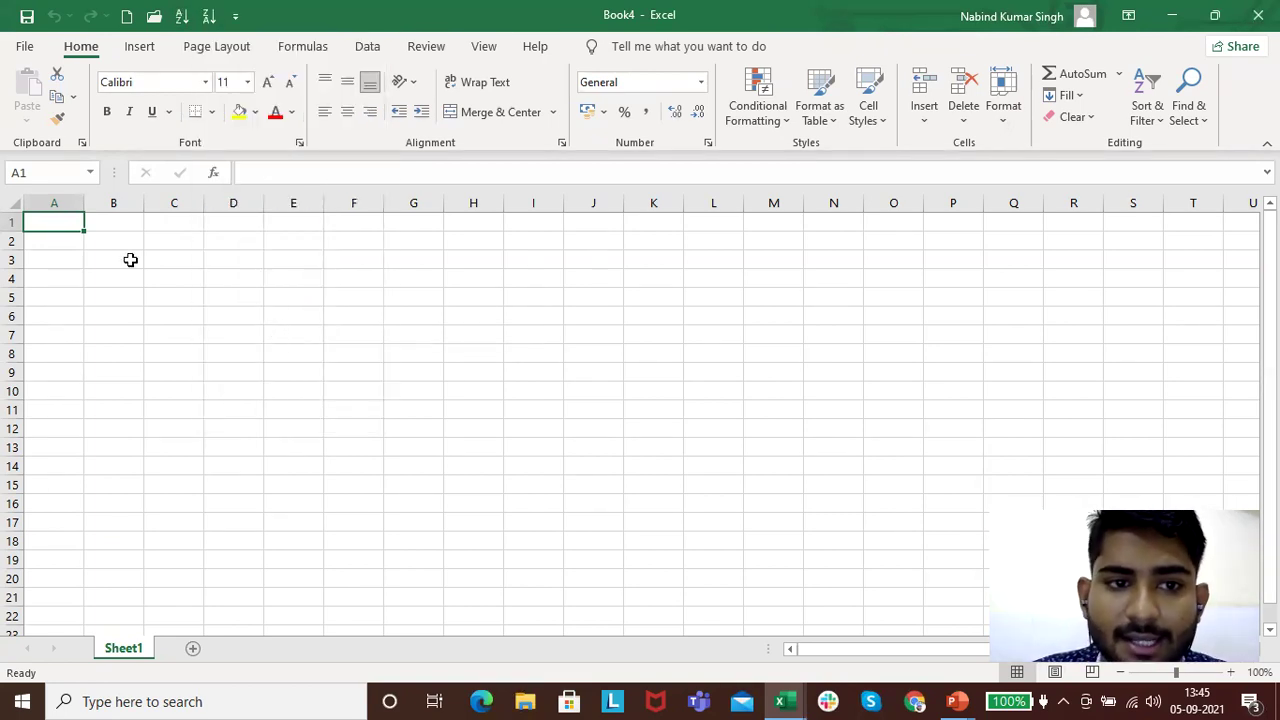
Enter 1, 2, 3, 5, 7 and 9 down cells A1 to A6
type("1")
key("Return")
type("2")
key("Return")
type("3")
key("Return")
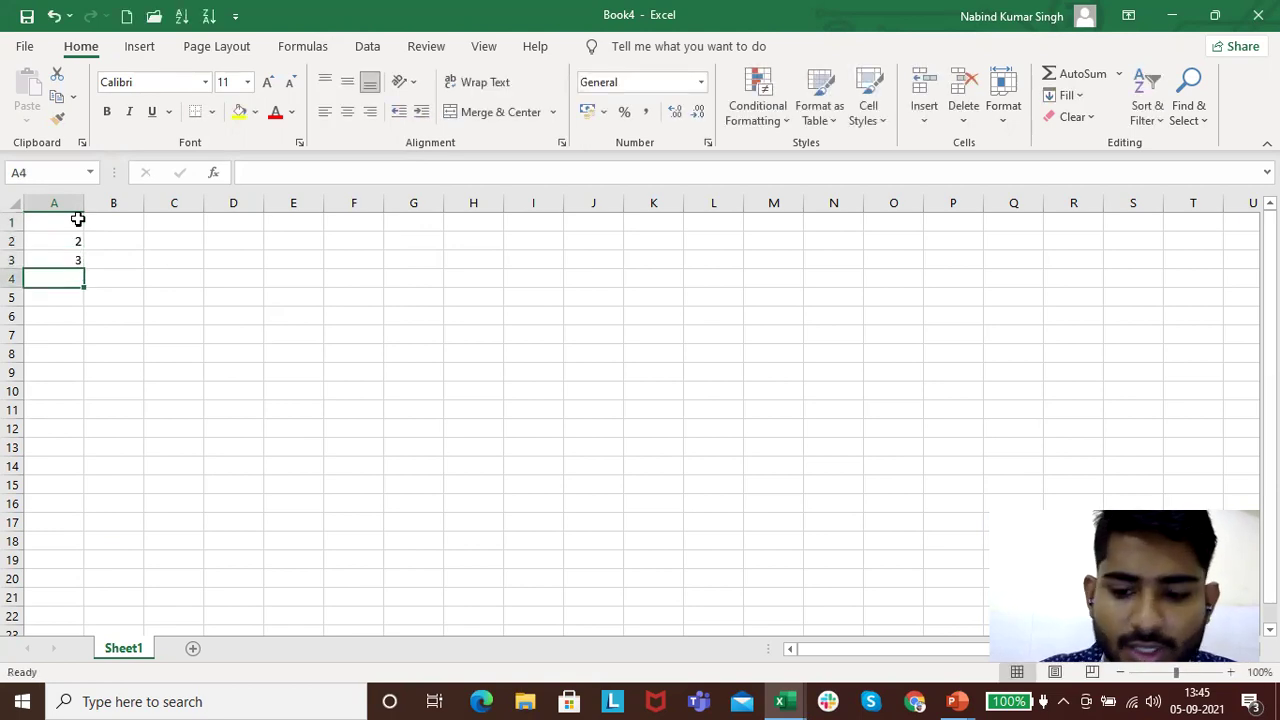
type("5")
key("Return")
type("7")
key("Return")
type("9")
key("Return")
Sort A1:A6 ascending, then descending so it reads 9, 7, 5, 3, 2, 1
left_click_drag(78, 219, 64, 316)
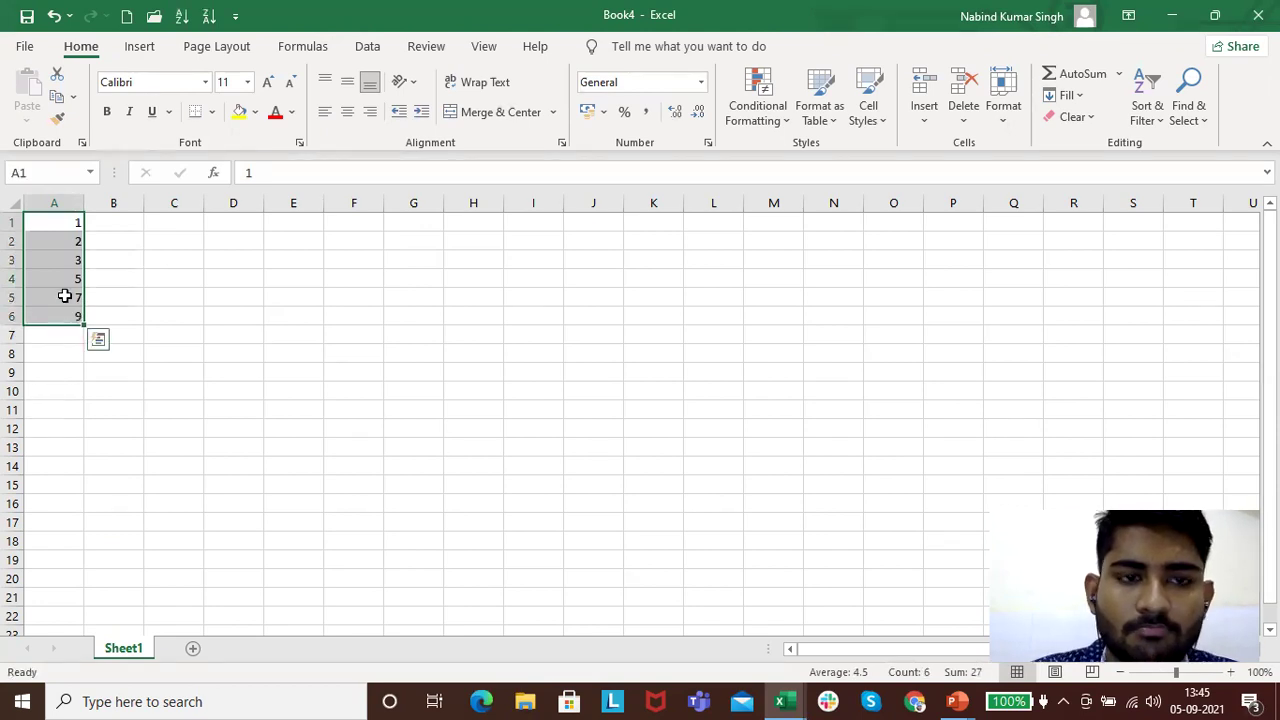
left_click(181, 20)
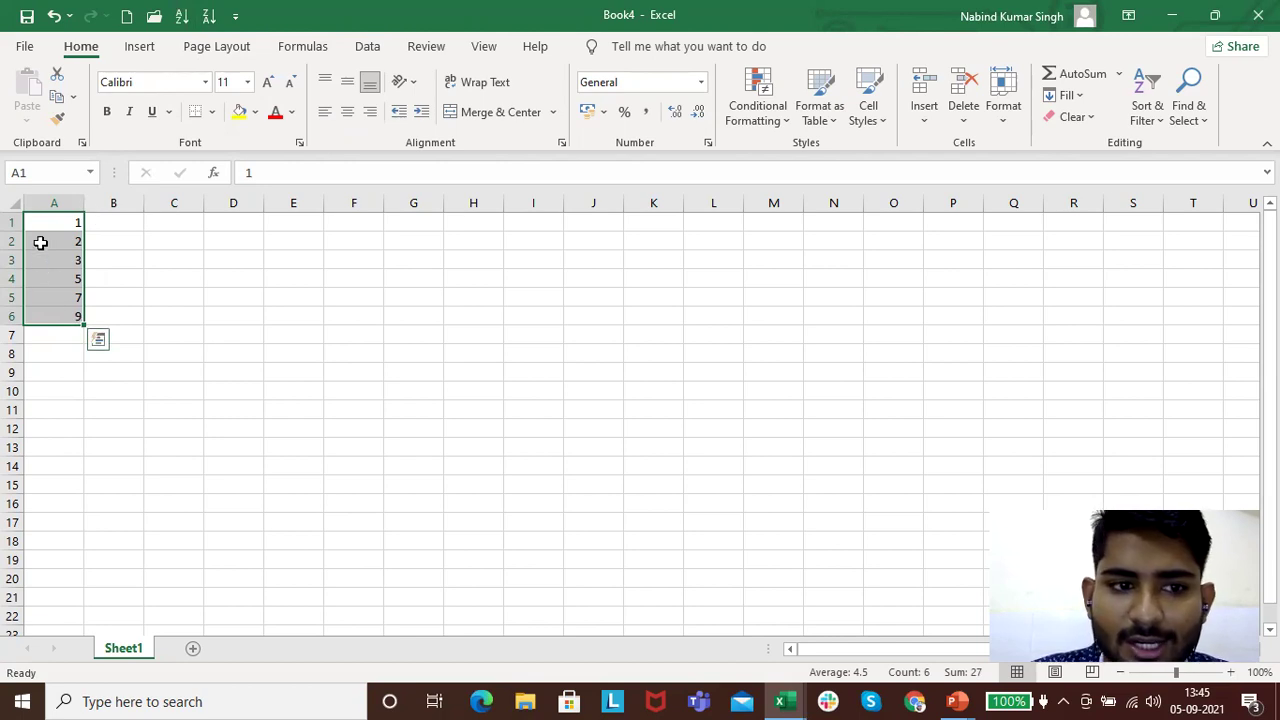
left_click(209, 16)
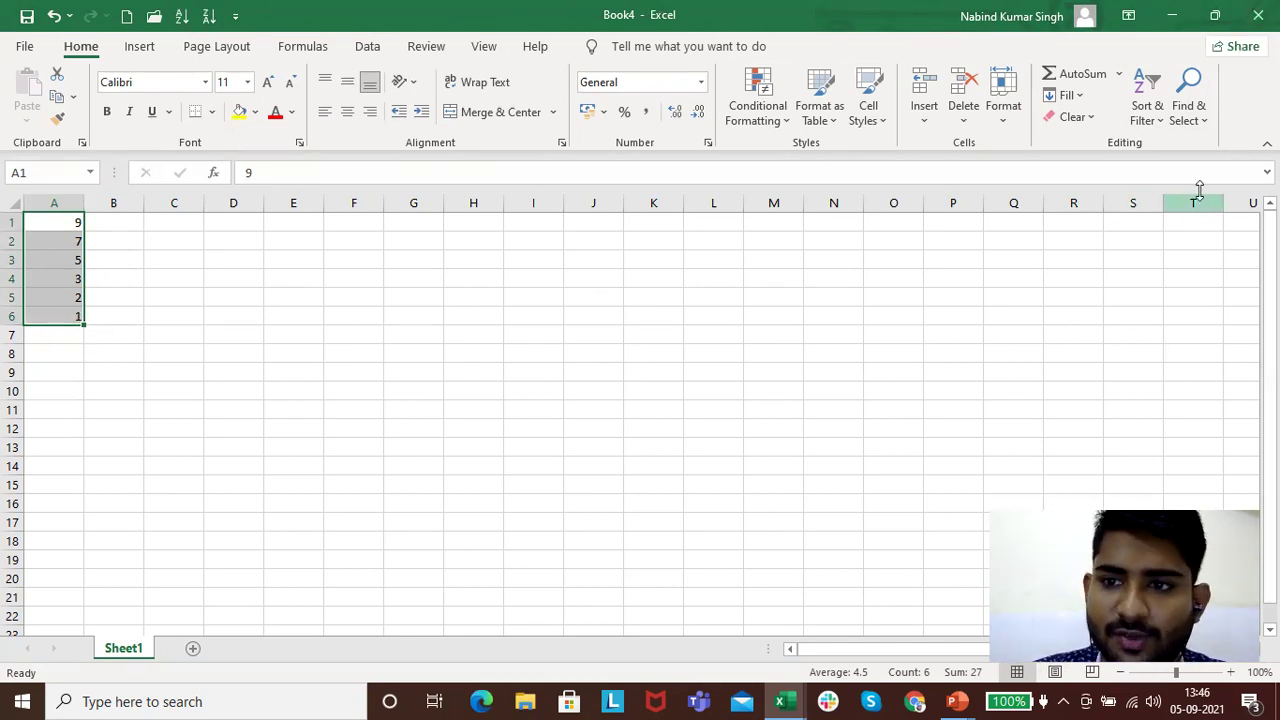
Expand and collapse the formula bar, then select cells H6 and K8
left_click(1267, 172)
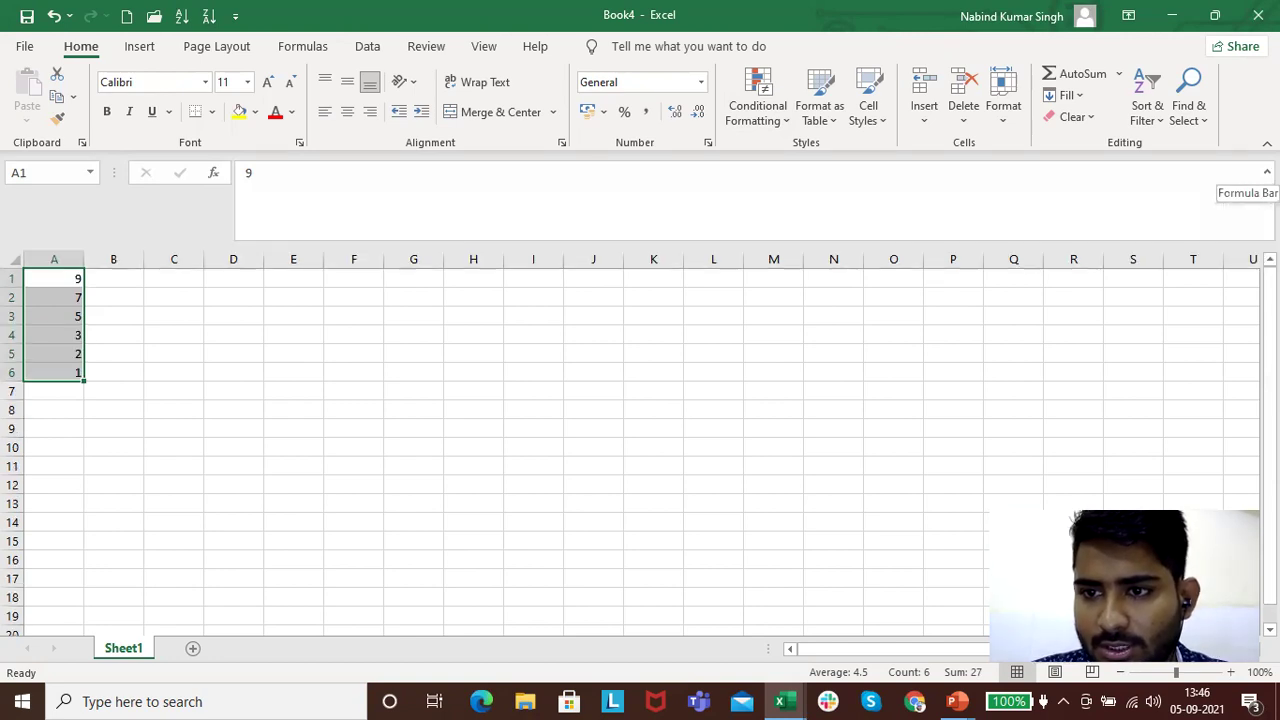
left_click(1267, 172)
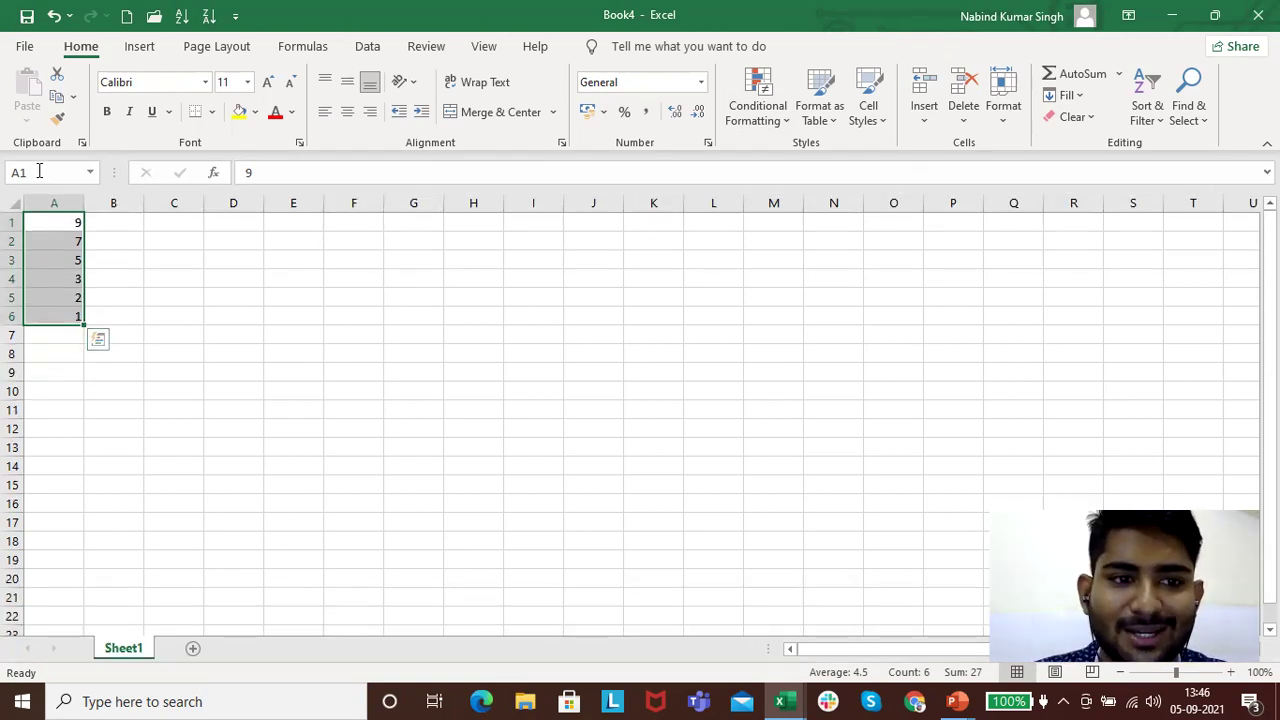
left_click(455, 318)
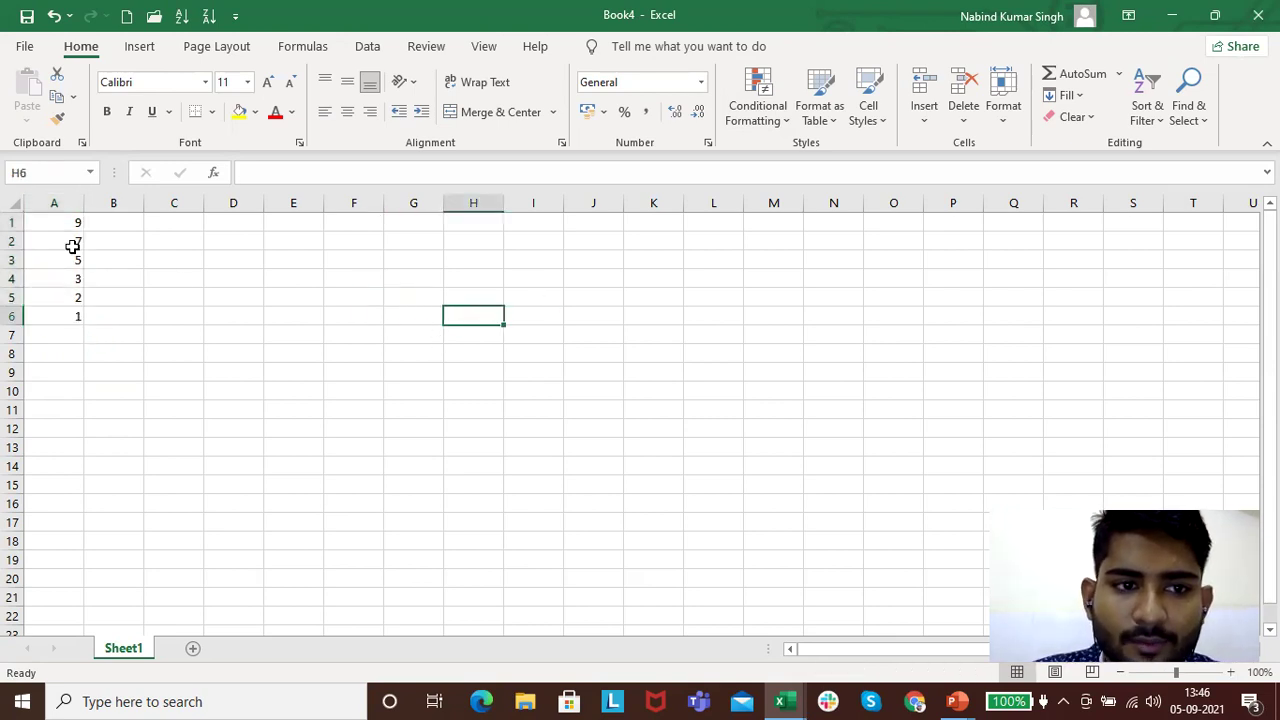
left_click(46, 175)
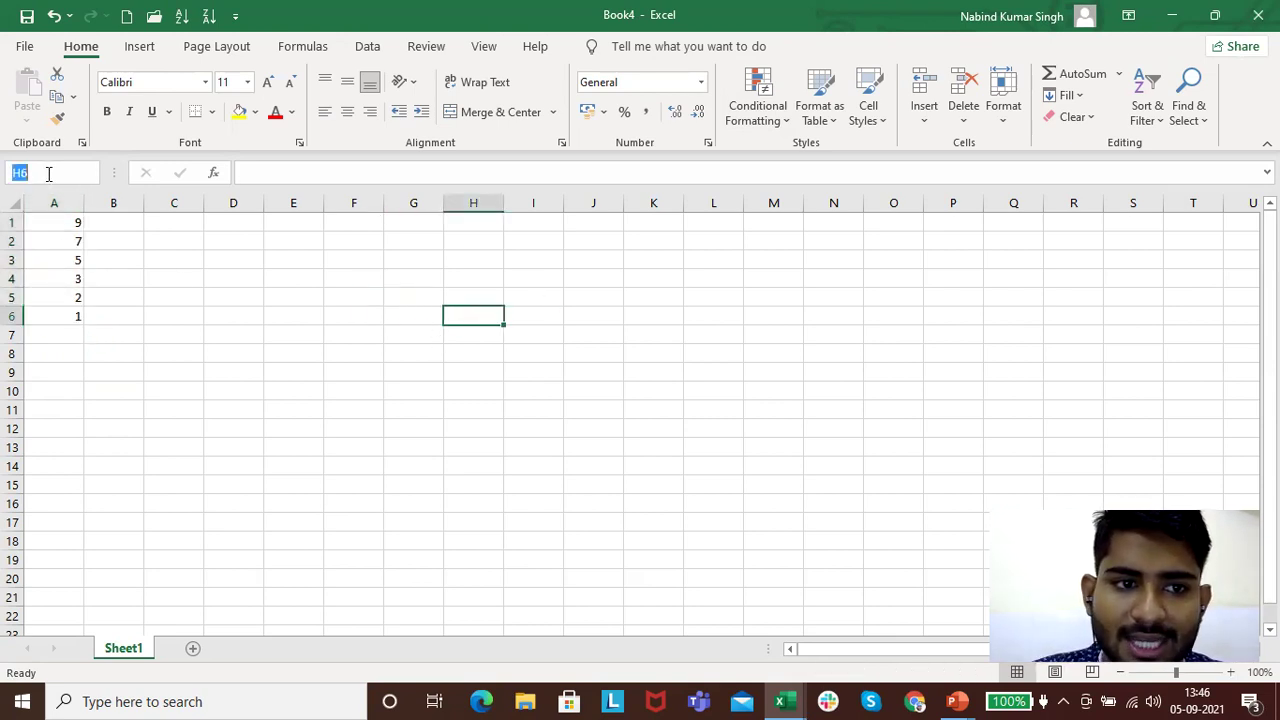
left_click(664, 355)
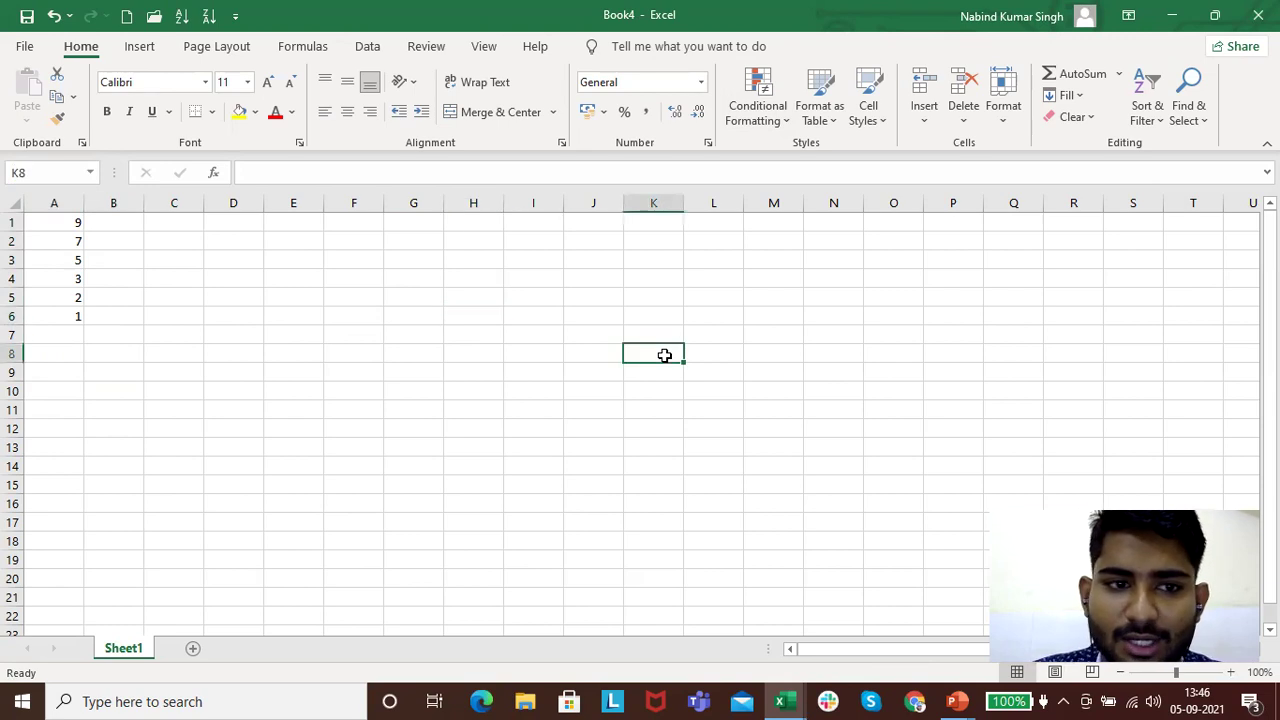
Jump to cell U25 through the Name Box, then back to K2
left_click(54, 168)
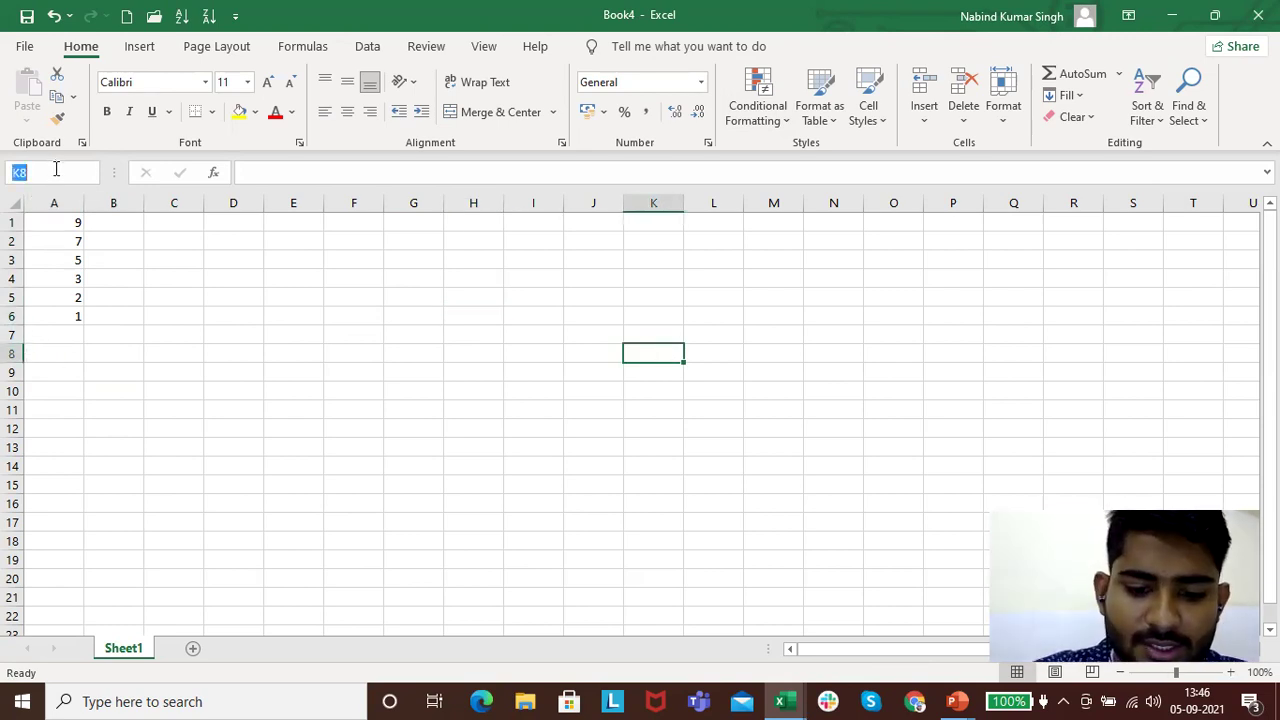
type("U25")
key("Return")
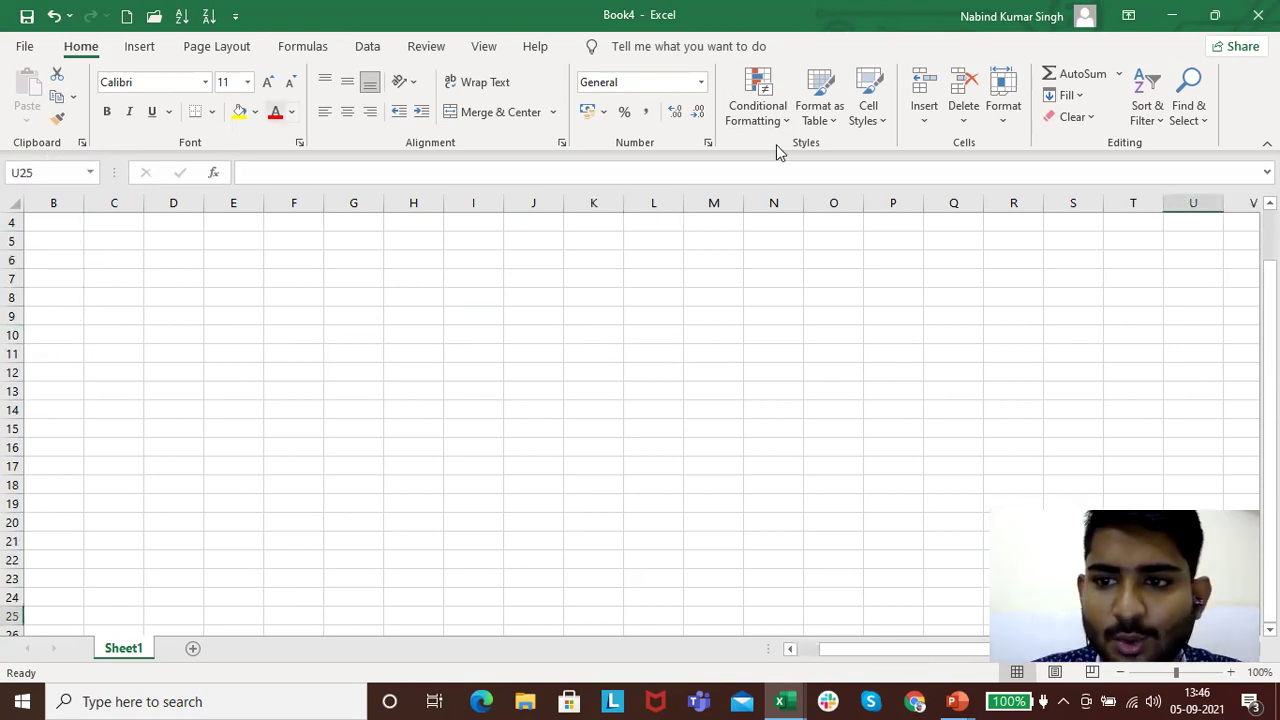
left_click(52, 174)
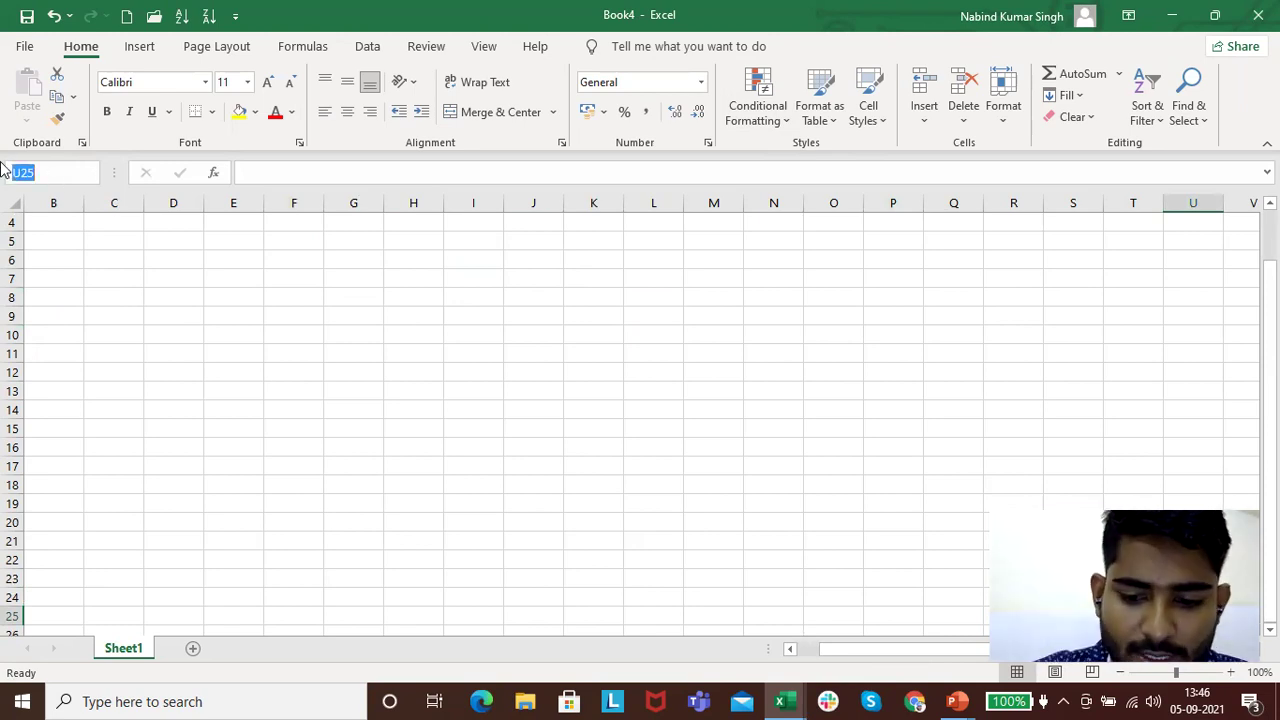
type("K2")
key("Return")
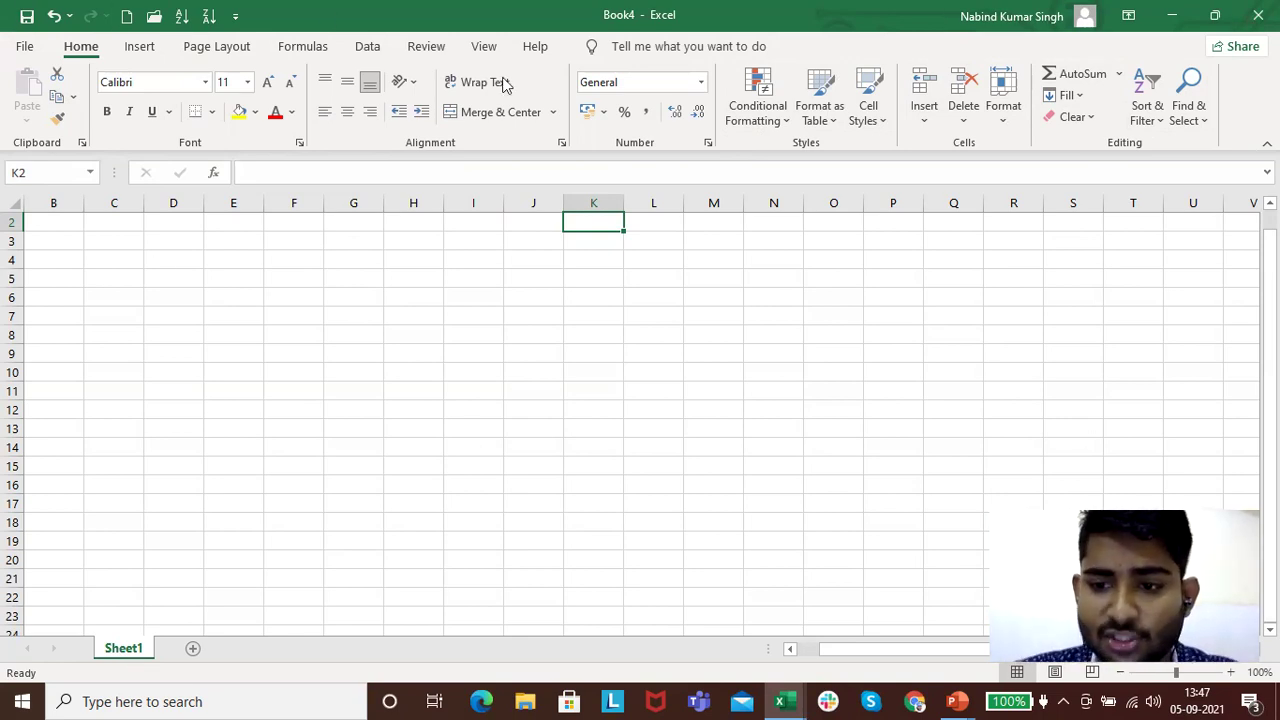
Rename Sheet1 to StudyBox
double_click(124, 648)
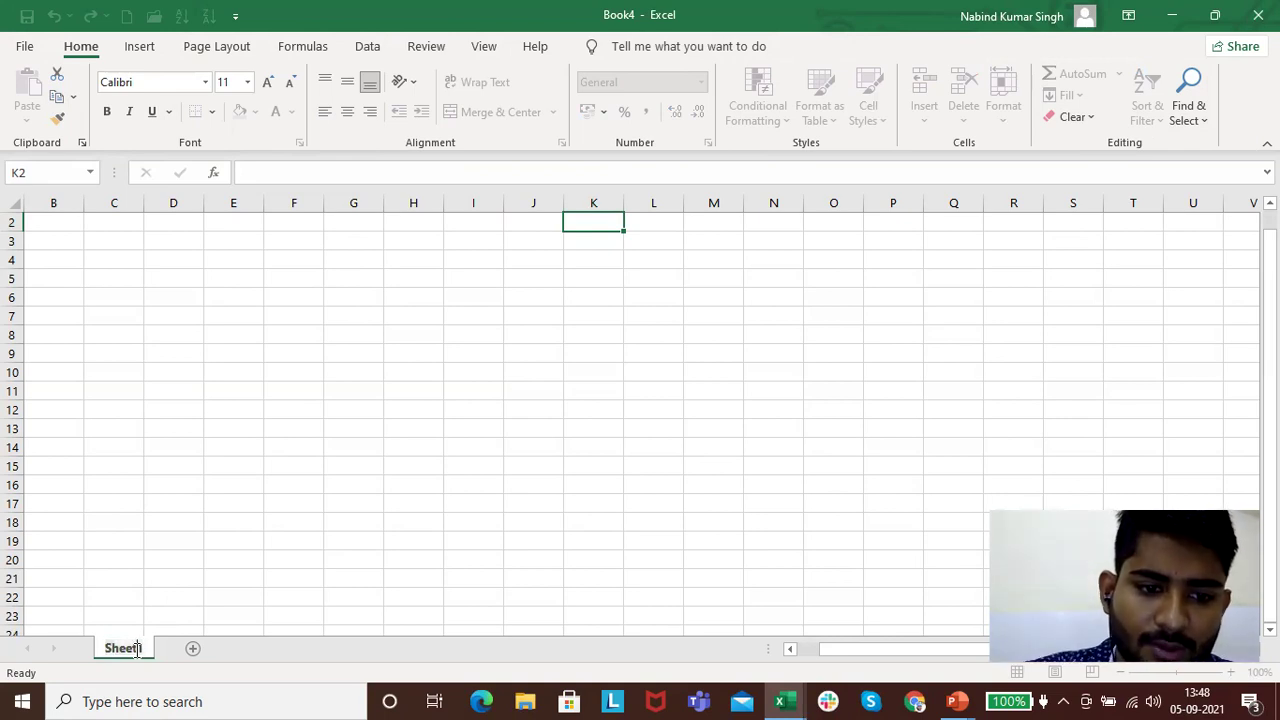
type("StudyBox")
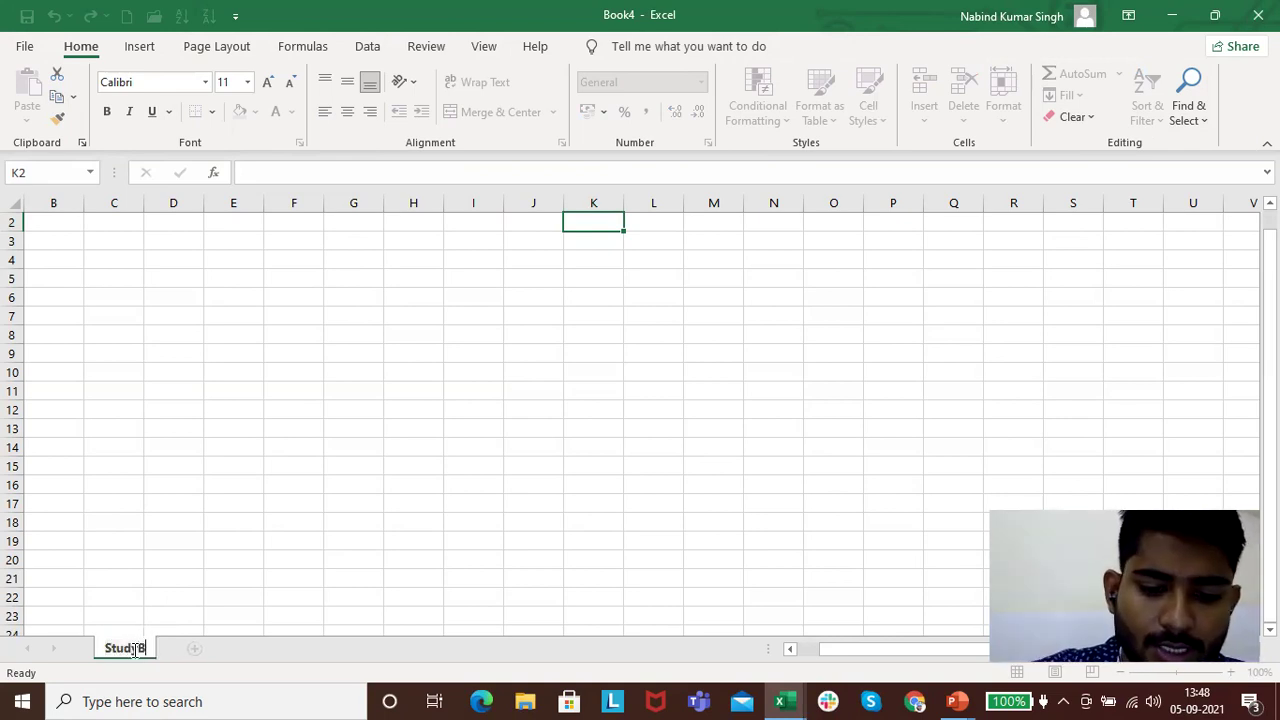
left_click(295, 492)
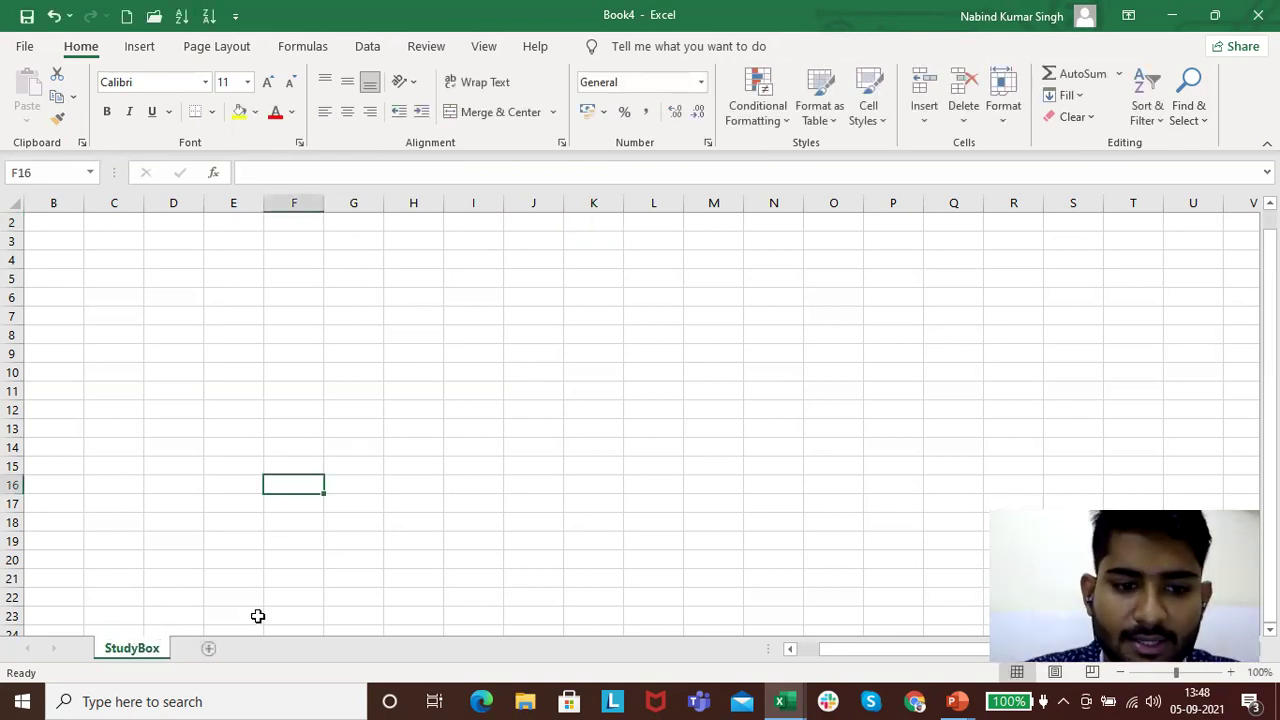
Add two new sheets, naming one after the presenter and the other Excel
left_click(208, 648)
double_click(206, 649)
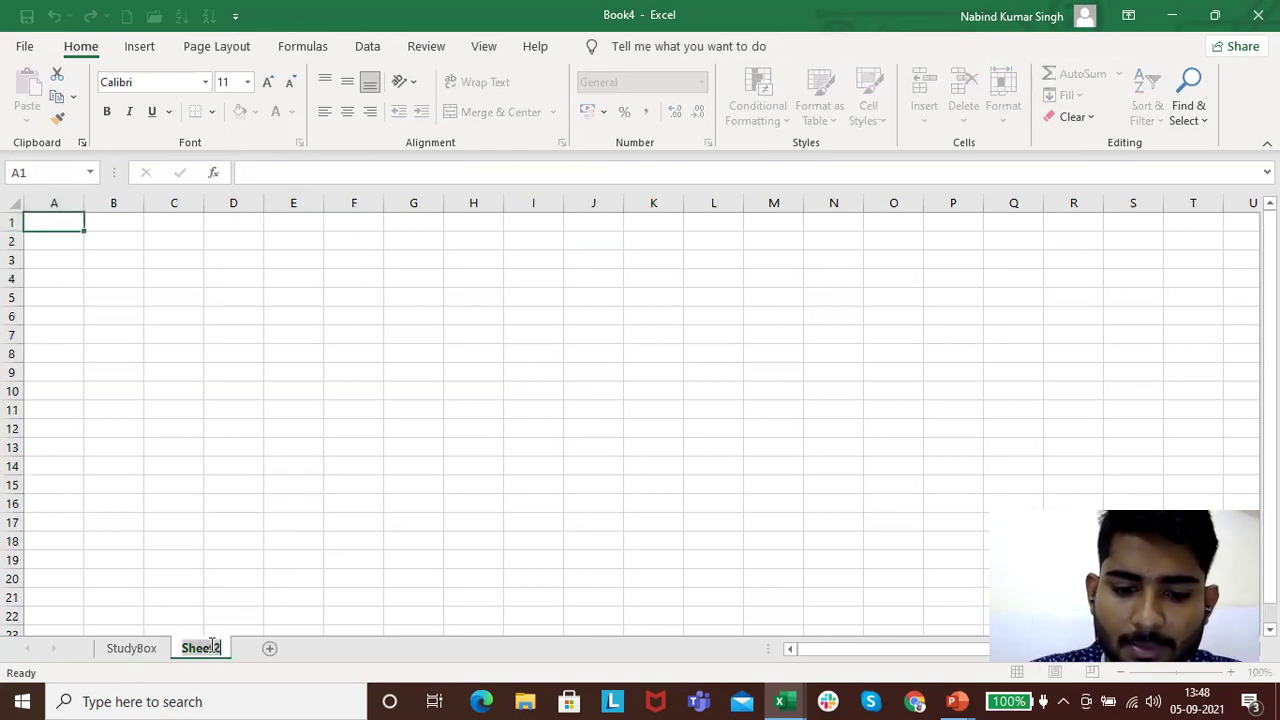
type("Nabind")
left_click(298, 577)
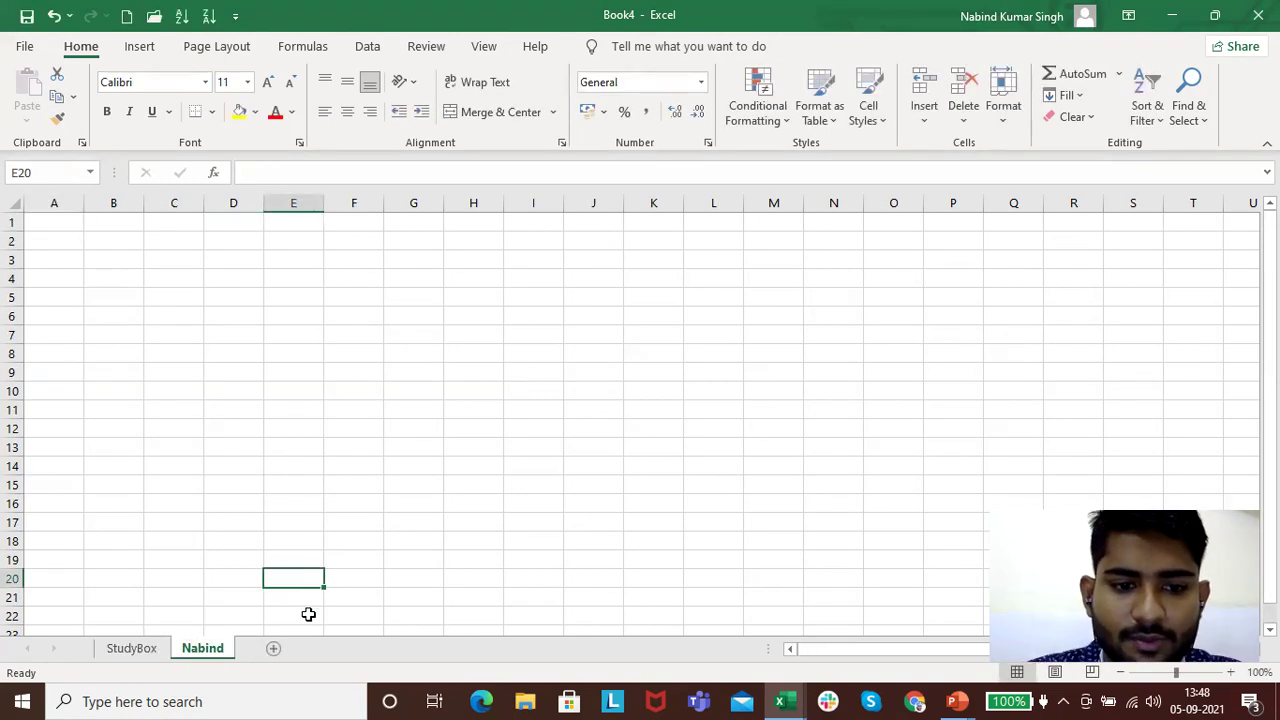
left_click(276, 650)
double_click(265, 648)
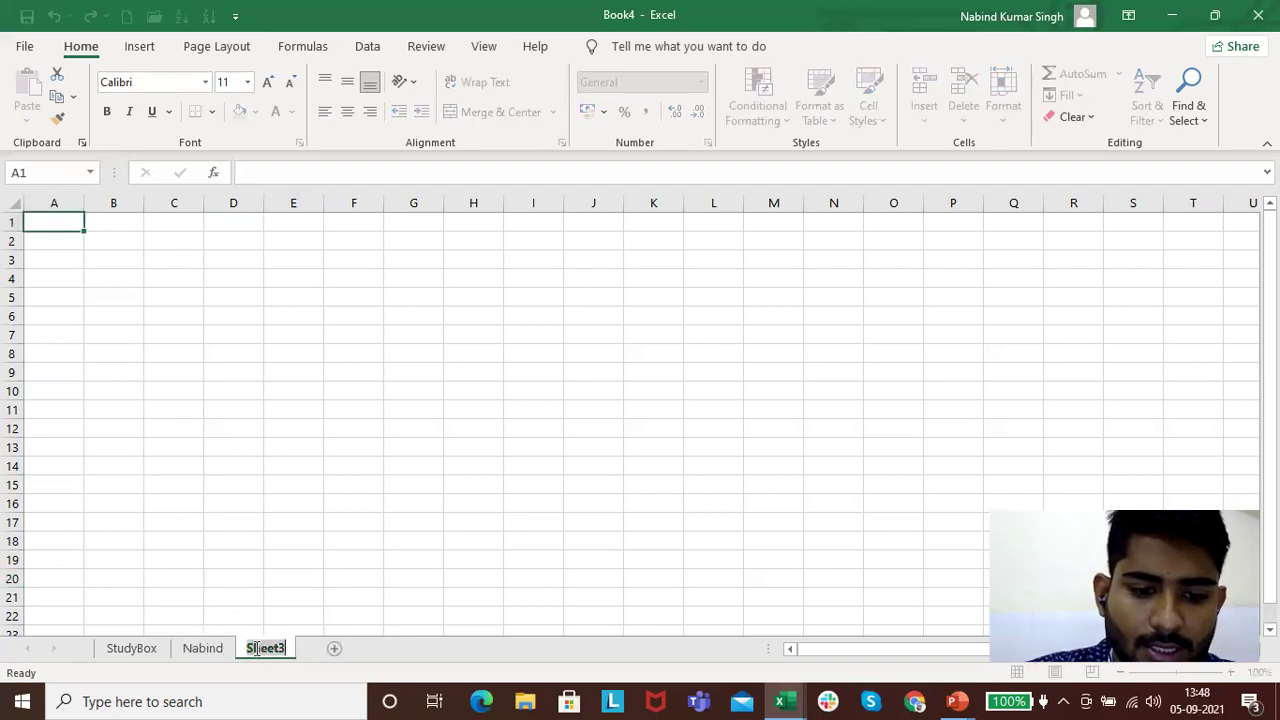
type("Excel")
key("Return")
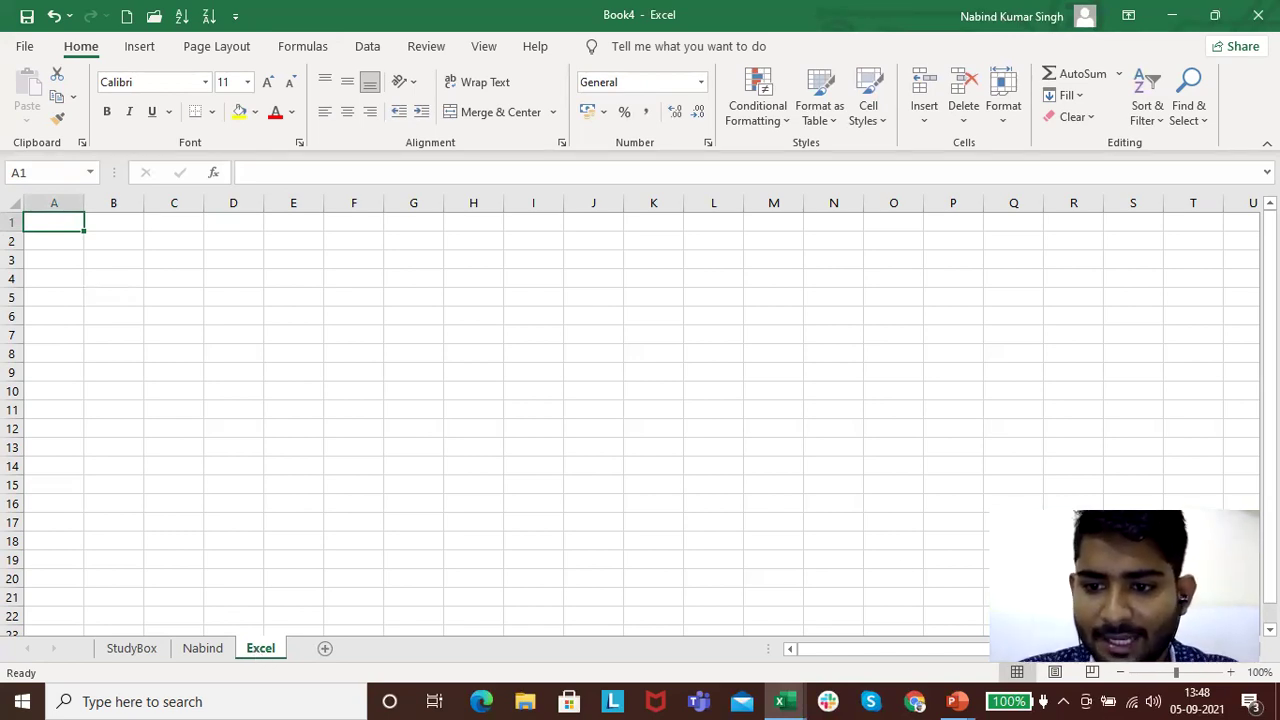
left_click(1231, 673)
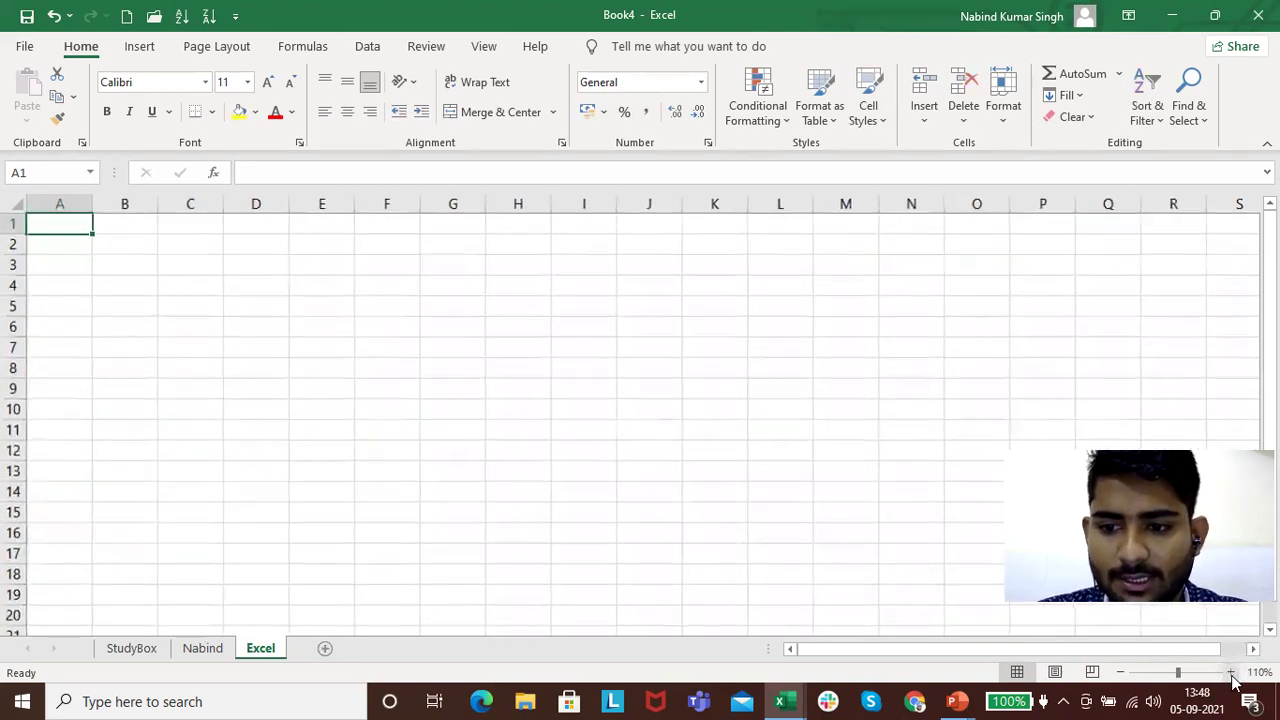
left_click(1231, 673)
left_click(1231, 673)
left_click(1231, 673)
left_click(1231, 673)
left_click(1122, 673)
left_click(1122, 673)
left_click(1122, 673)
left_click(1122, 673)
left_click(1122, 673)
left_click(1122, 673)
left_click(1122, 673)
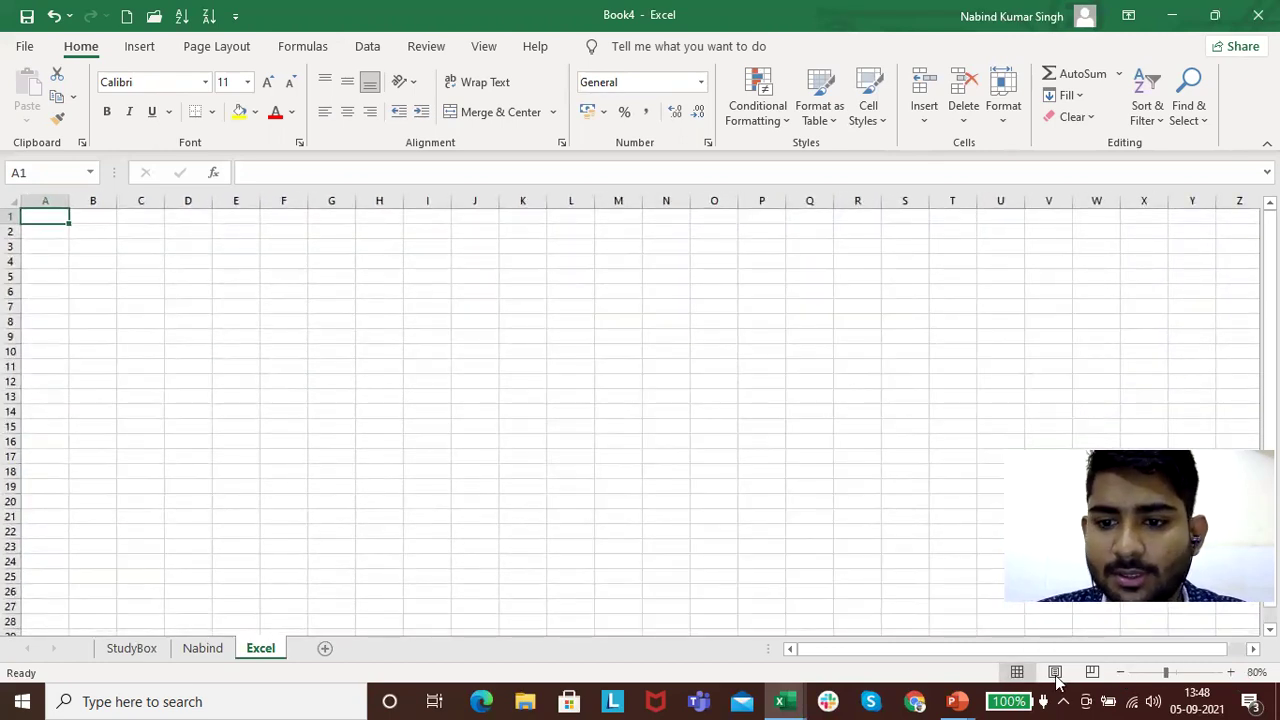
left_click(1055, 673)
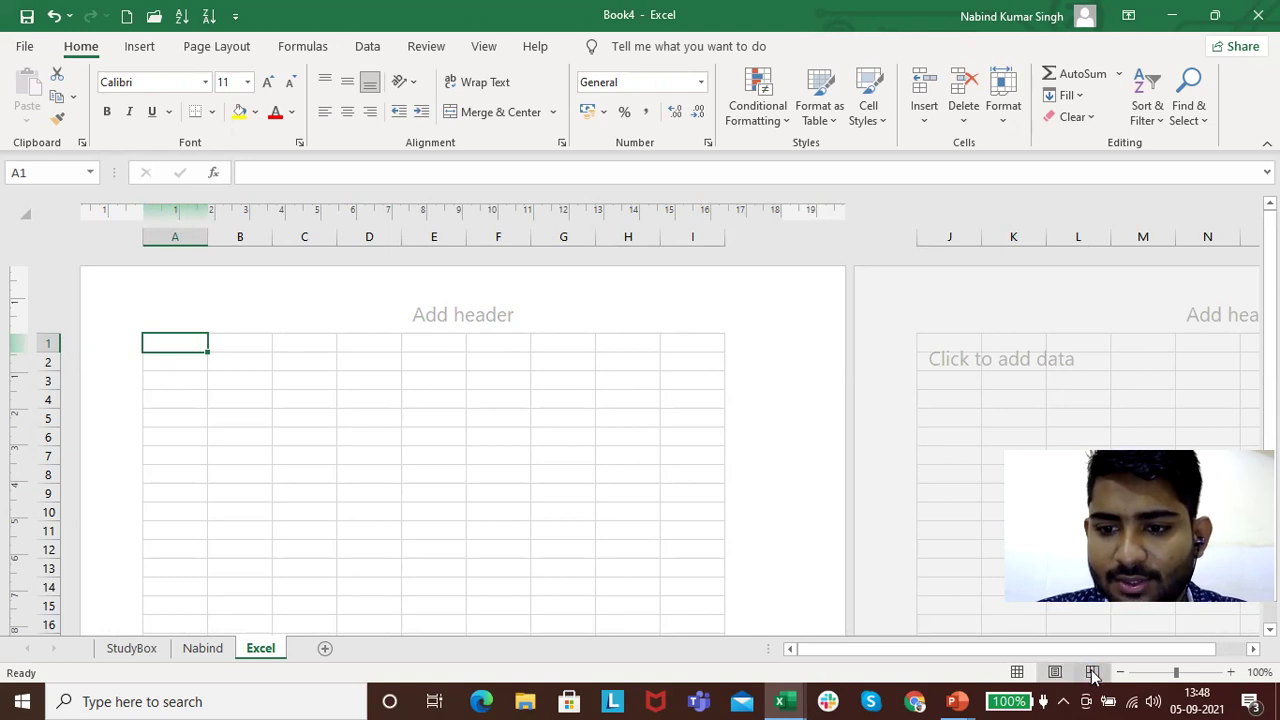
left_click(1092, 673)
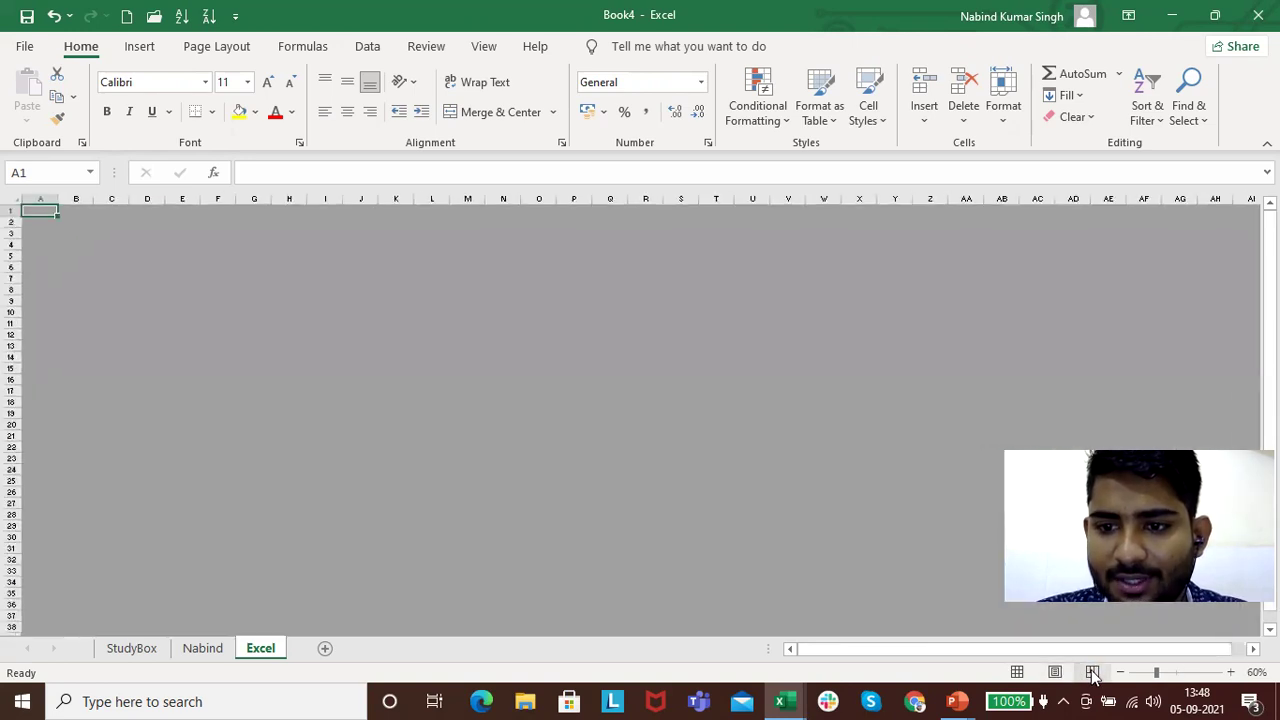
left_click(1016, 672)
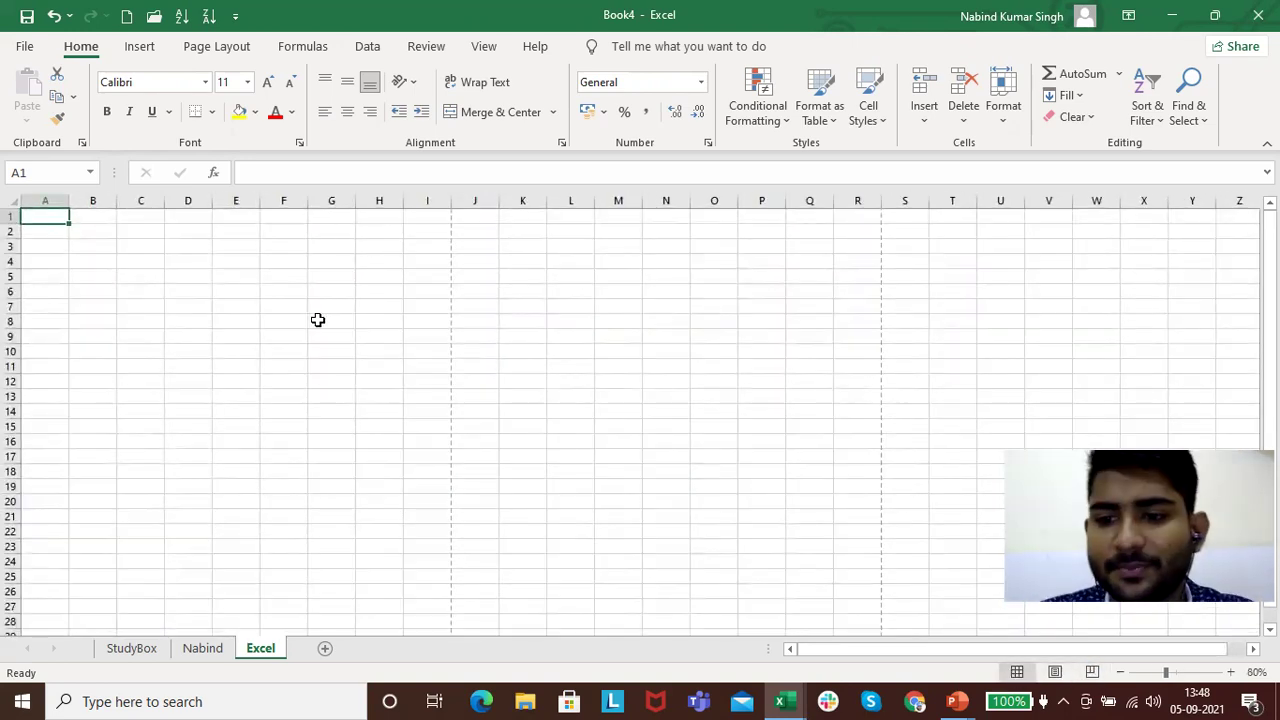
left_click(1231, 672)
left_click(1231, 672)
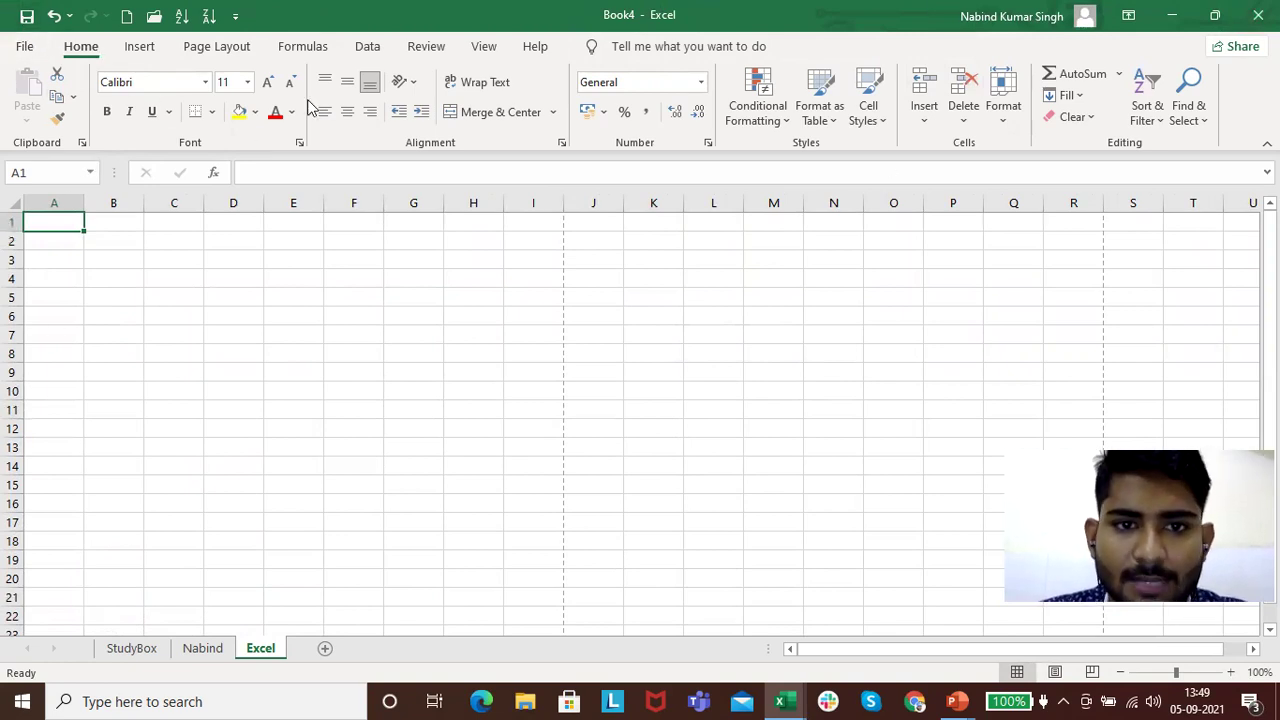
left_click(56, 173)
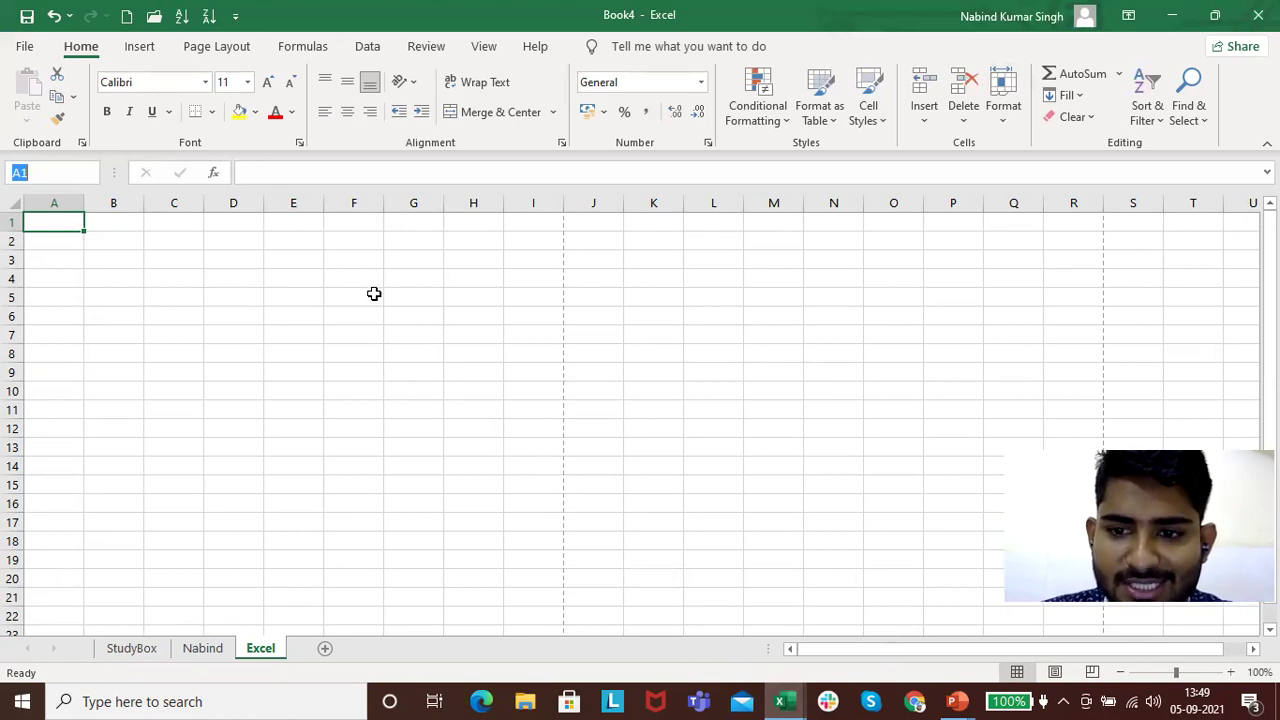
Enter 25, 85 and 74 in cells F2 to F4
left_click(357, 241)
type("25")
key("Return")
type("85")
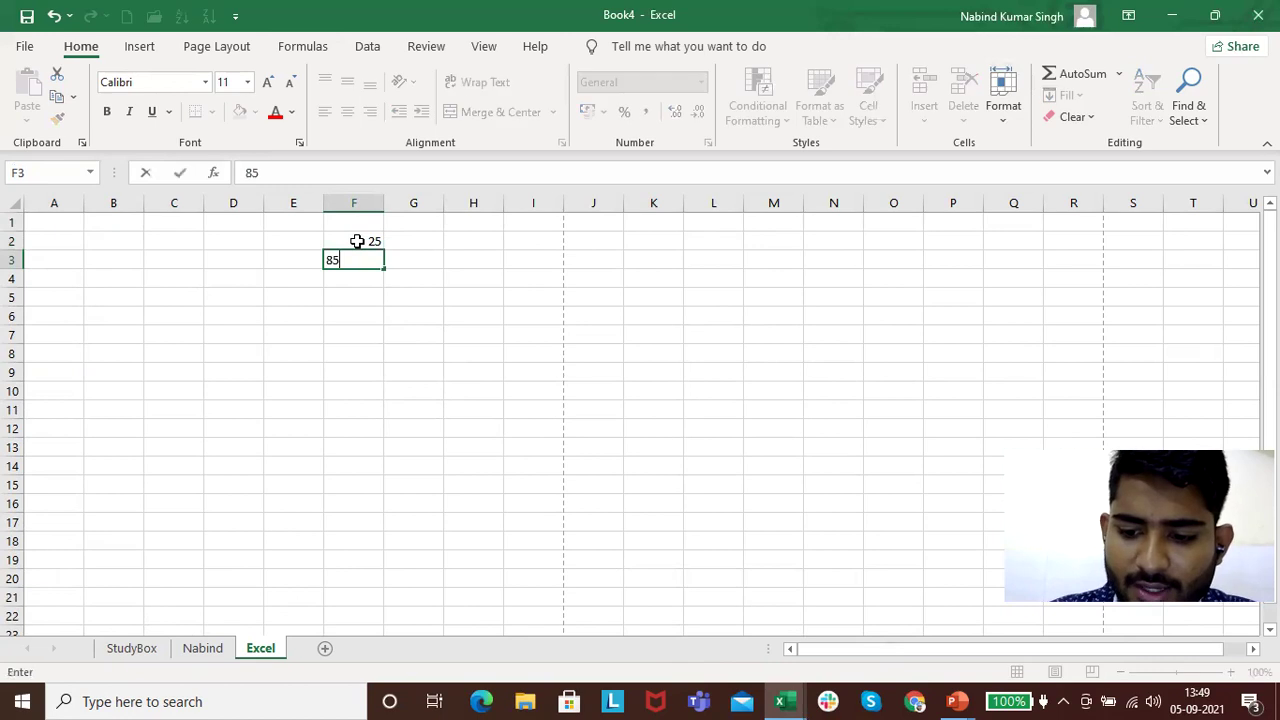
key("Return")
type("74")
key("Return")
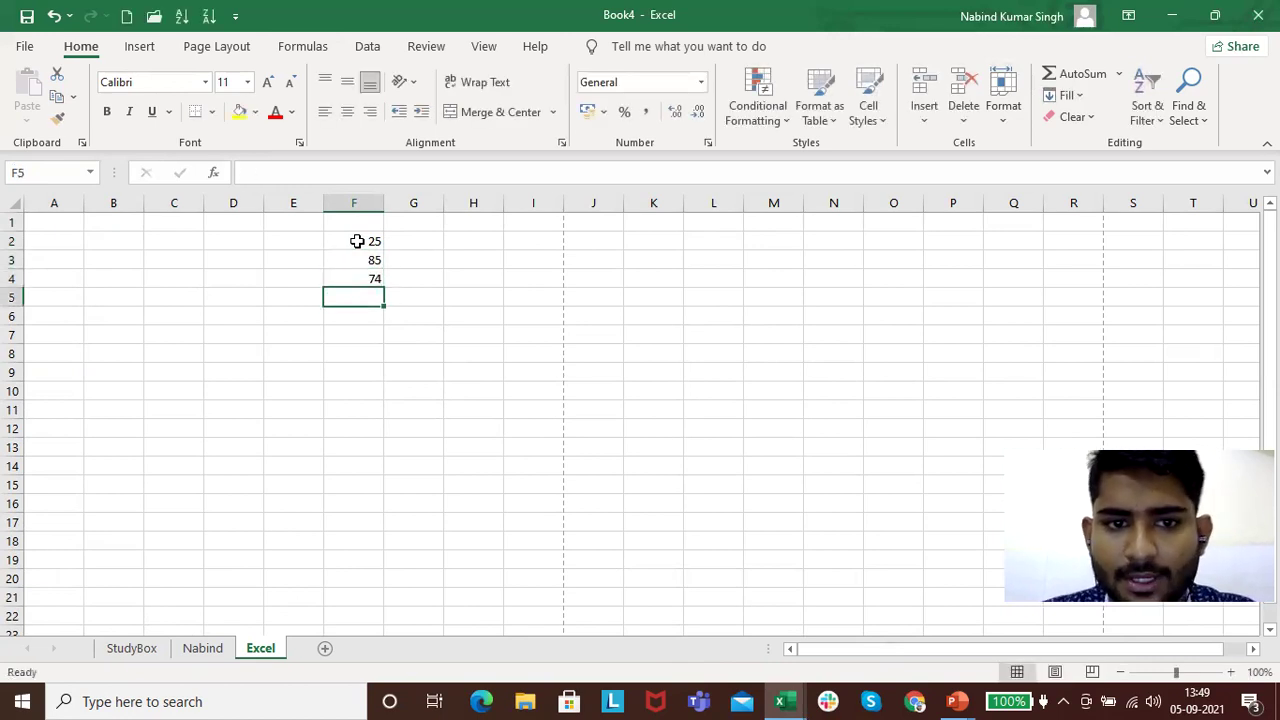
Select F2:F4 to read the status-bar Sum of 184, zooming in then back to 100%
left_click_drag(360, 241, 368, 283)
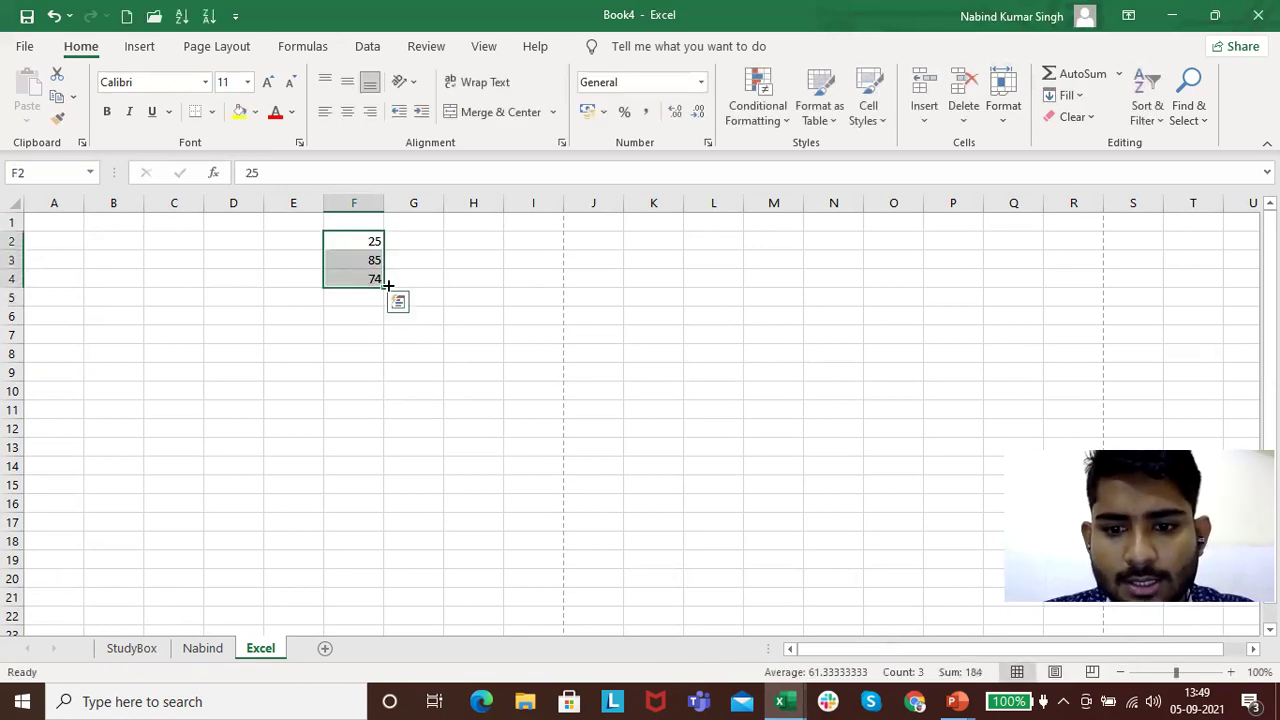
left_click(1230, 672)
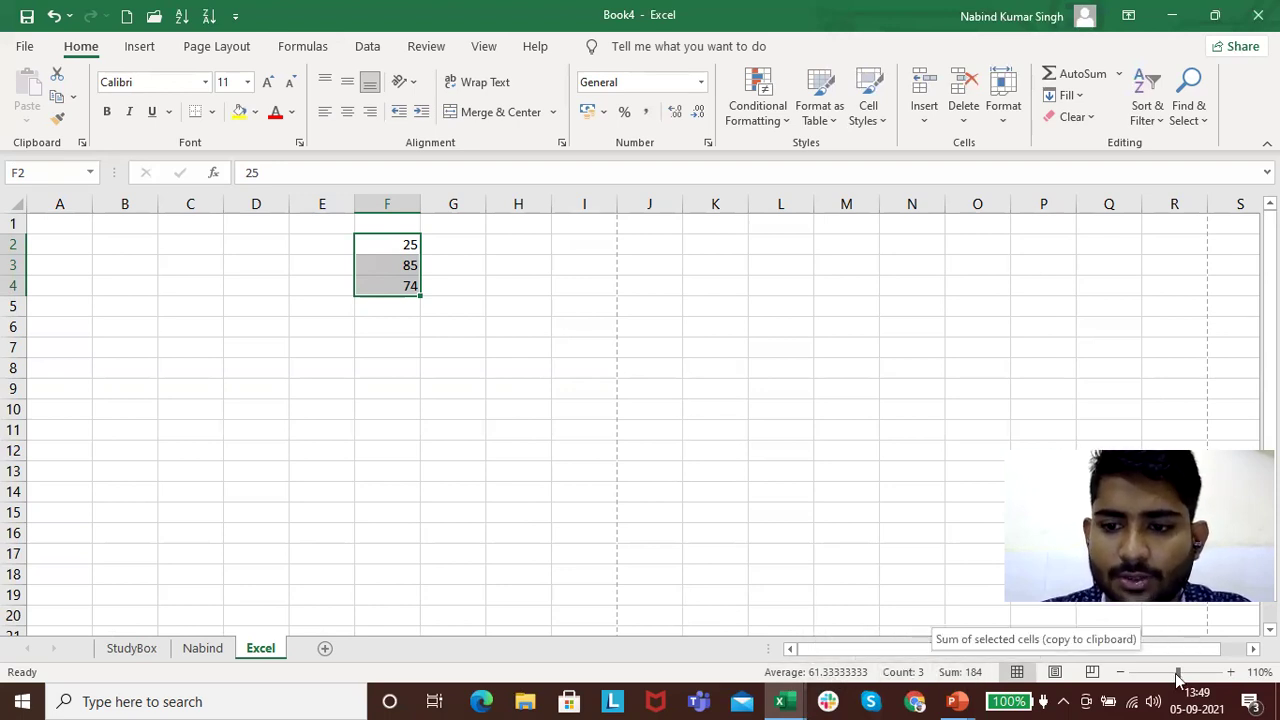
left_click(1120, 672)
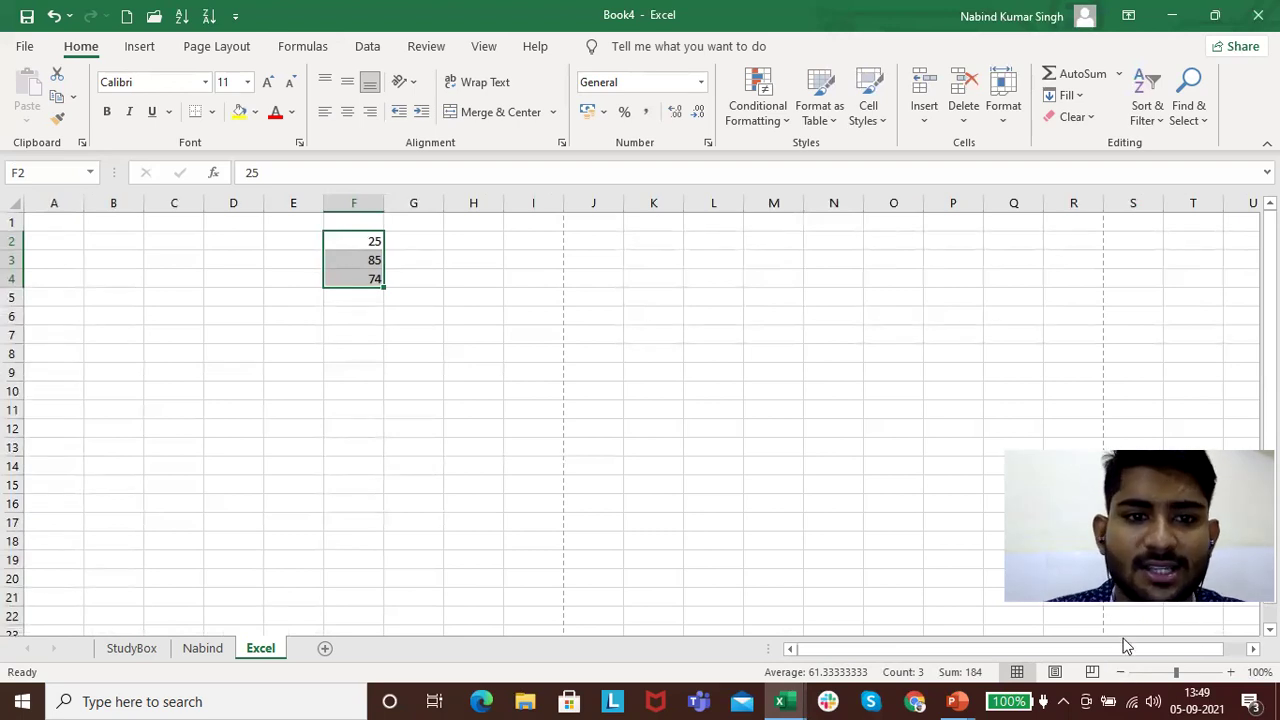
Clear the numbers in column F, then select from column A across the whole sheet
left_click(350, 205)
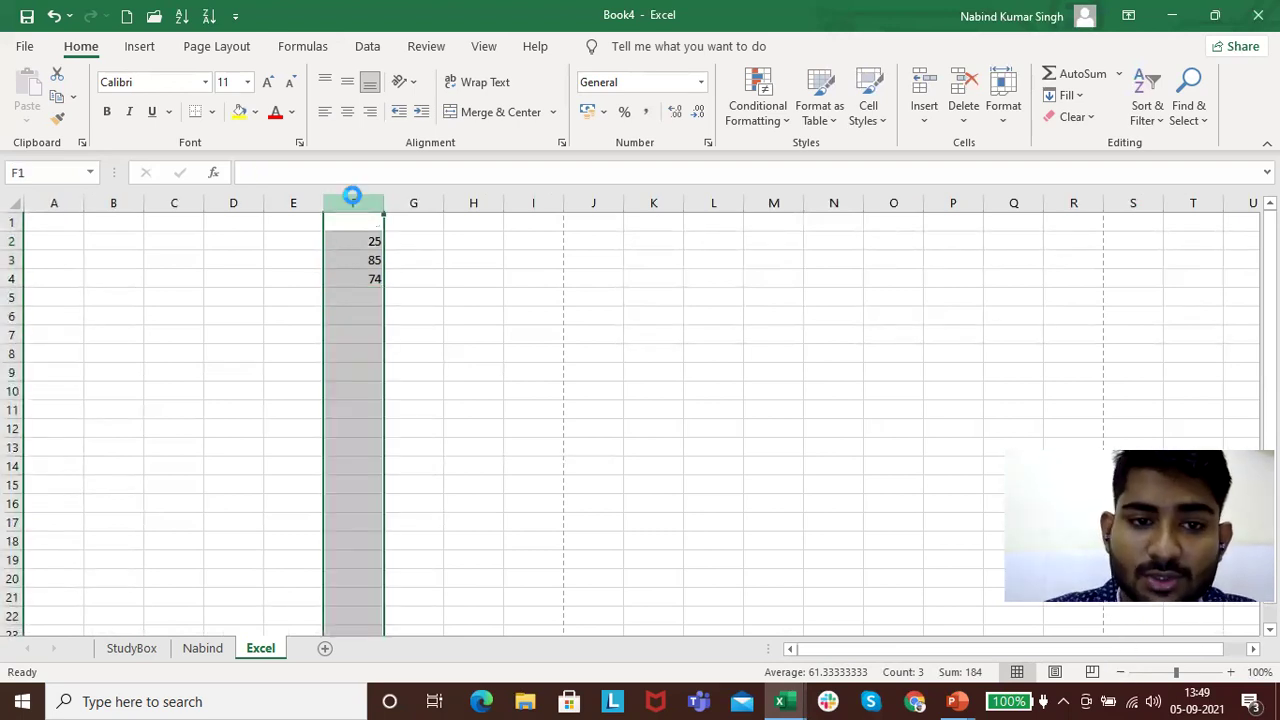
key("Delete")
left_click(49, 201)
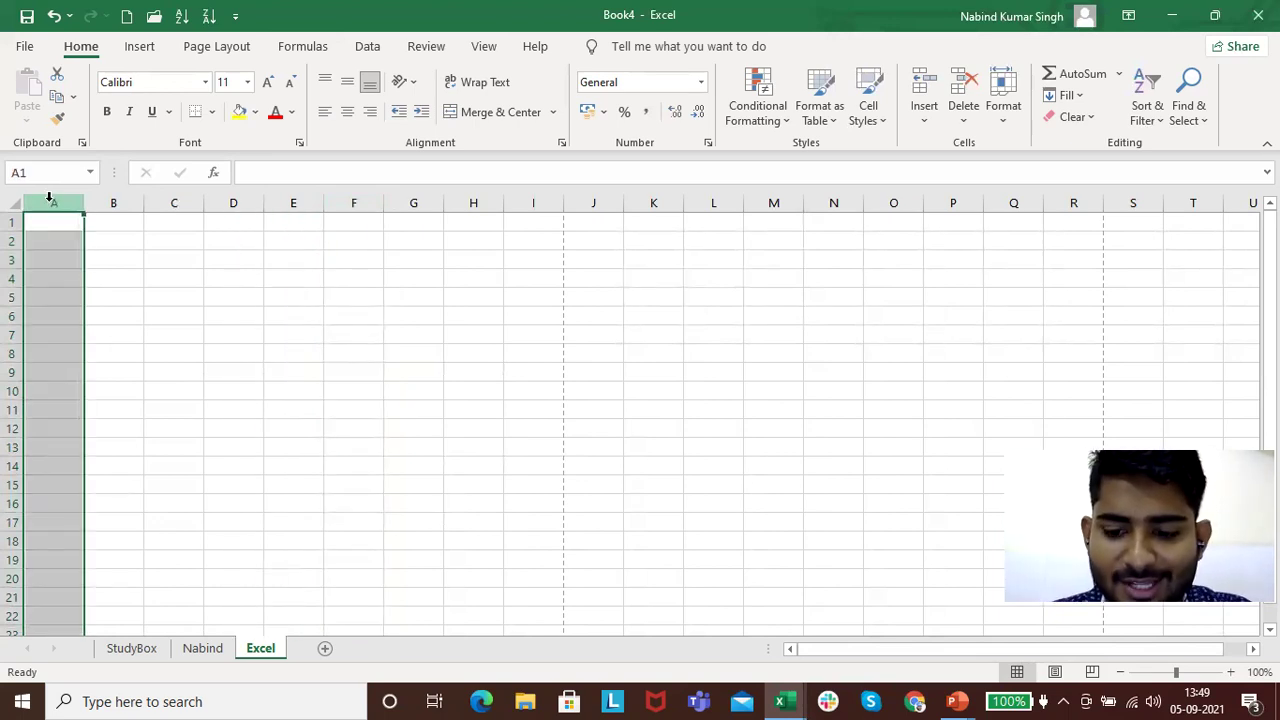
key("ctrl+shift+Right")
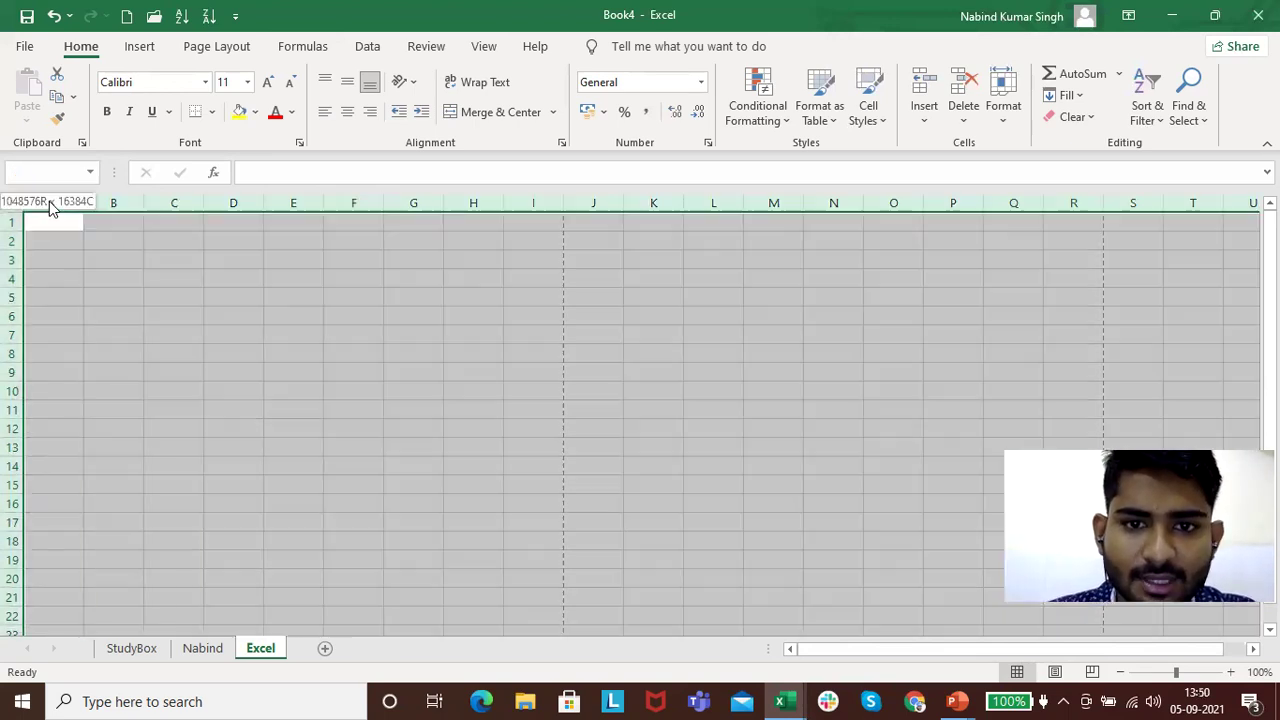
Jump between A1 and the last column with Ctrl+arrow keys, ending at XFD1
key("ctrl+Home")
key("ctrl+Right")
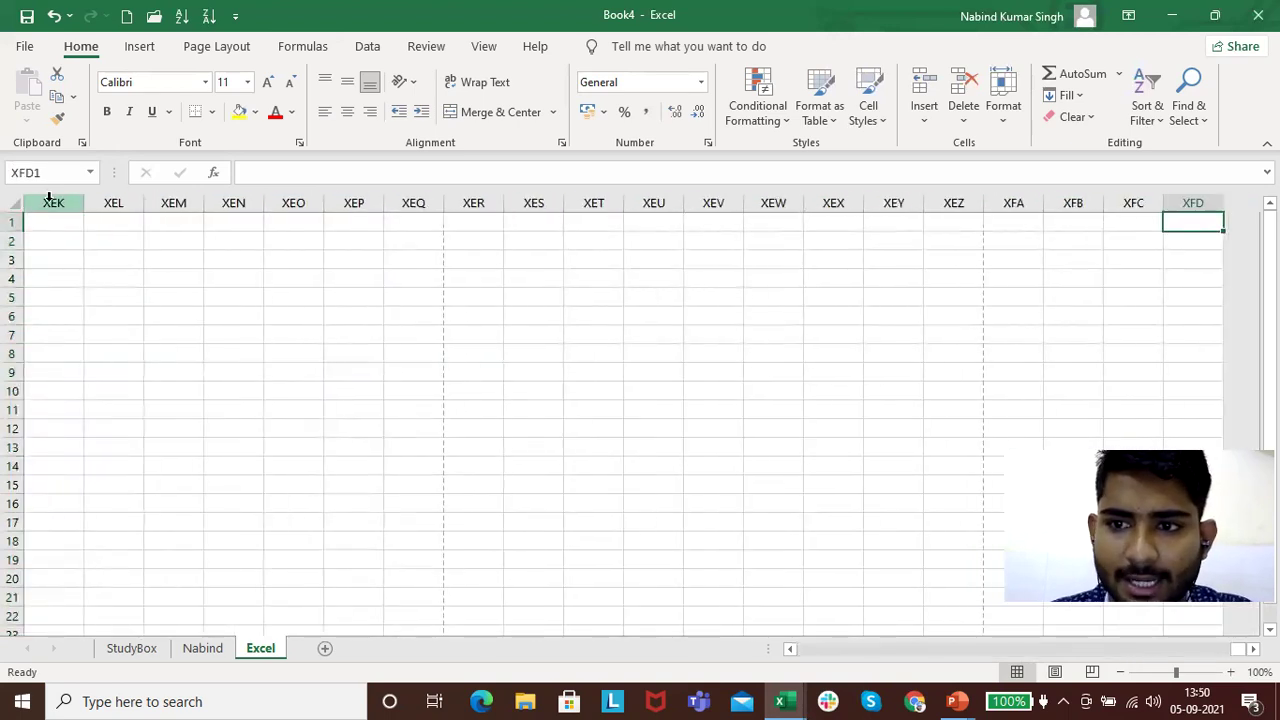
key("ctrl+Left")
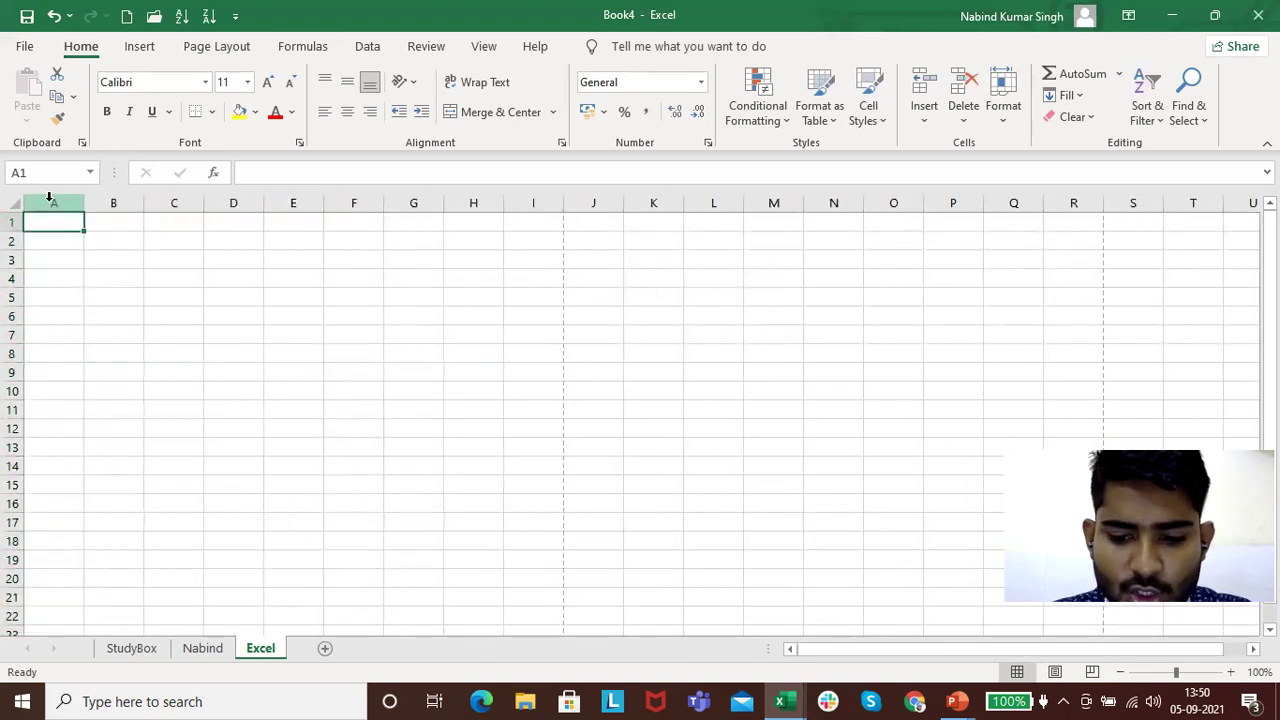
key("ctrl+Right")
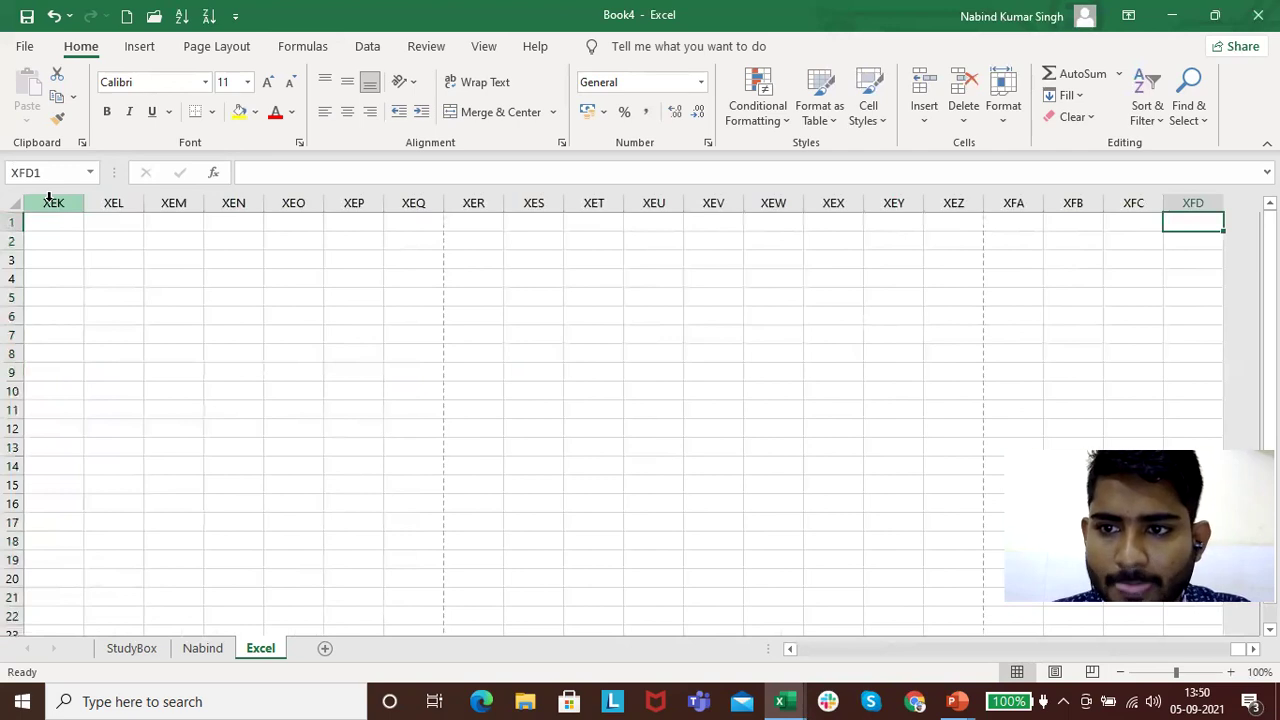
key("ctrl+Left")
key("ctrl+Right")
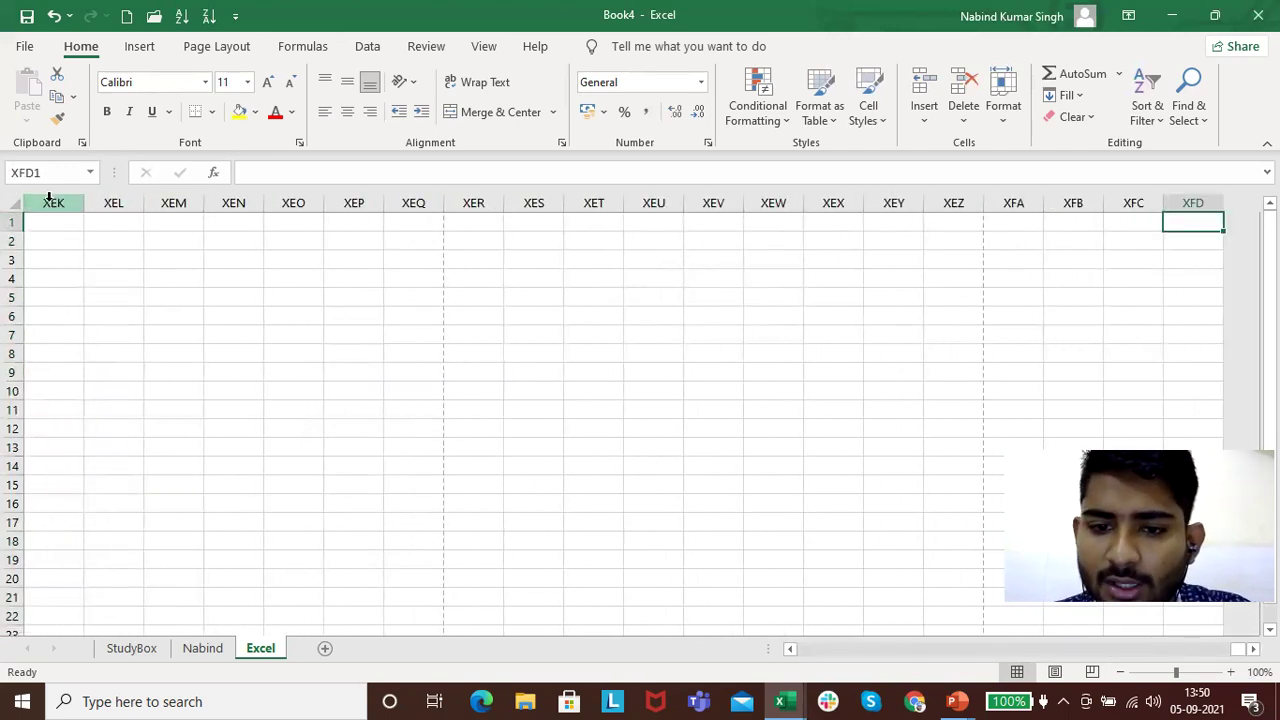
Look at the PowerPoint slideshow briefly, then switch back to the Book4 workbook
key("ctrl+Tab")
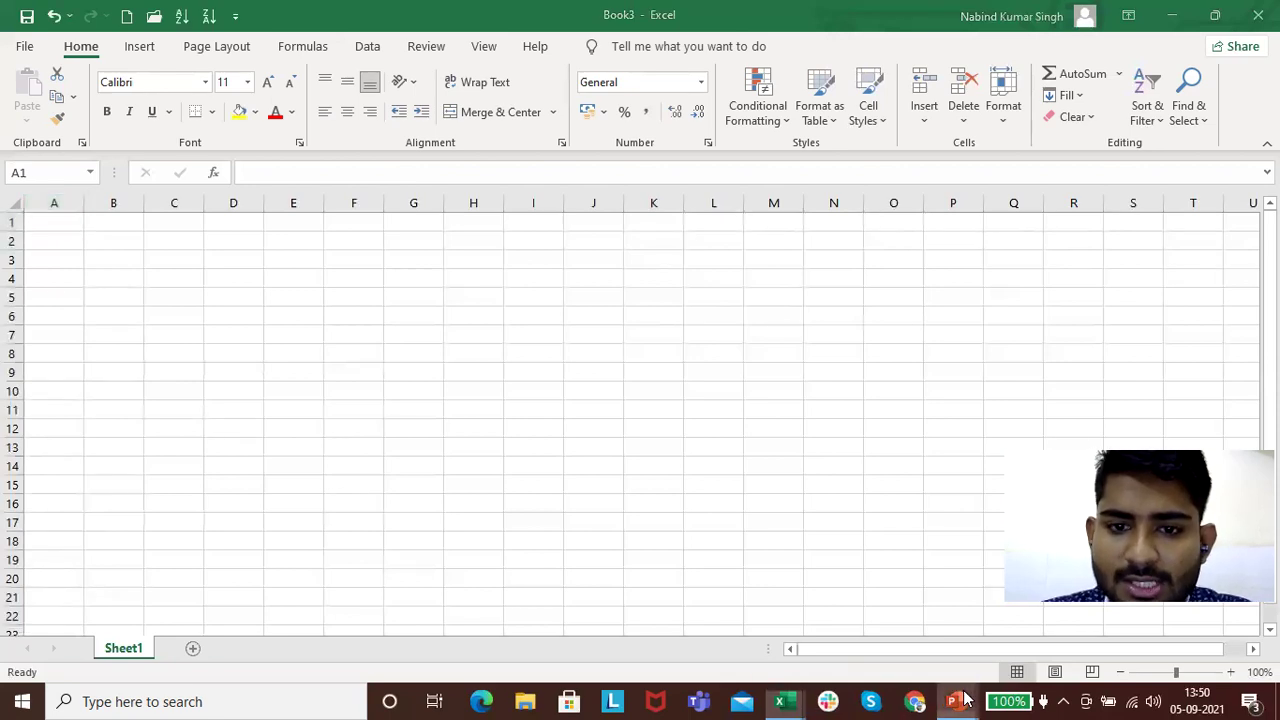
mouse_move(958, 700)
left_click(995, 630)
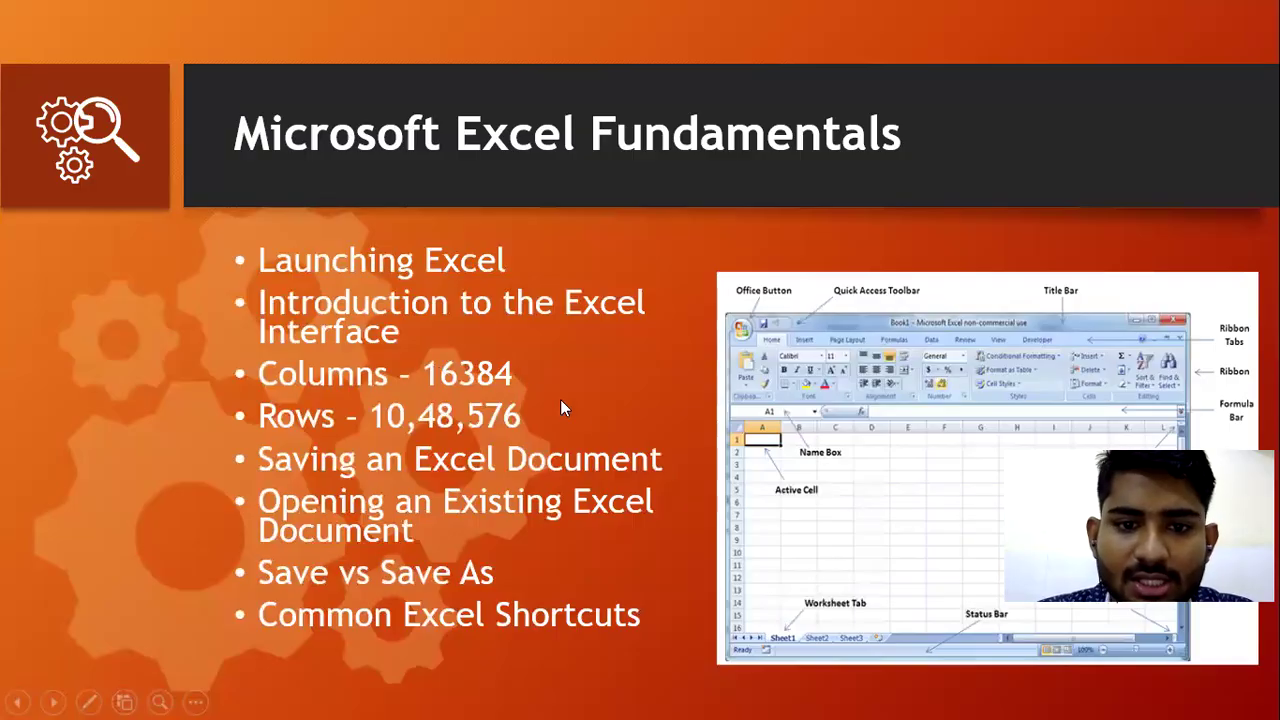
key("alt+Tab")
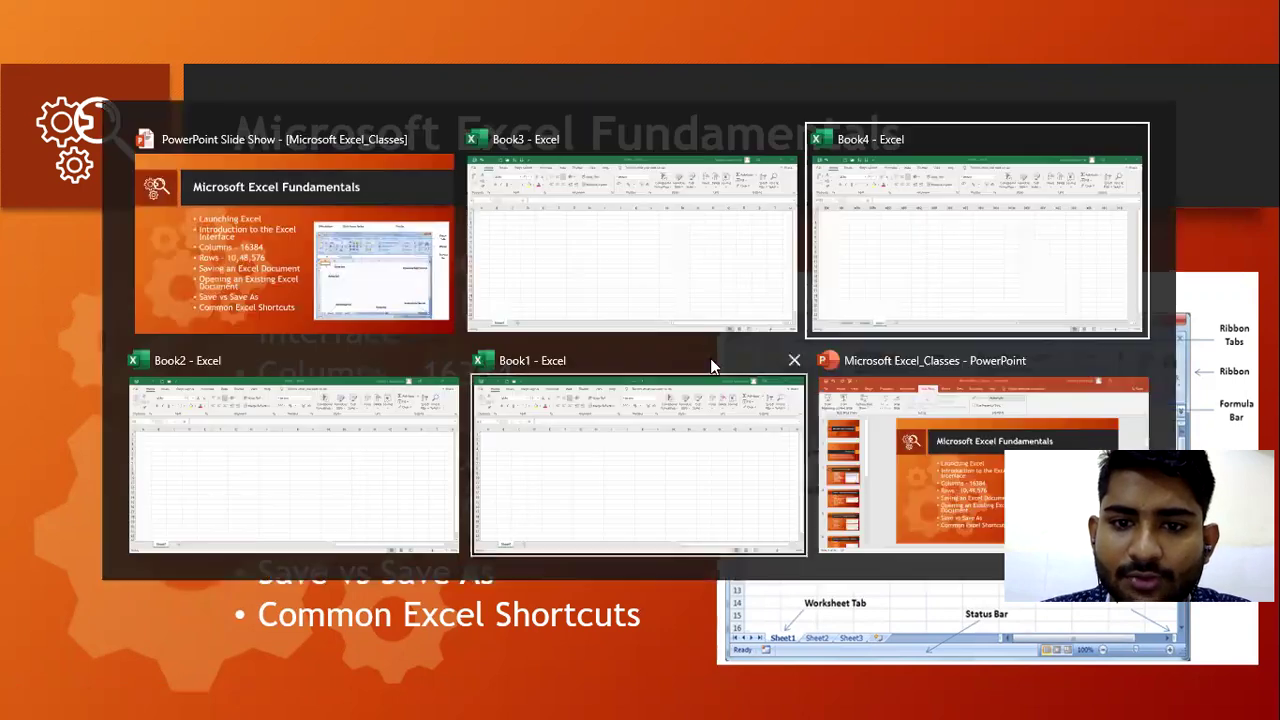
left_click(874, 266)
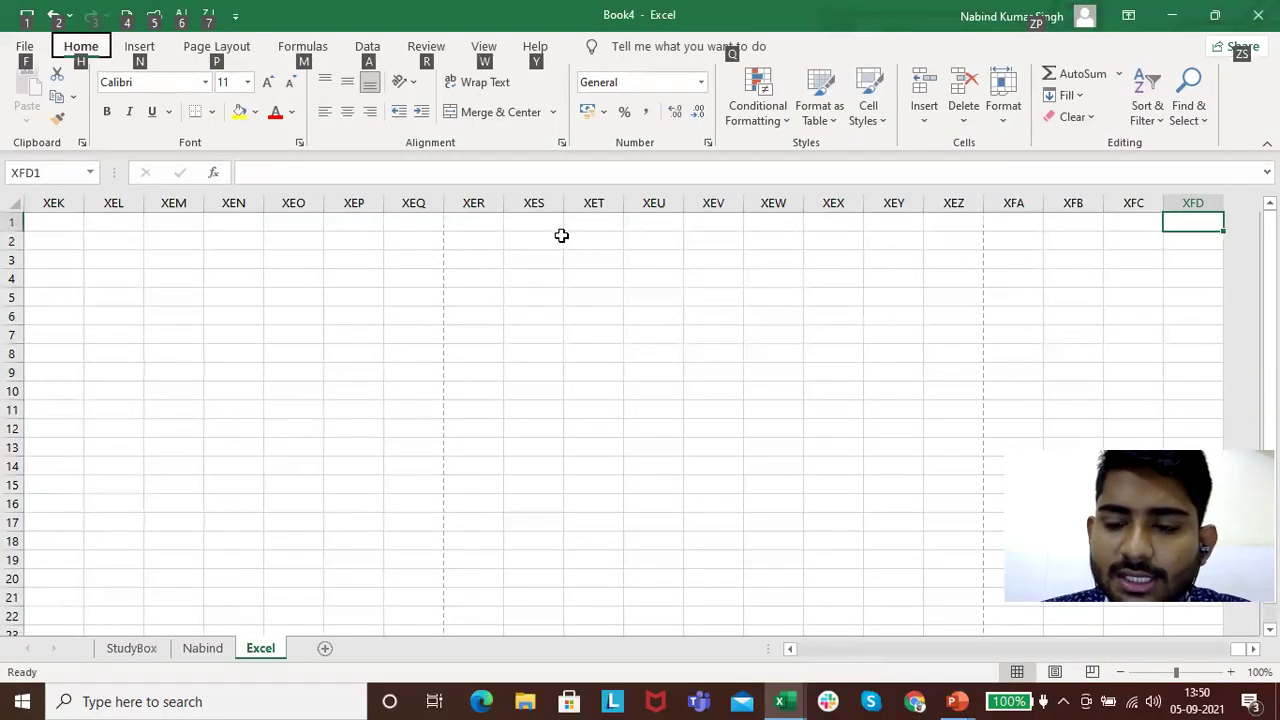
Select cell XES1, then jump from A1 down to row 1048576 and back to A1
left_click(533, 203)
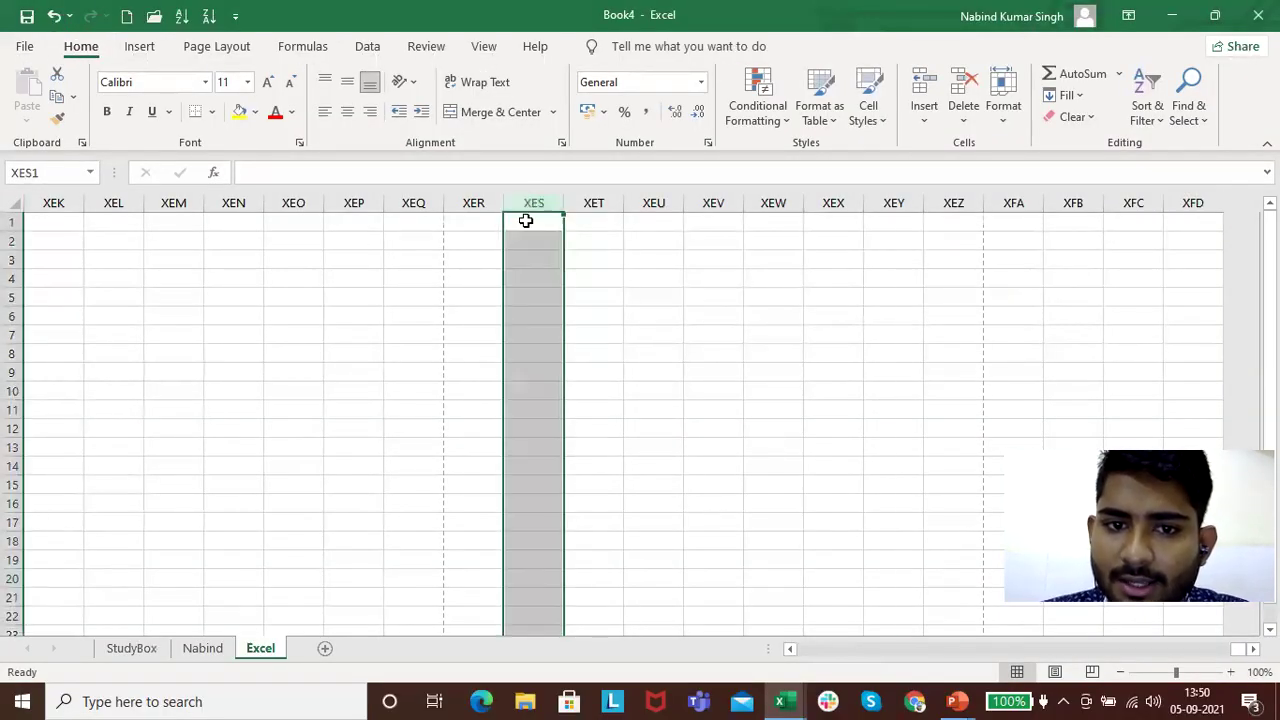
left_click(520, 222)
key("ctrl+Home")
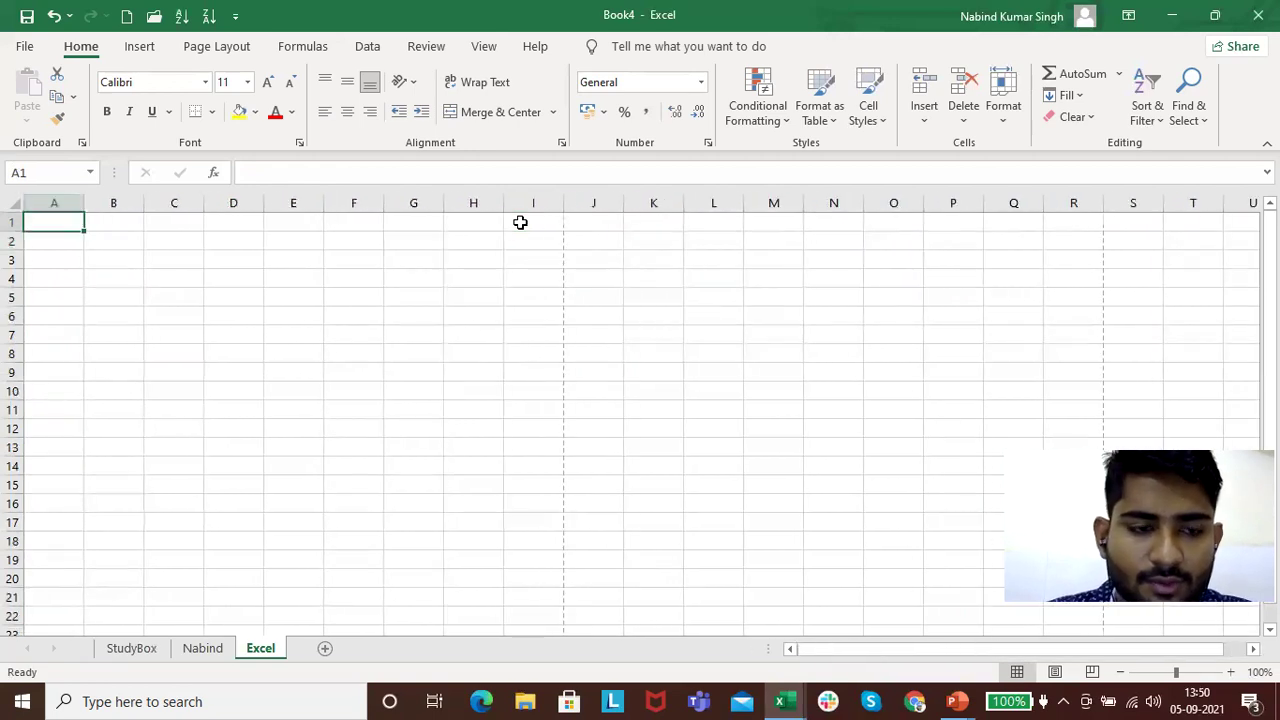
key("ctrl+Down")
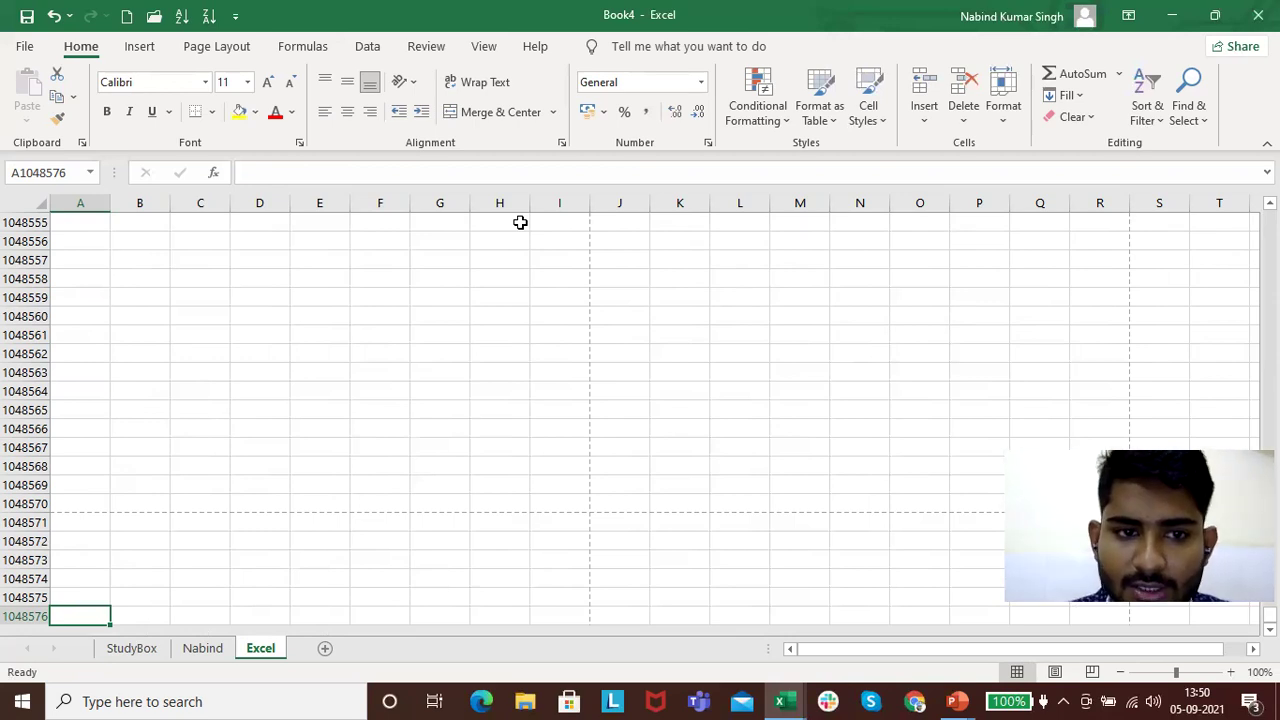
key("ctrl+Home")
Move down and across with the arrow keys, then make F4 the active cell
key("Down")
key("Right")
key("Right")
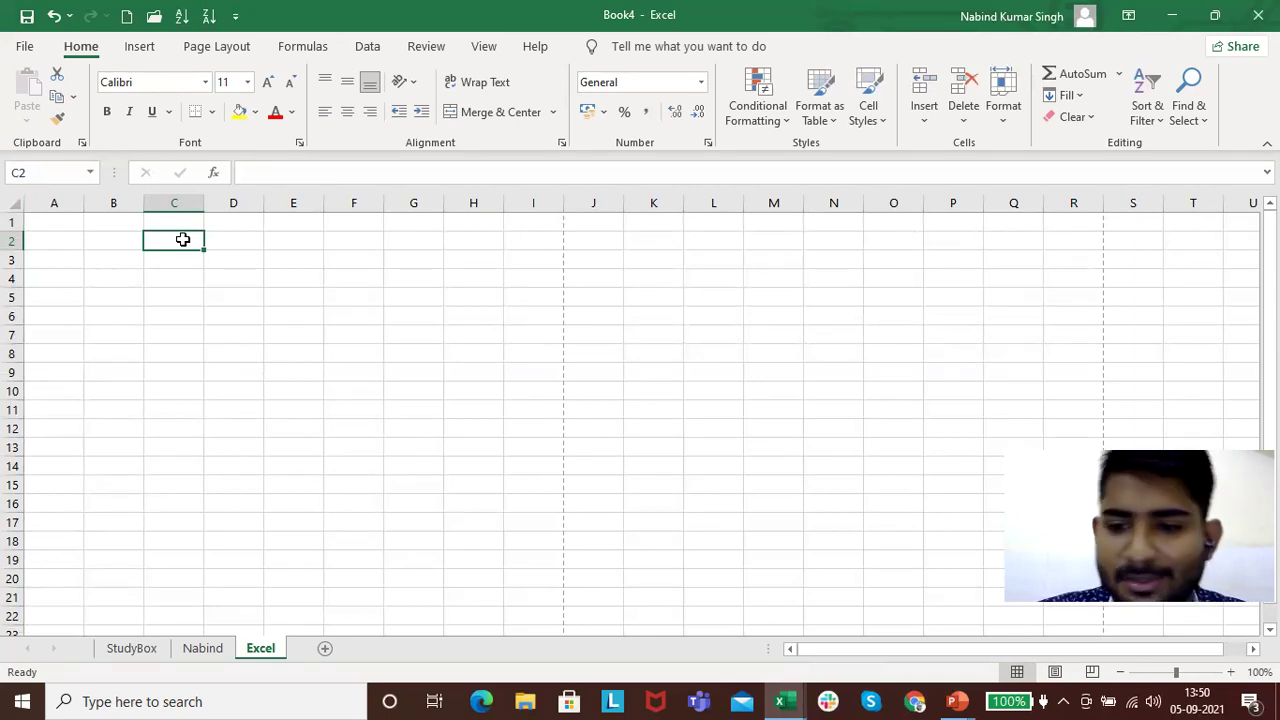
left_click(362, 282)
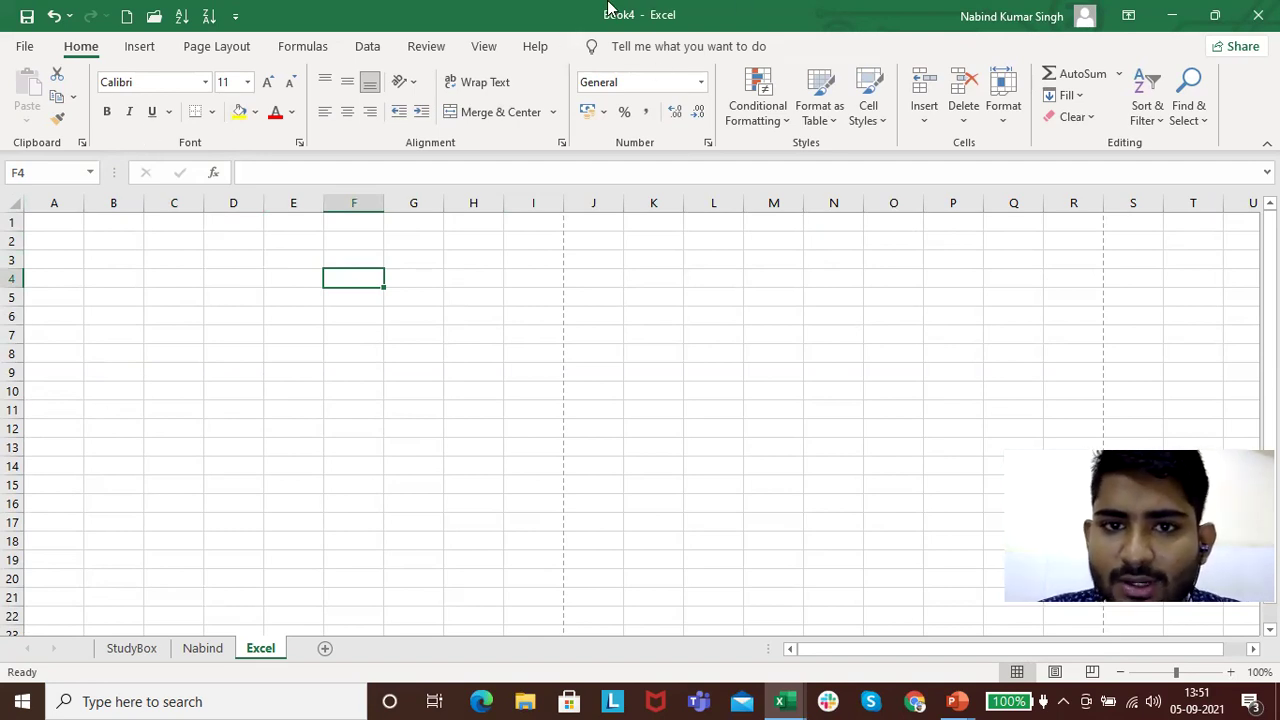
Save Book4 into the StudyBox folder under the name 'First Lecture_Fundamentals'
left_click(26, 48)
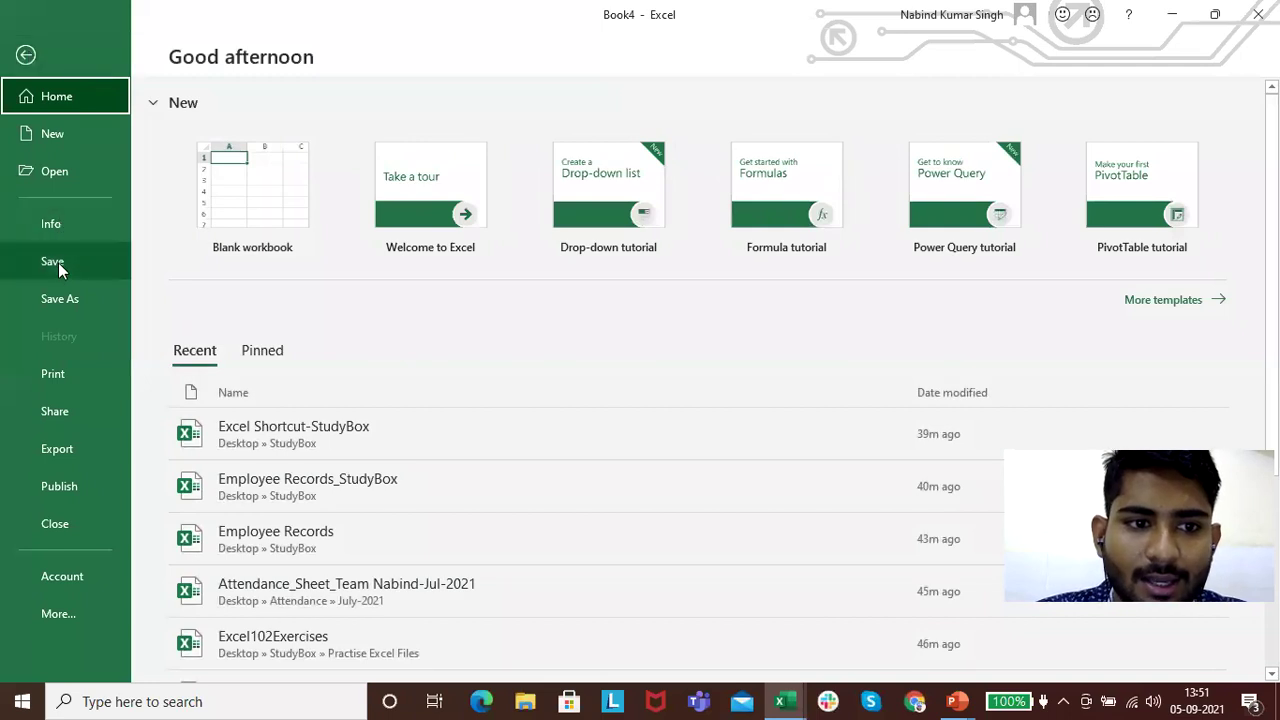
left_click(58, 264)
left_click(73, 260)
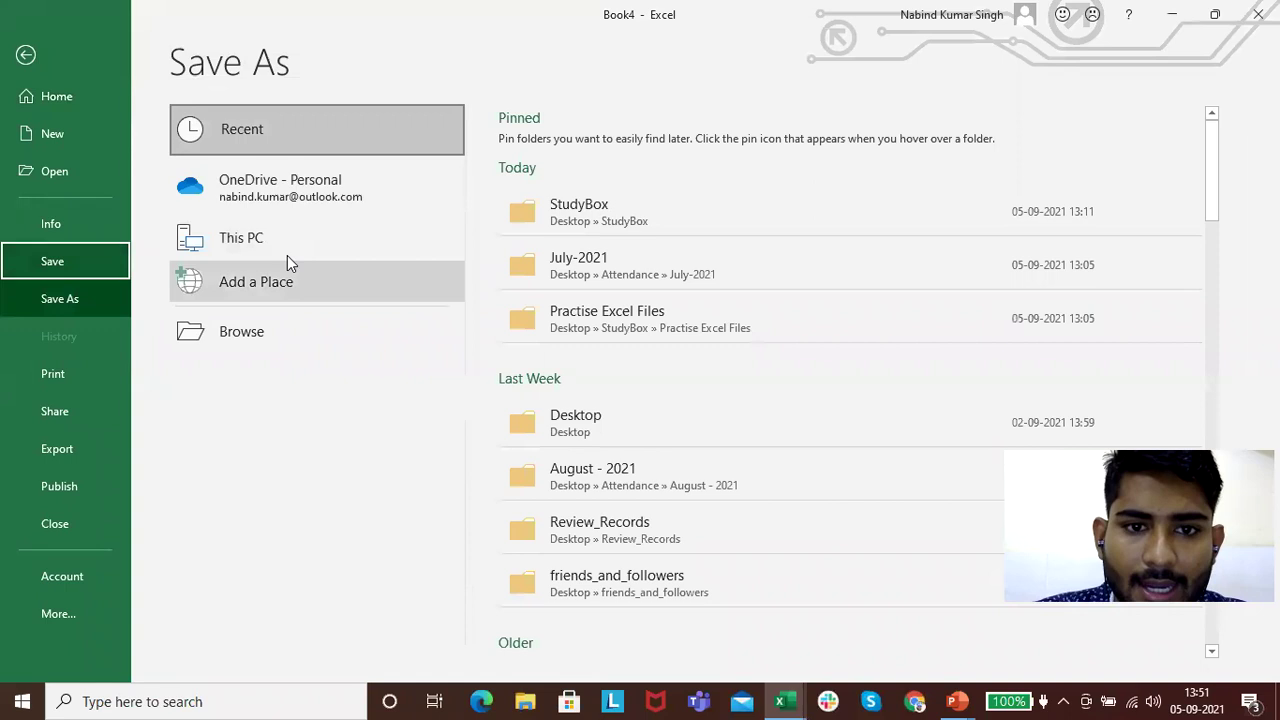
left_click(650, 217)
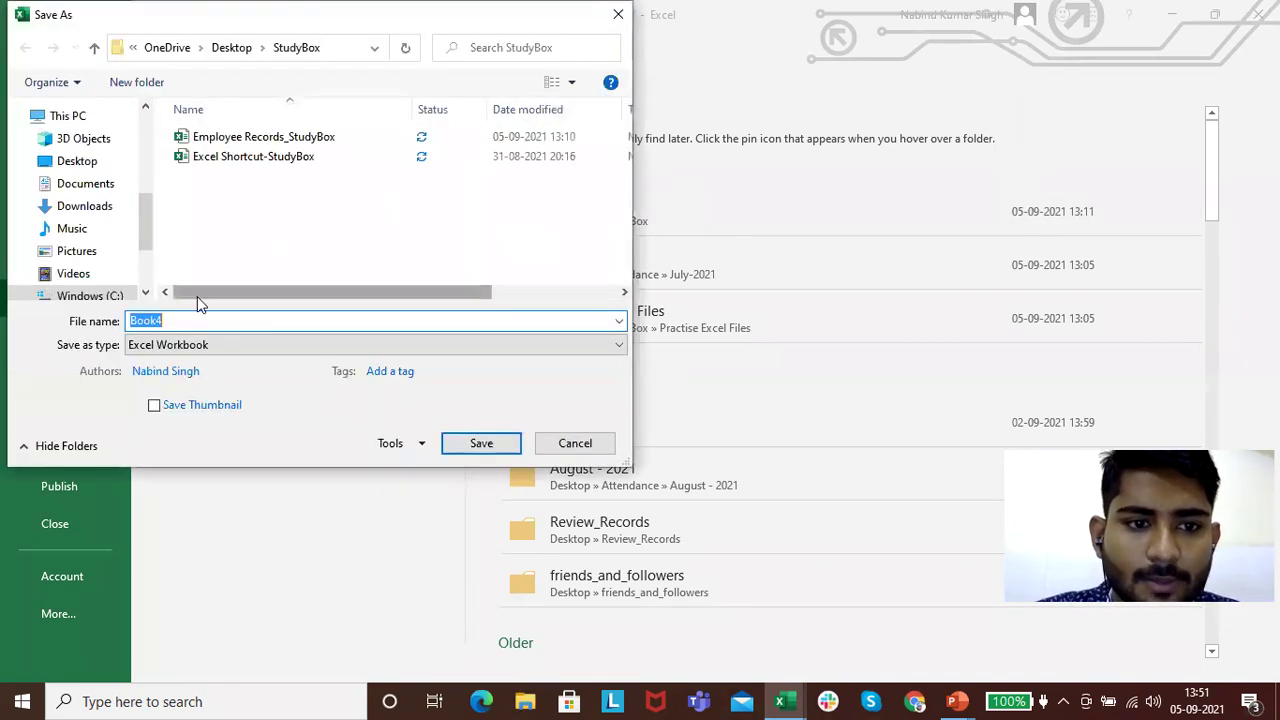
key("BackSpace")
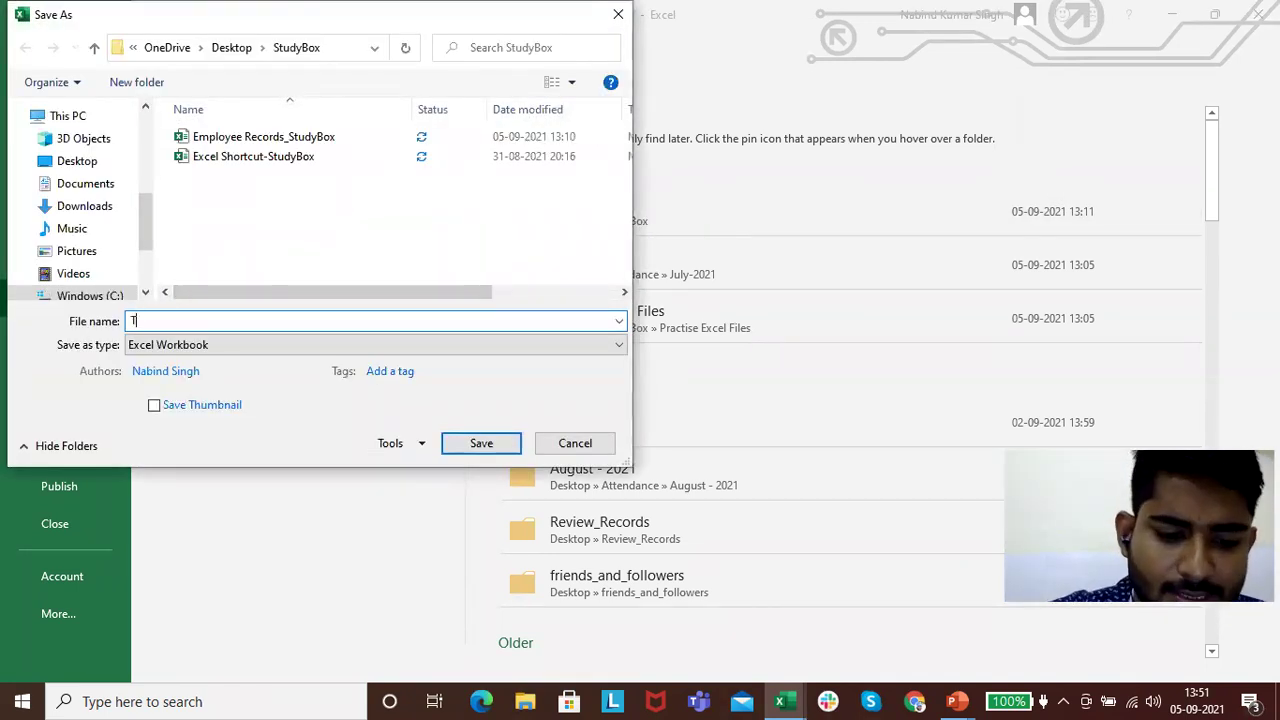
key("Num_Lock")
type("Fa")
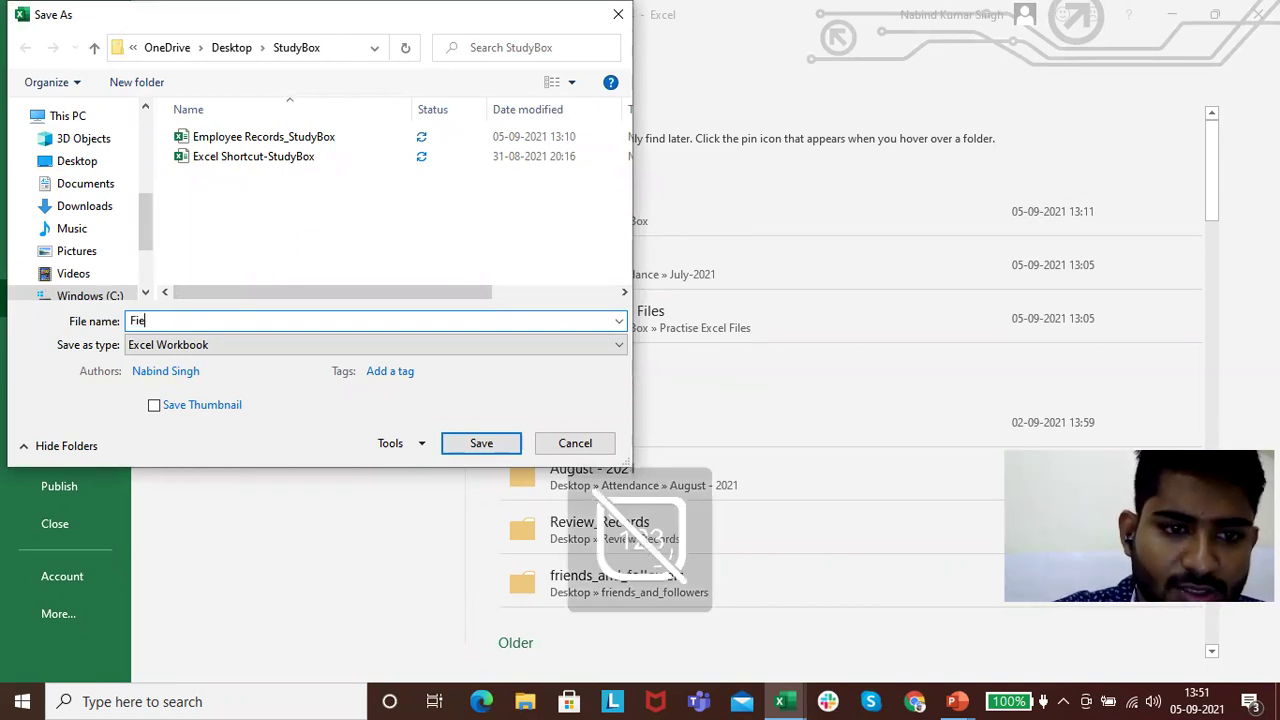
key("BackSpace")
type("irst")
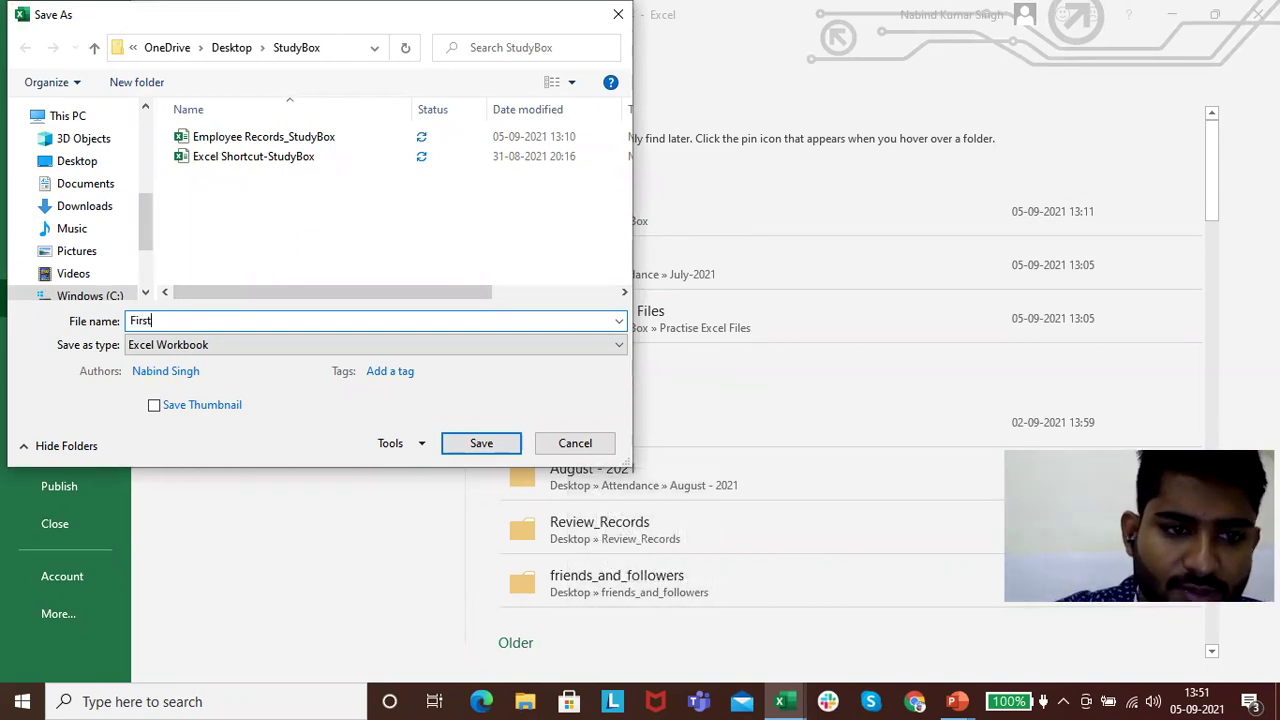
type(" Lect")
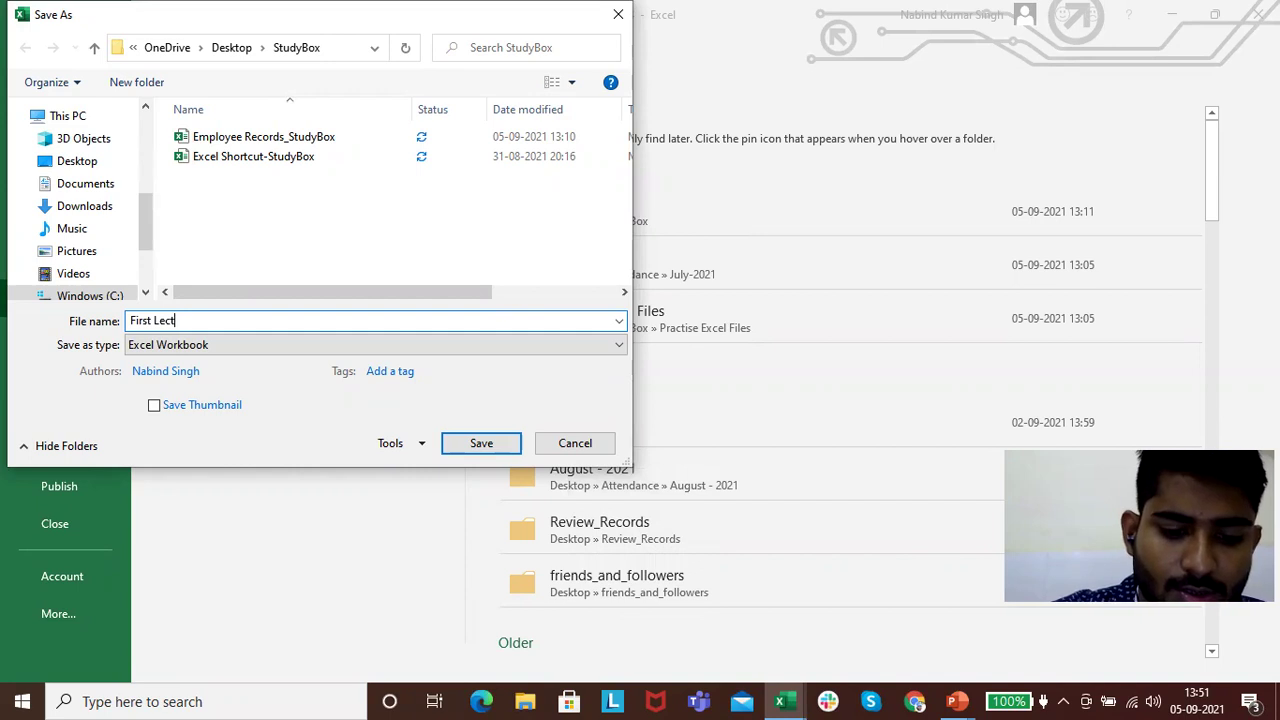
type("ure_F")
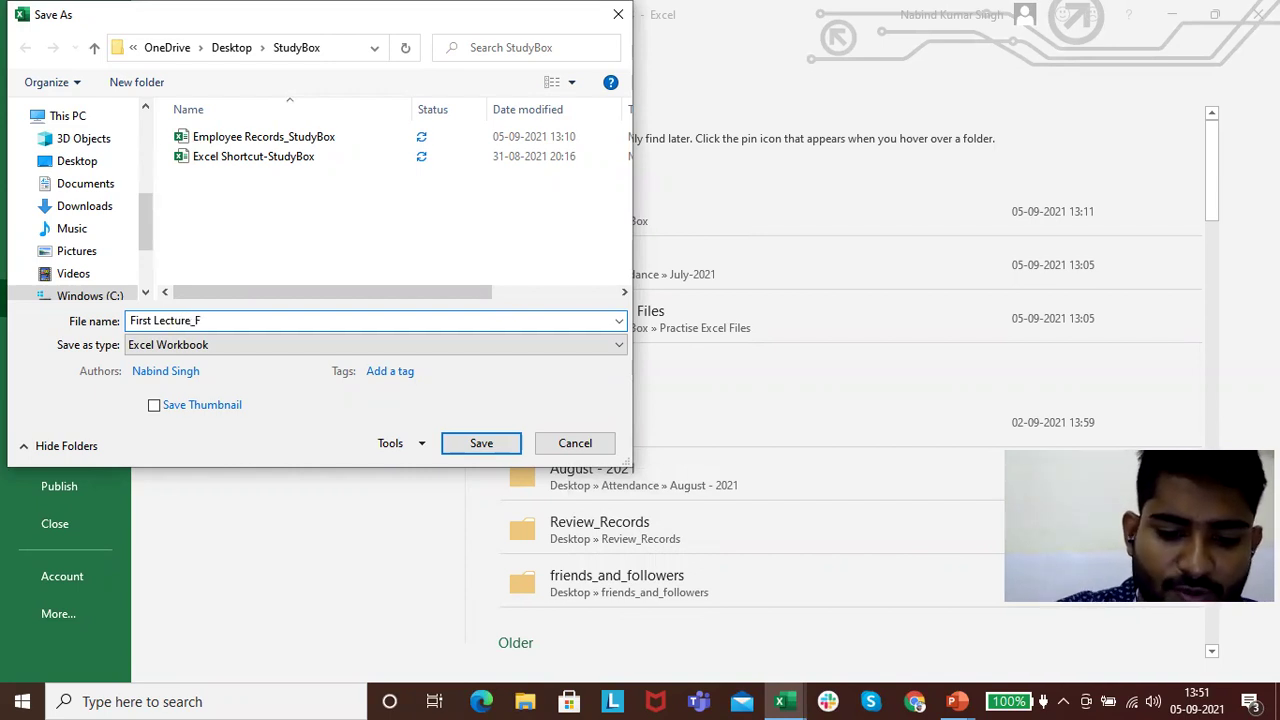
type("undamentals")
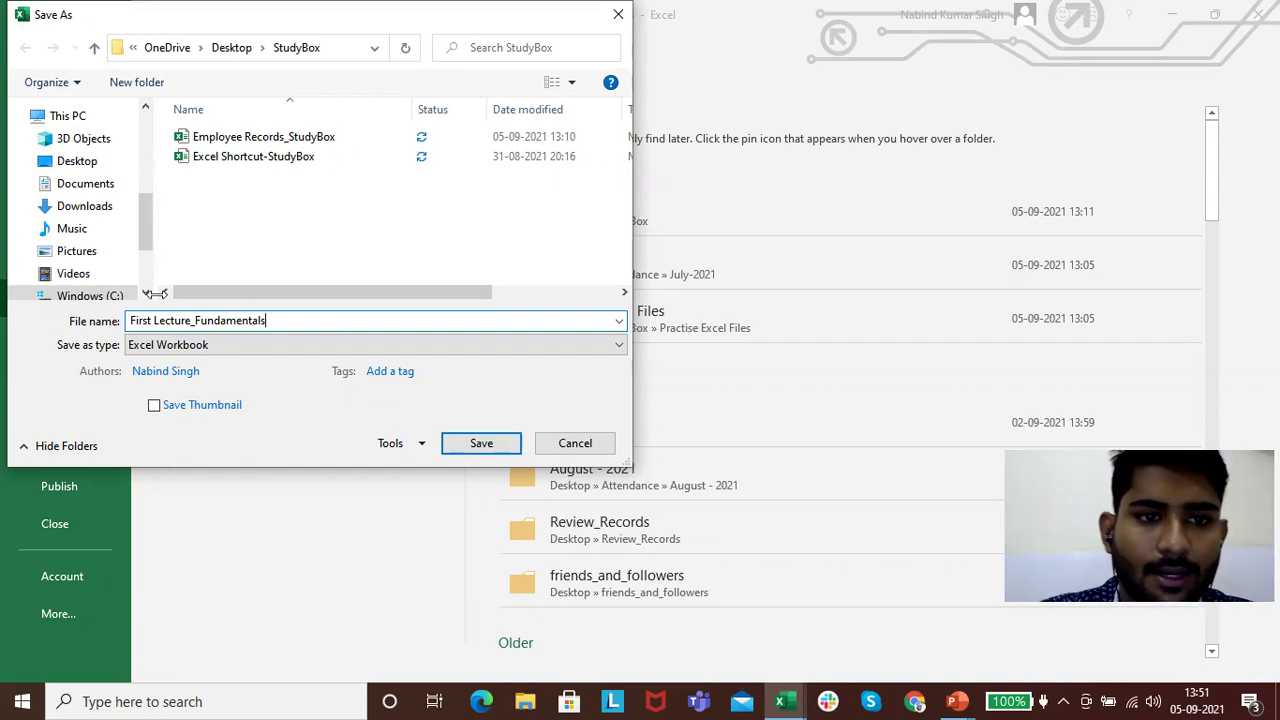
left_click(483, 445)
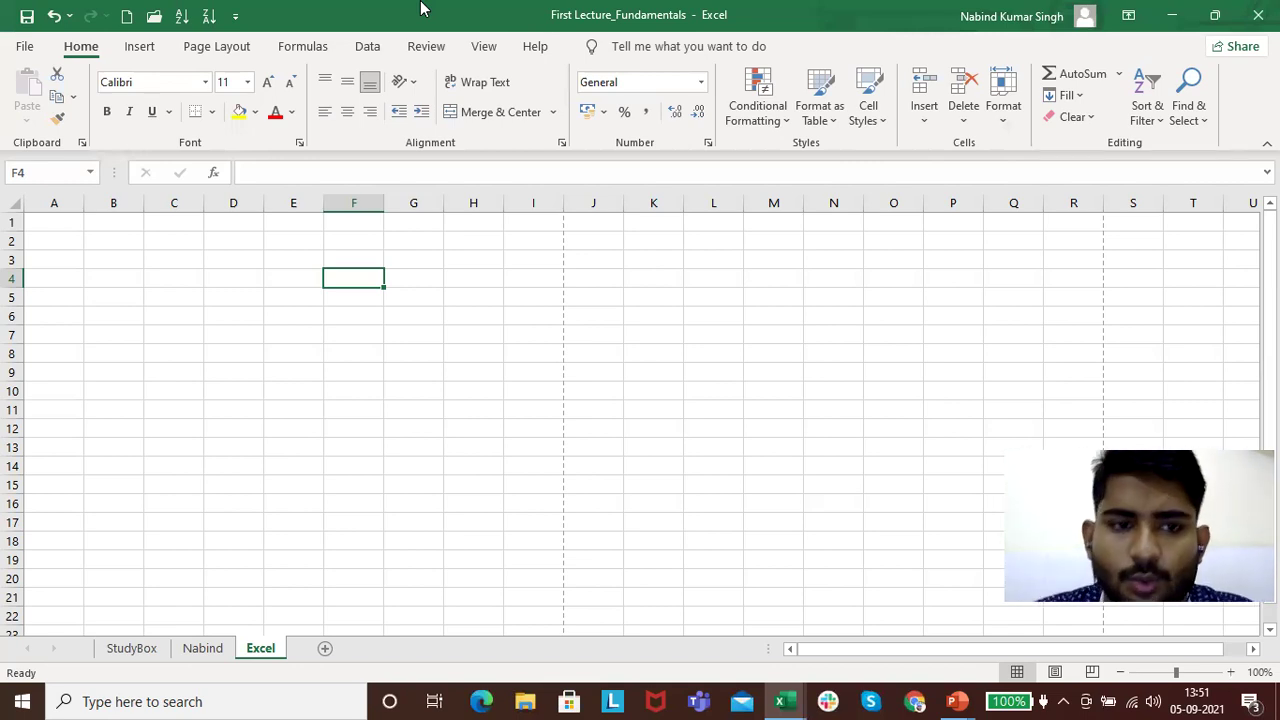
Open Save As for StudyBox again, view the file-type list, then cancel with Esc
left_click(24, 48)
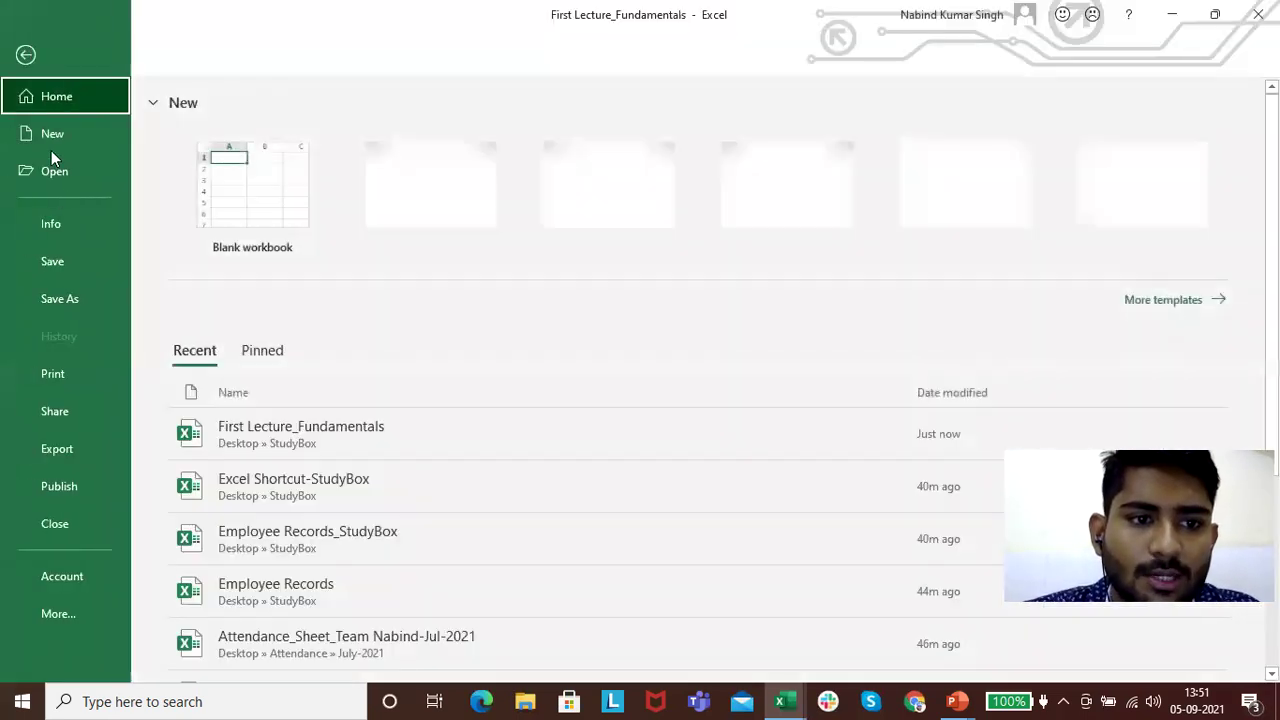
left_click(51, 310)
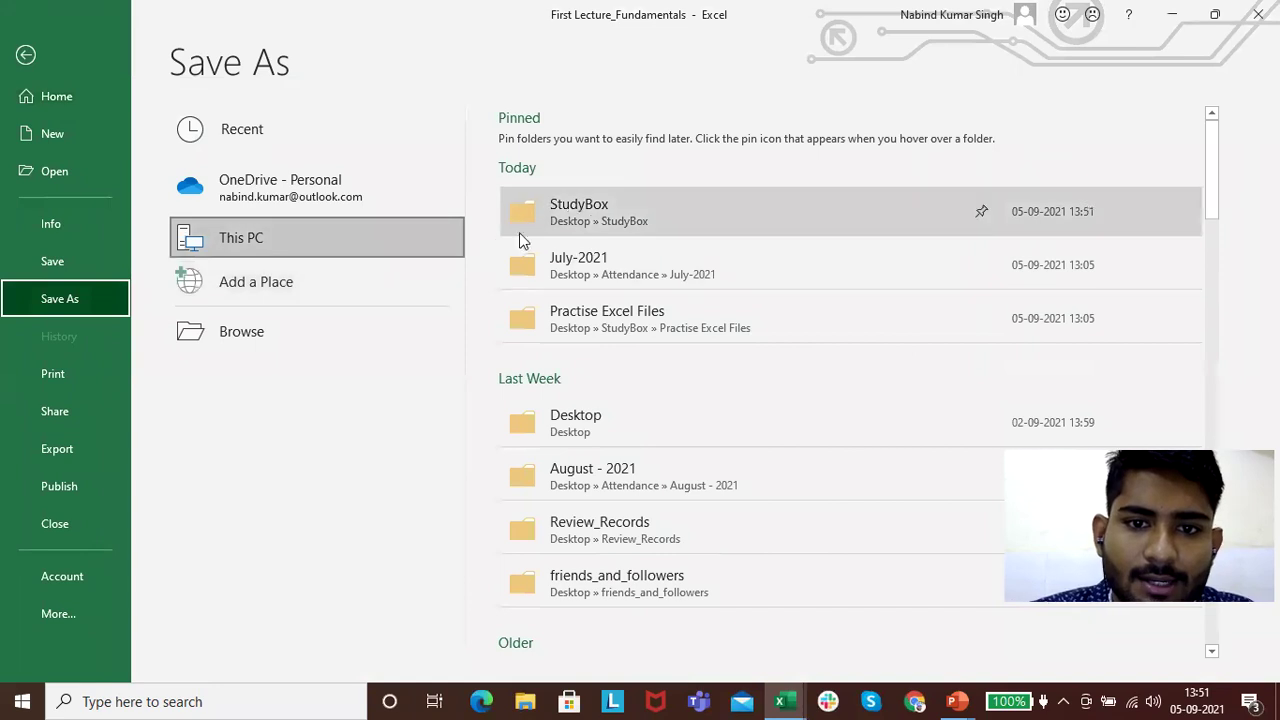
left_click(609, 216)
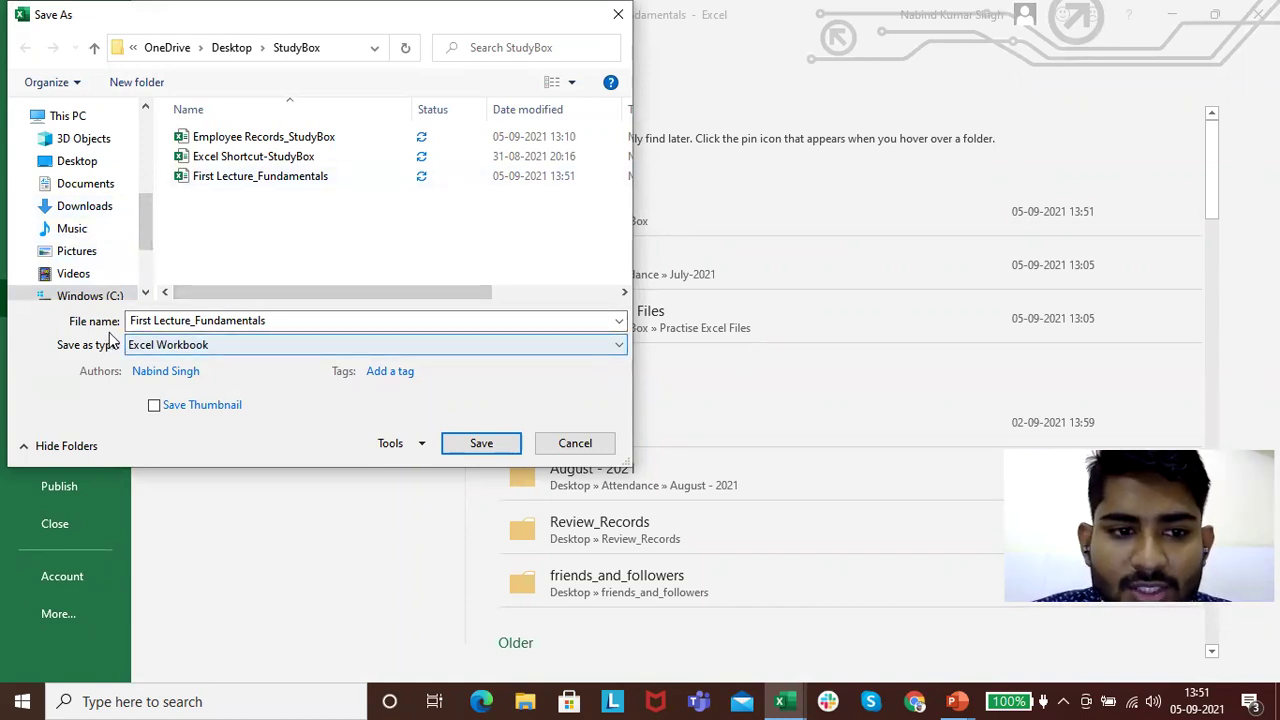
left_click(265, 344)
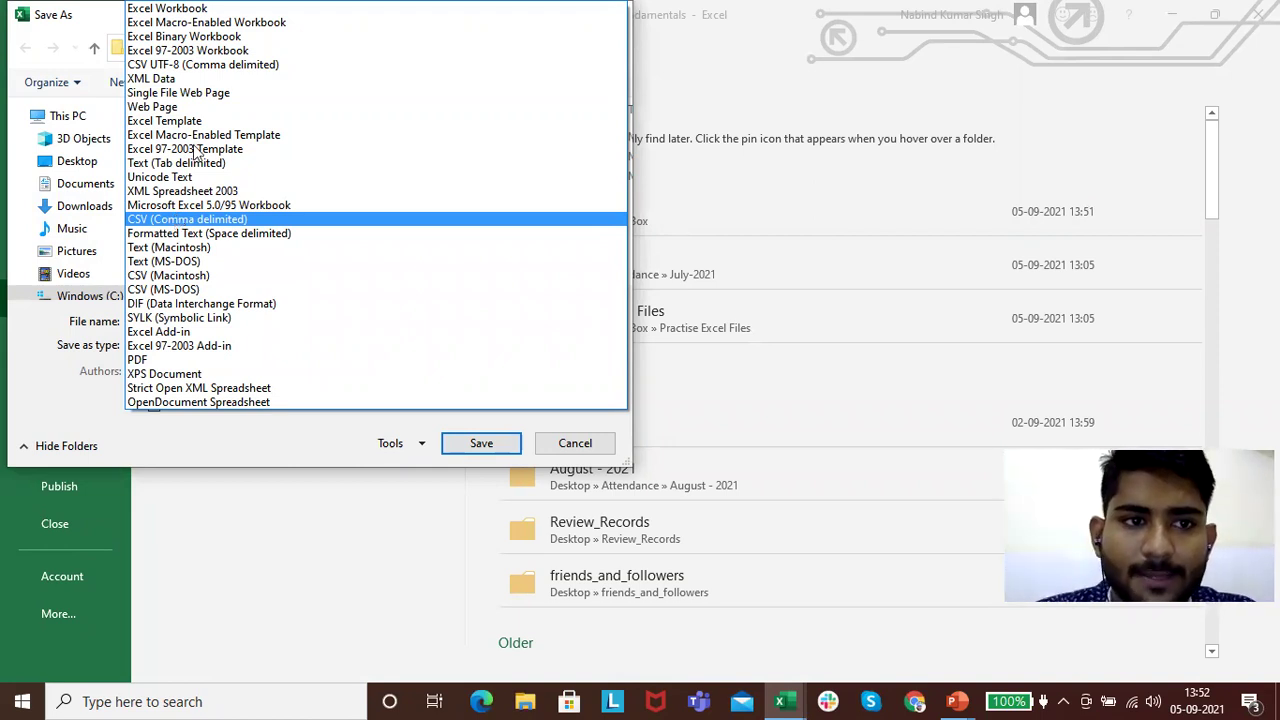
key("Escape")
key("Escape")
key("Escape")
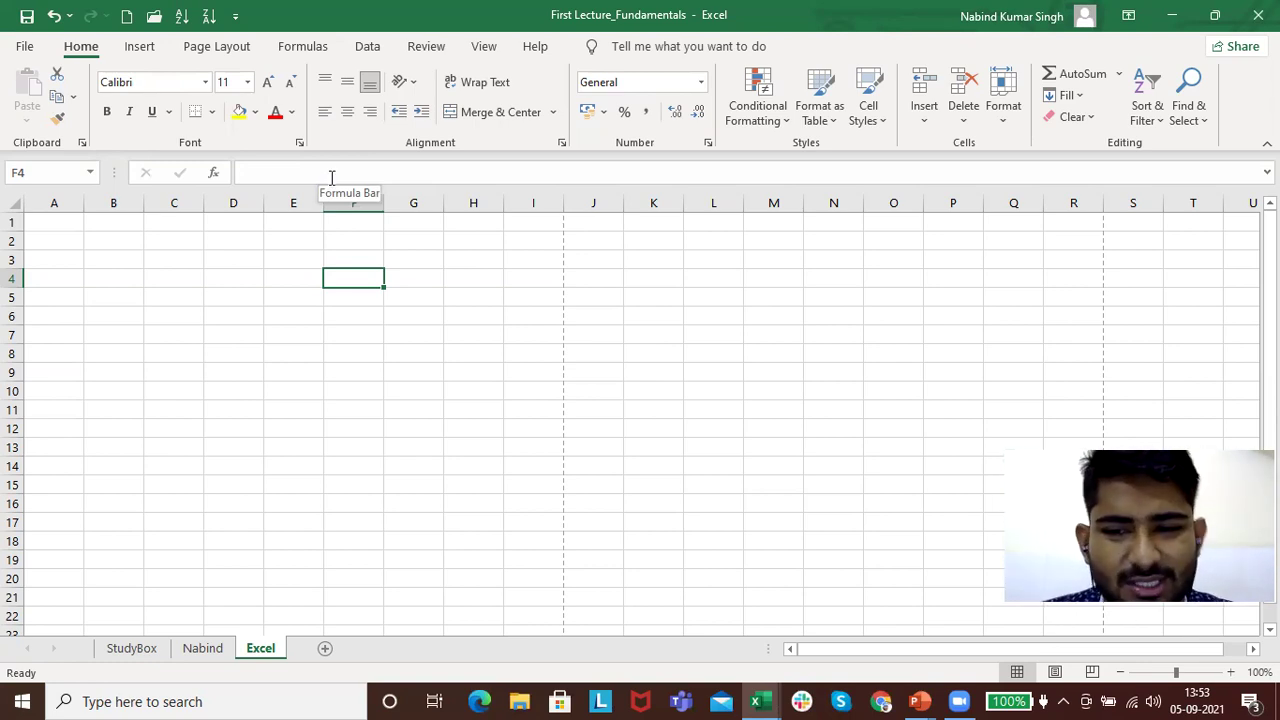
Open the Excel Shortcut-StudyBox workbook from the Recent list in File > Open
left_click(24, 48)
key("Escape")
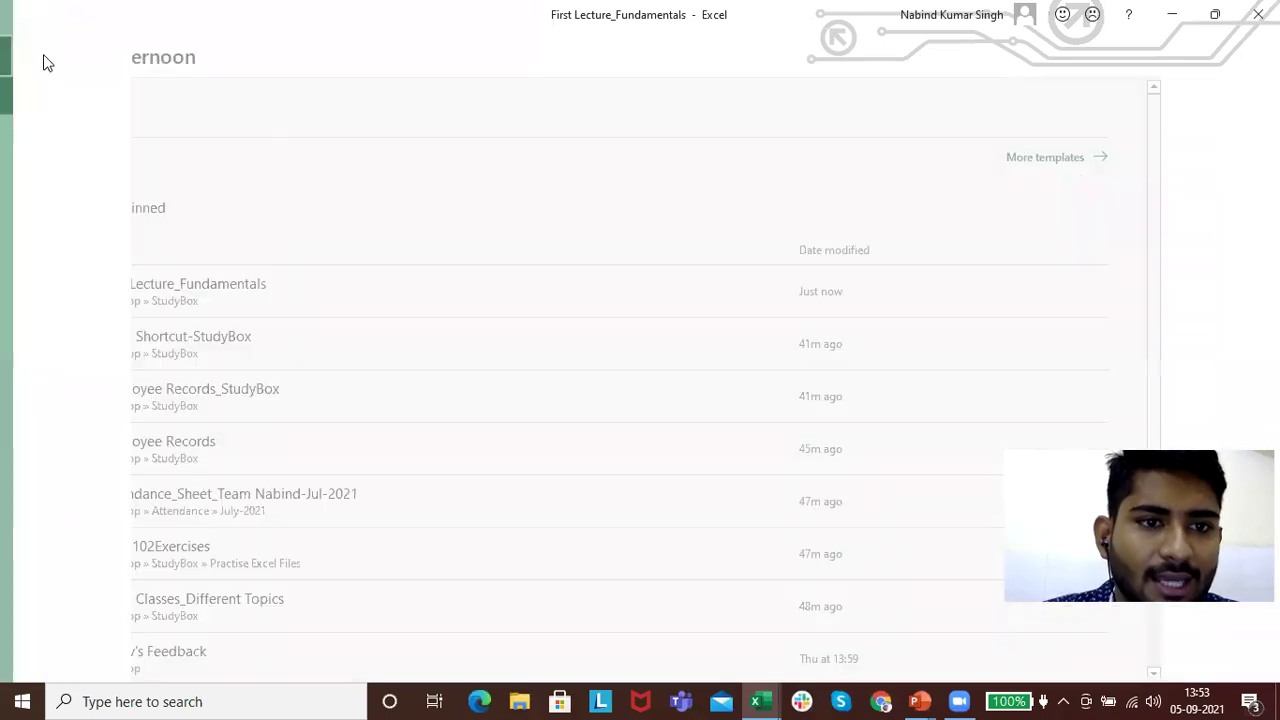
left_click(26, 48)
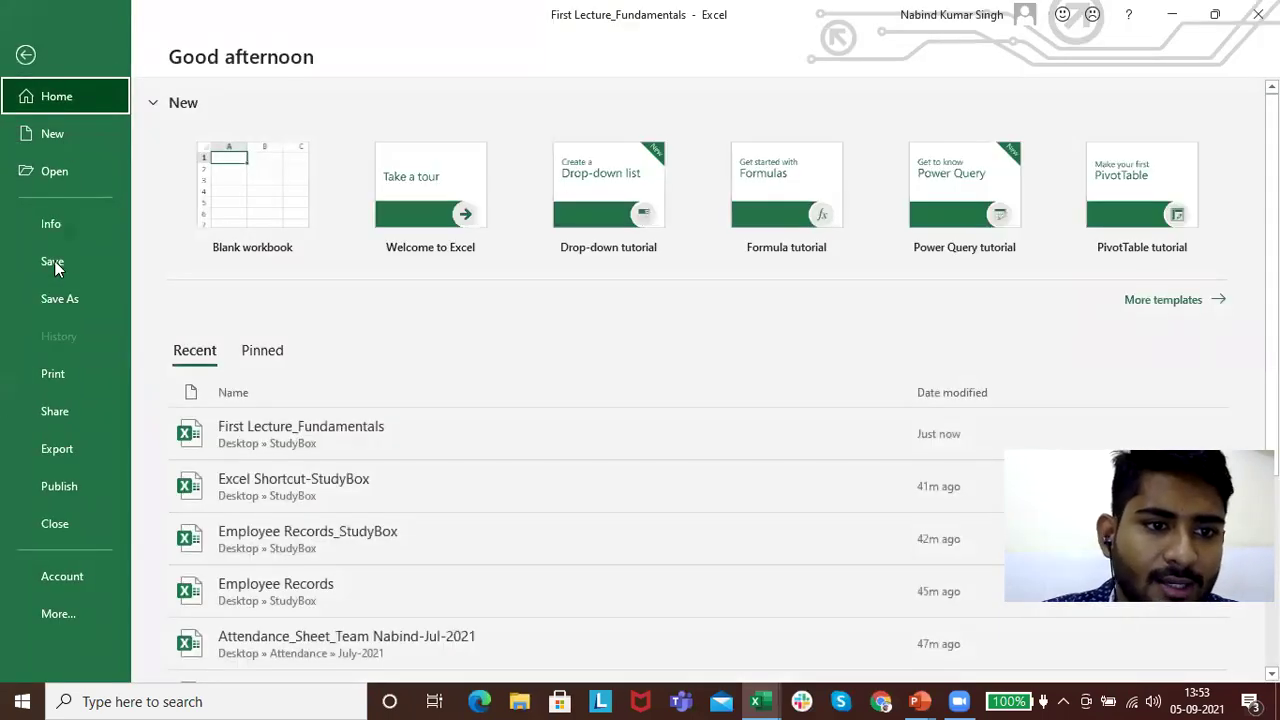
left_click(58, 180)
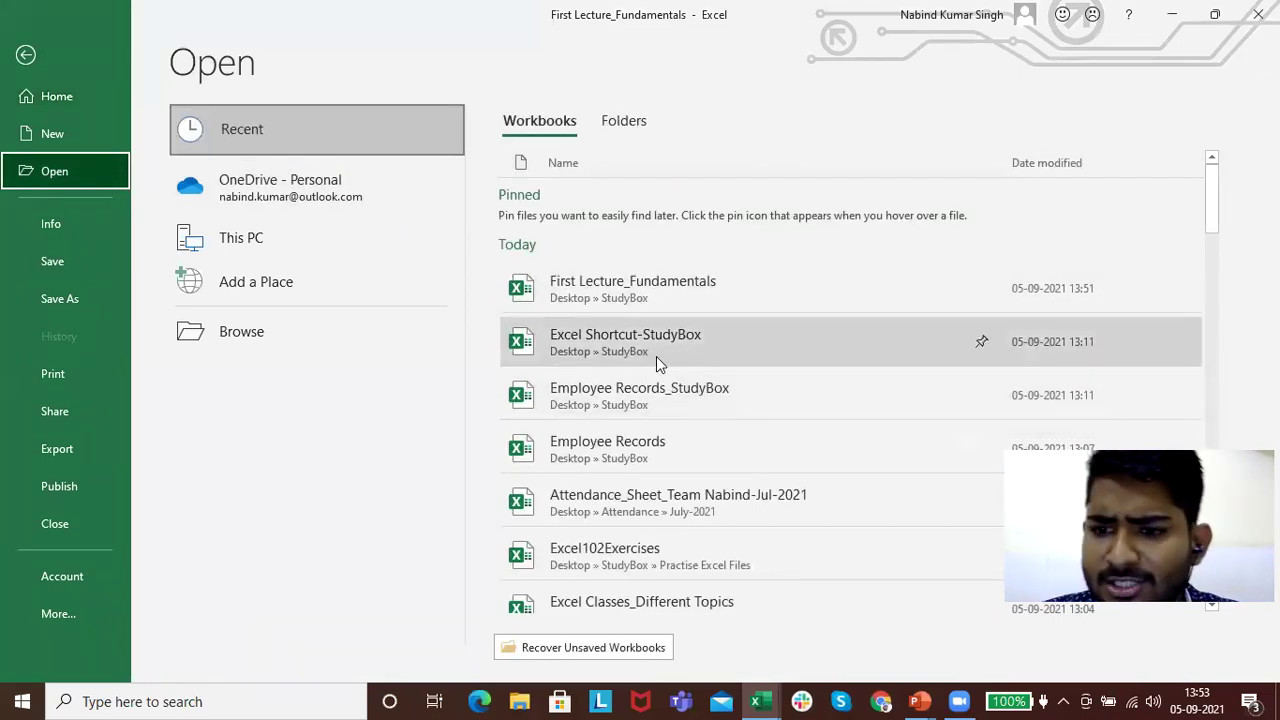
left_click(791, 351)
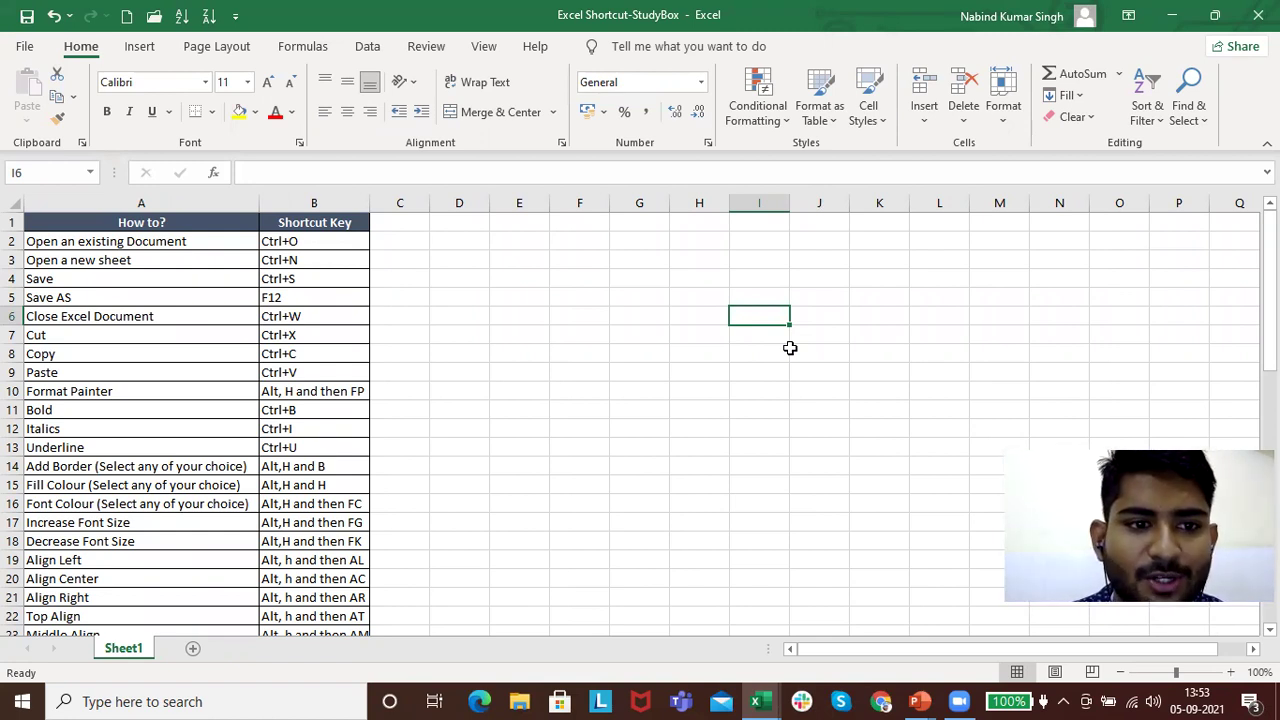
left_click(194, 241)
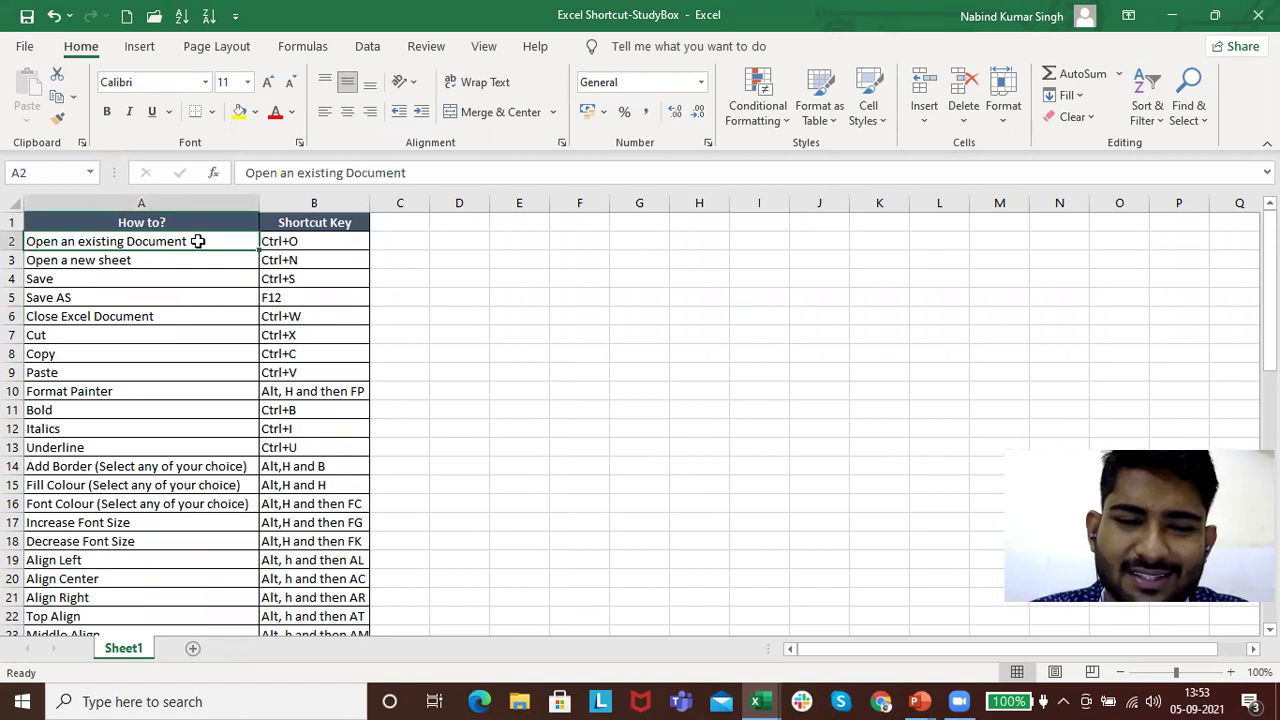
left_click(303, 241)
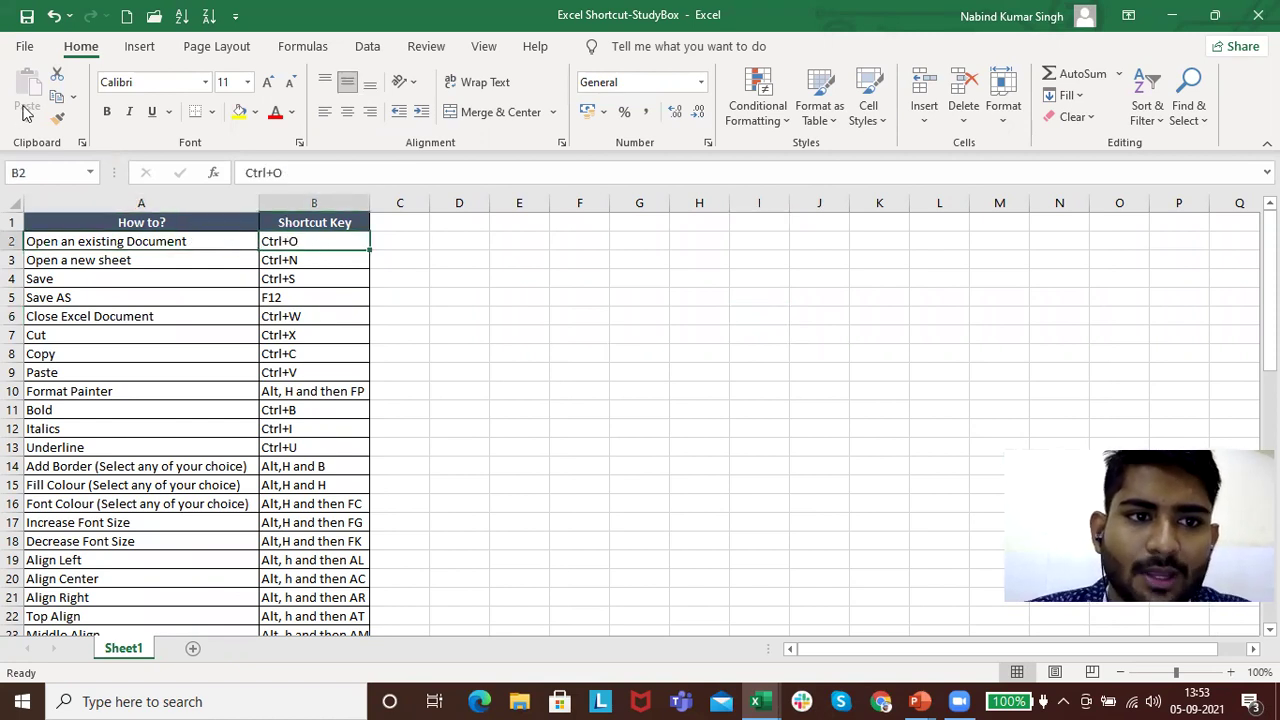
left_click(76, 256)
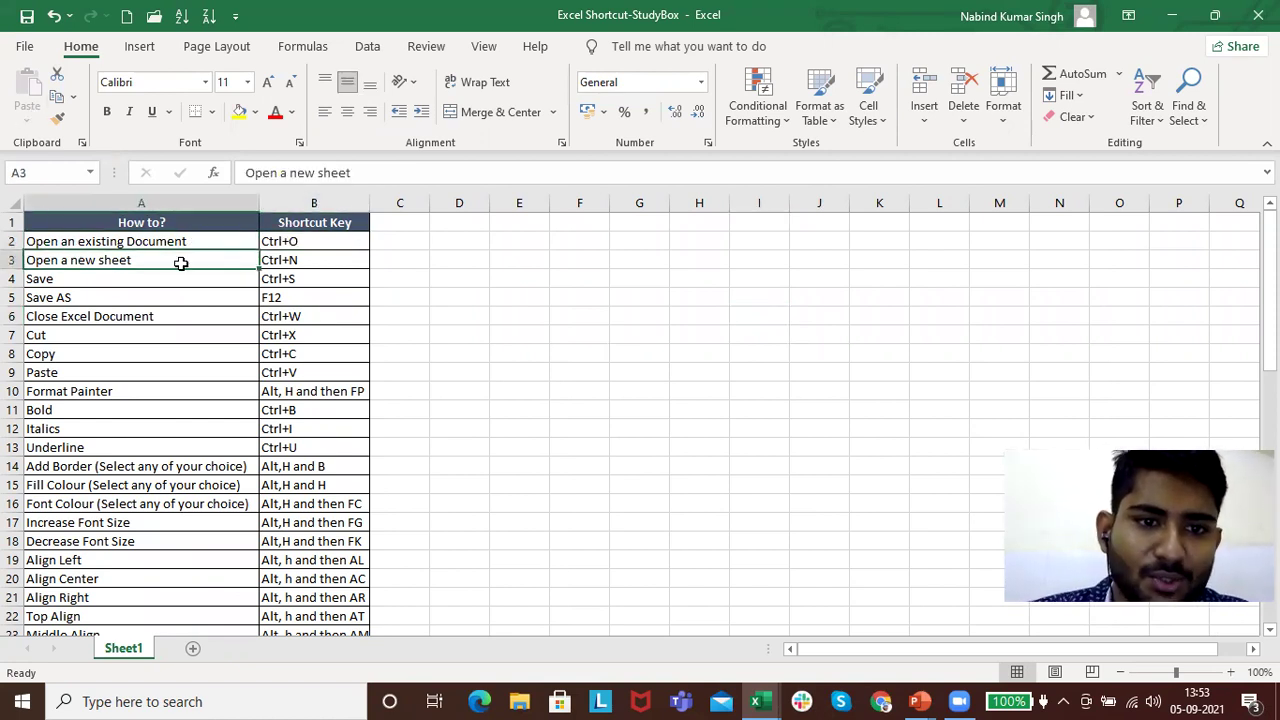
left_click(298, 262)
left_click(117, 279)
left_click(142, 297)
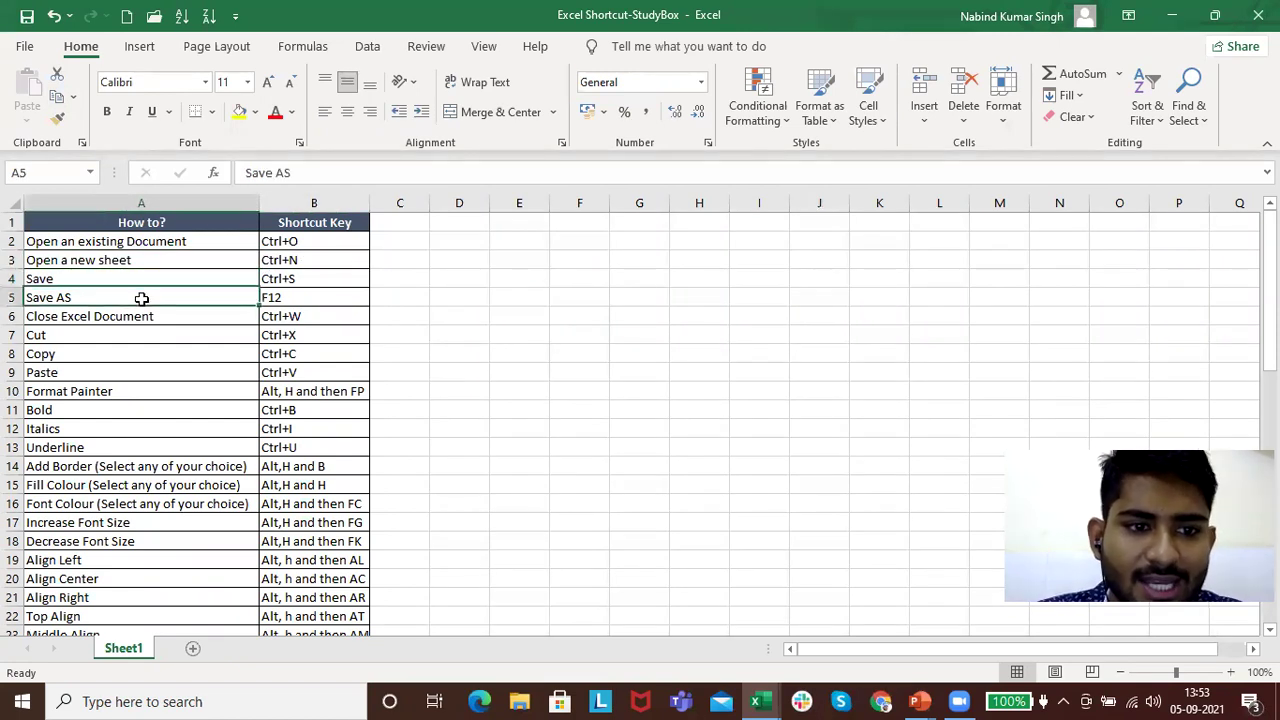
left_click(283, 297)
left_click(125, 316)
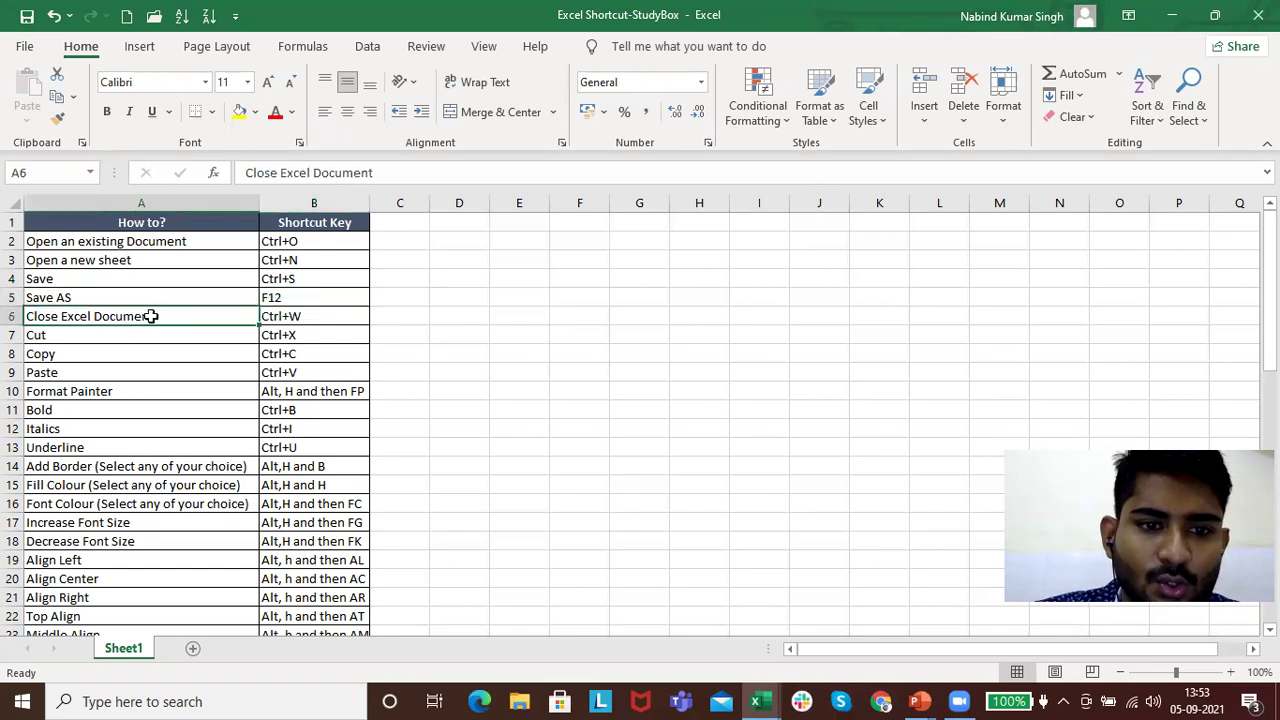
left_click(276, 316)
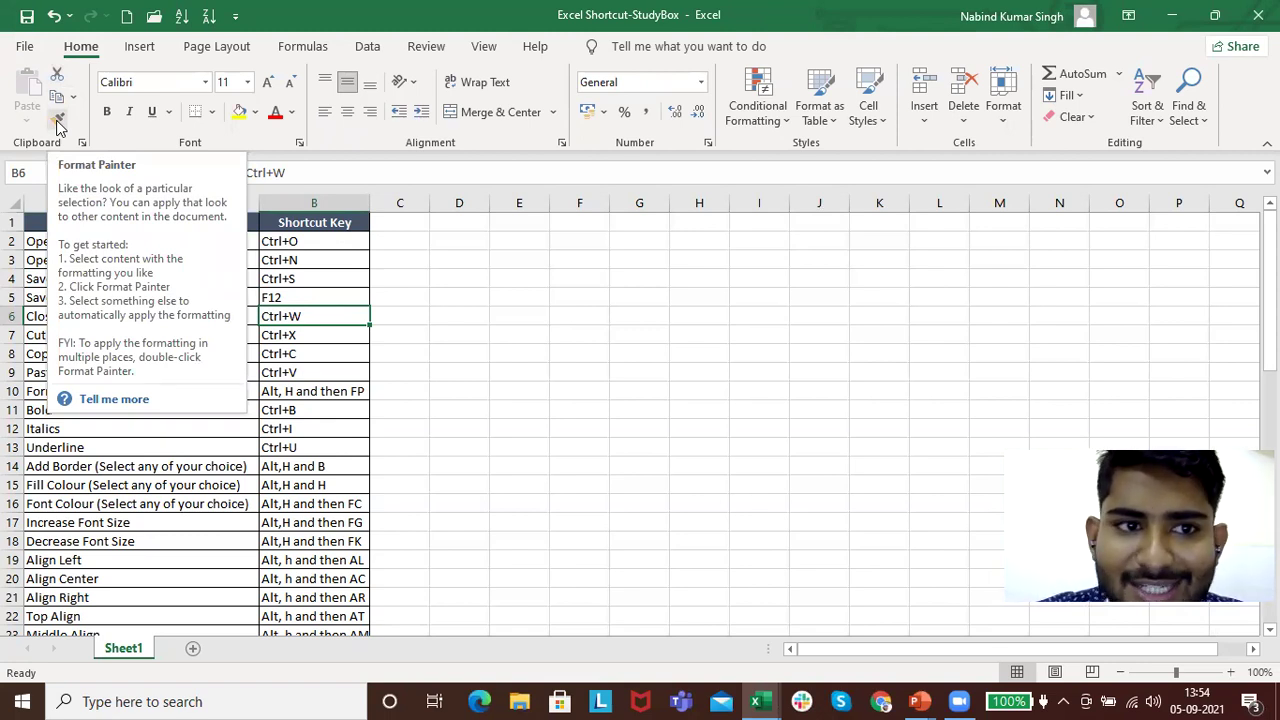
left_click(25, 47)
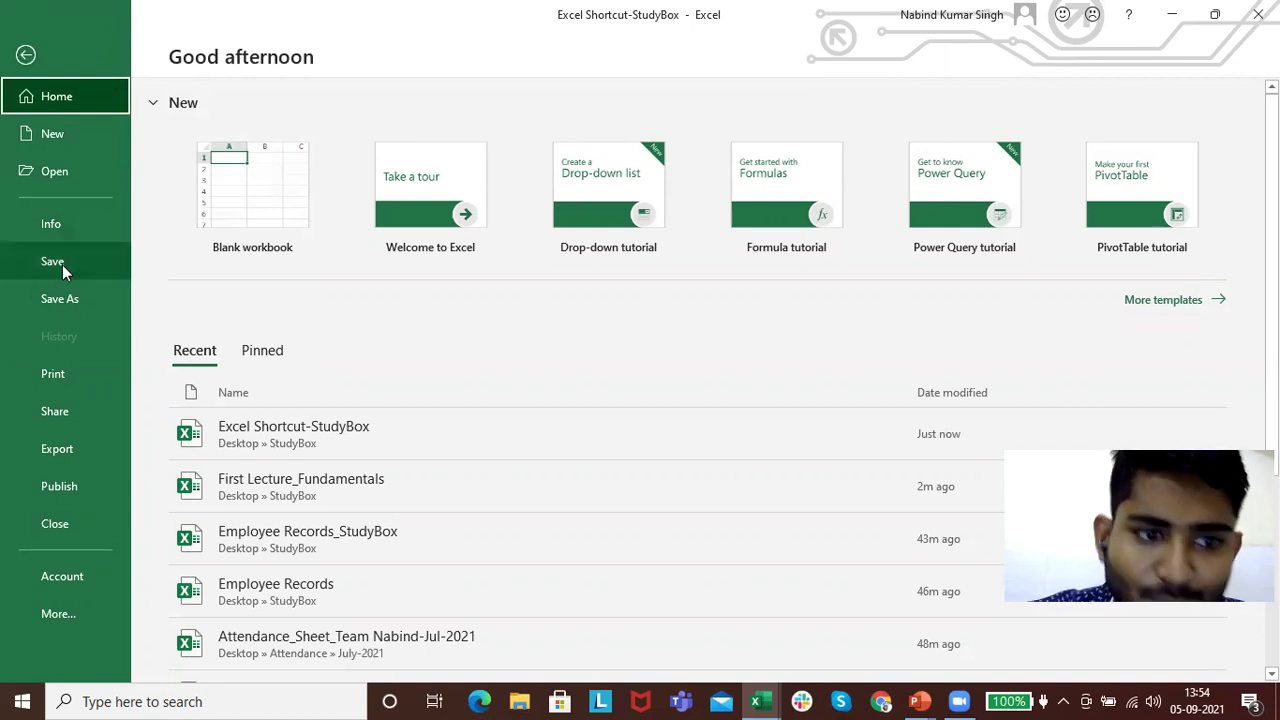
left_click(26, 53)
left_click(299, 279)
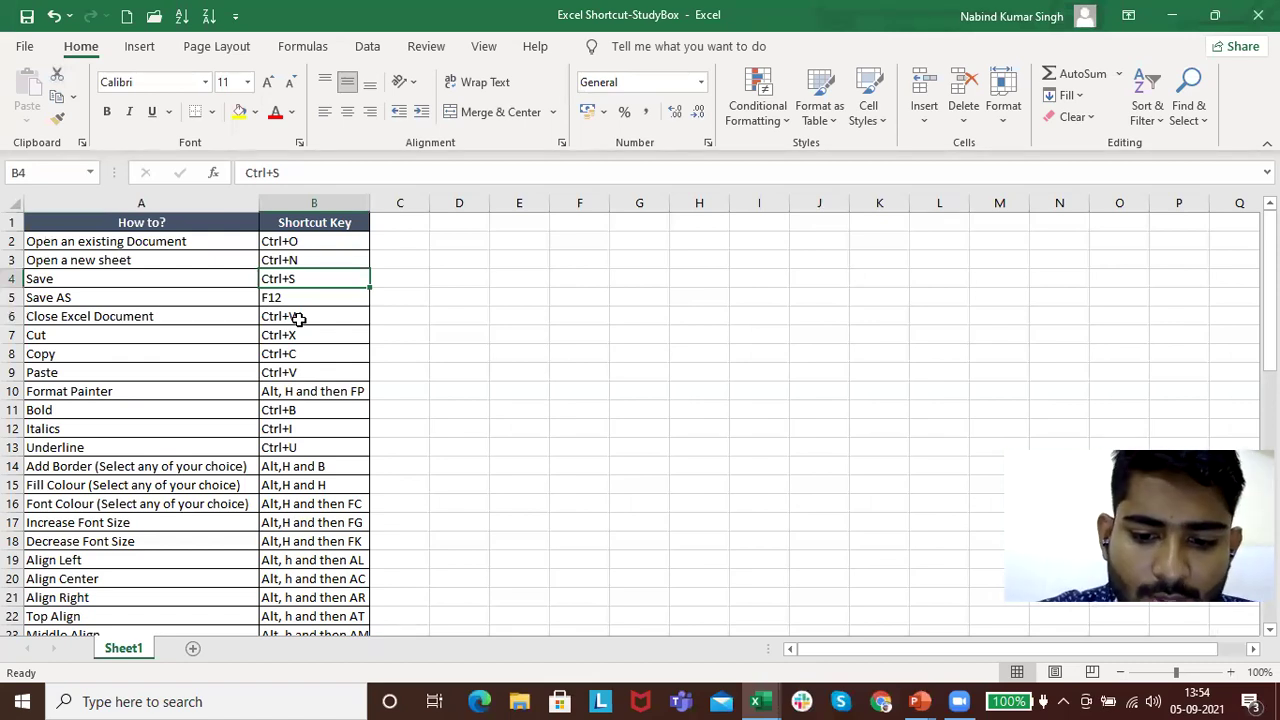
key("F12")
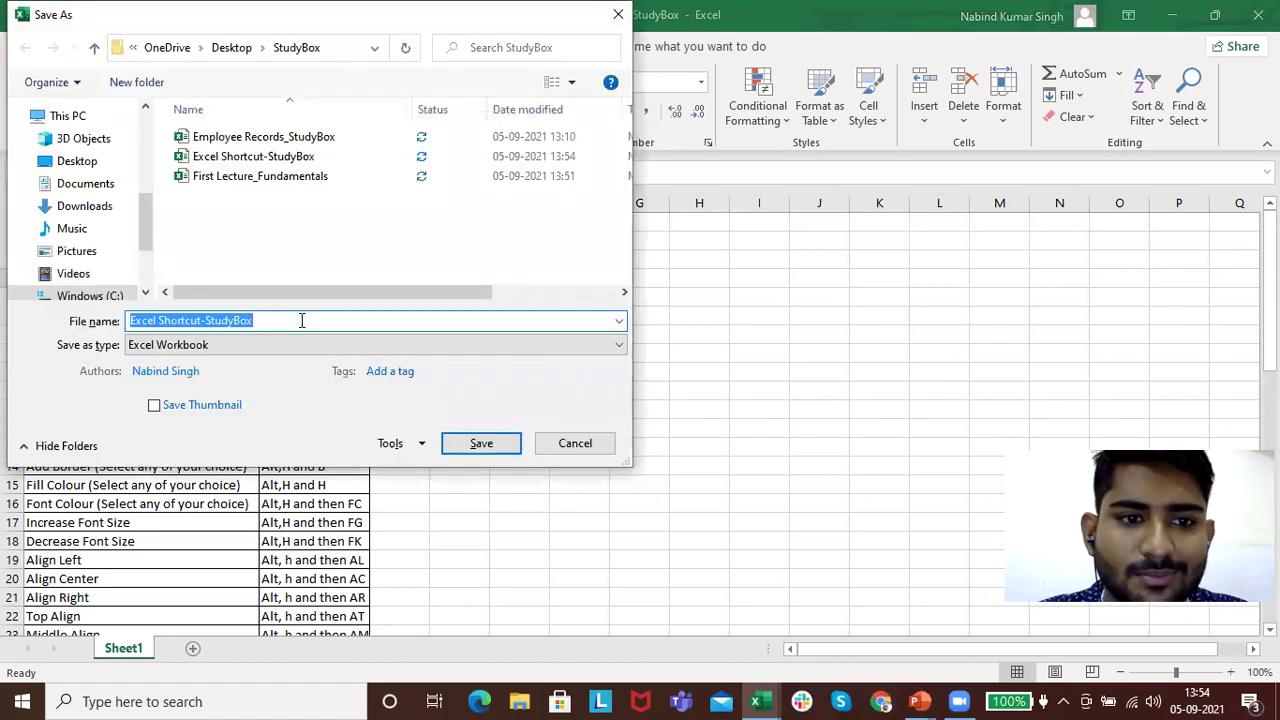
key("Escape")
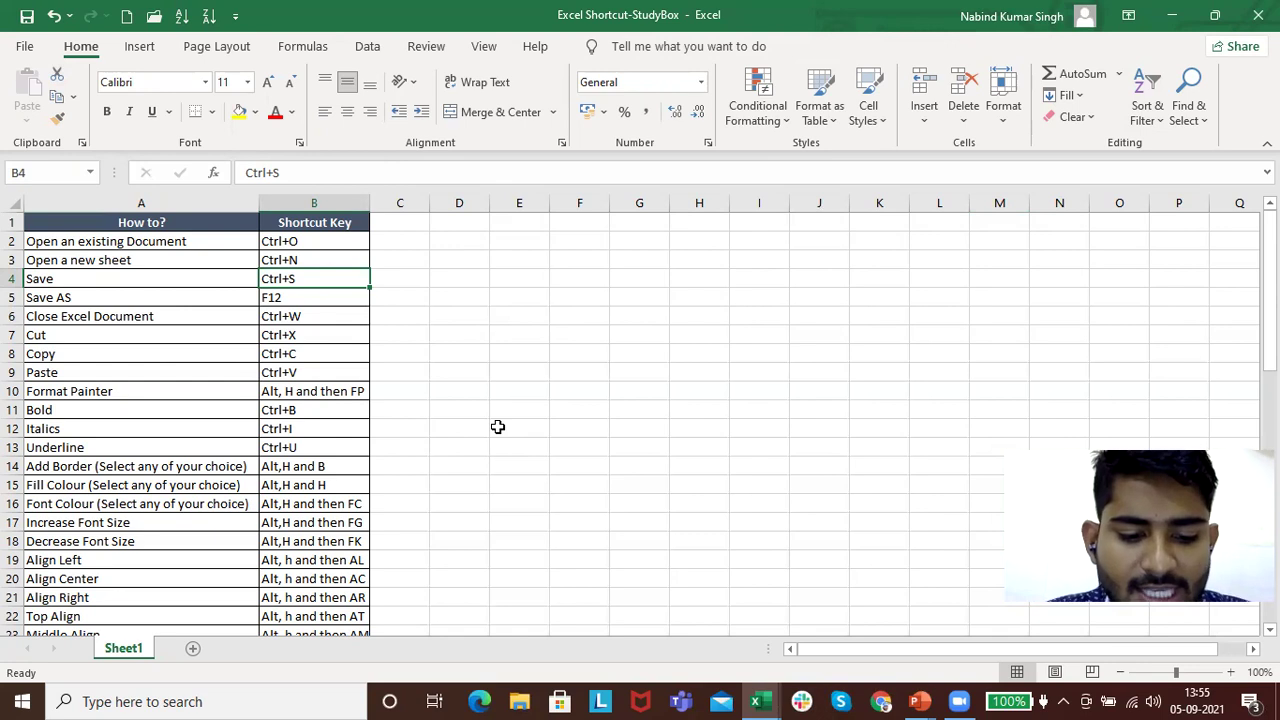
key("alt")
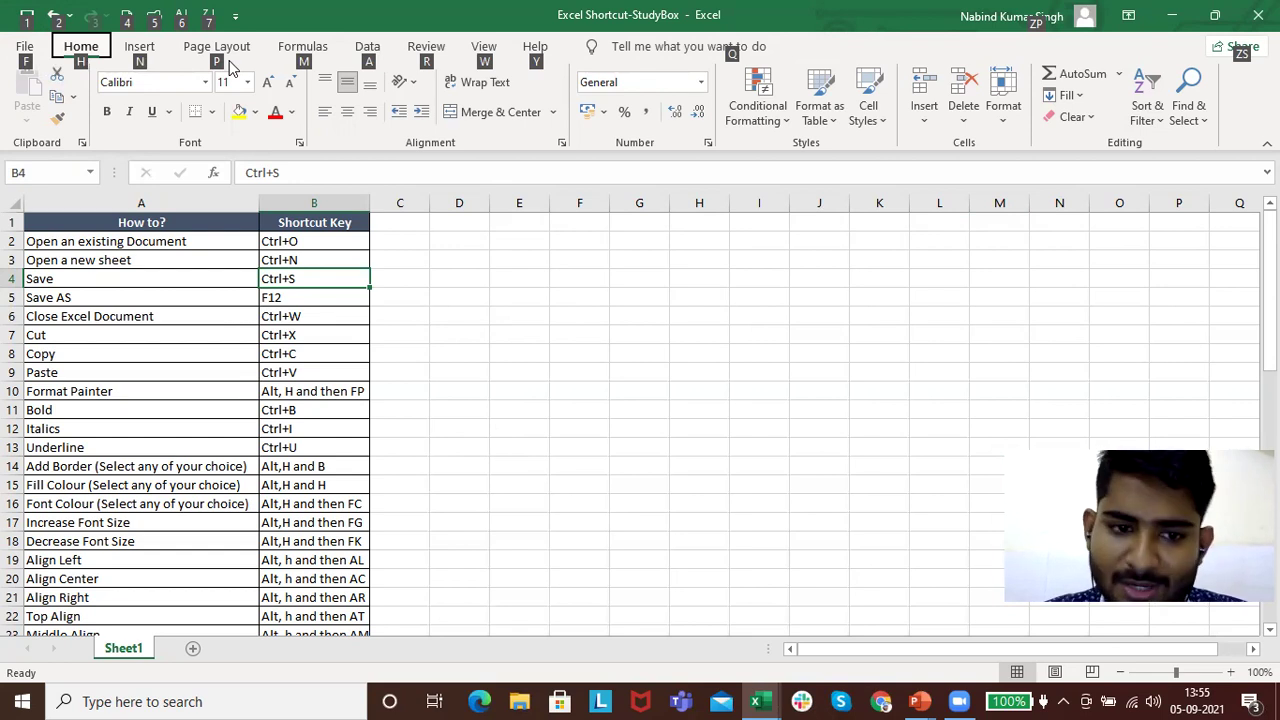
key("Escape")
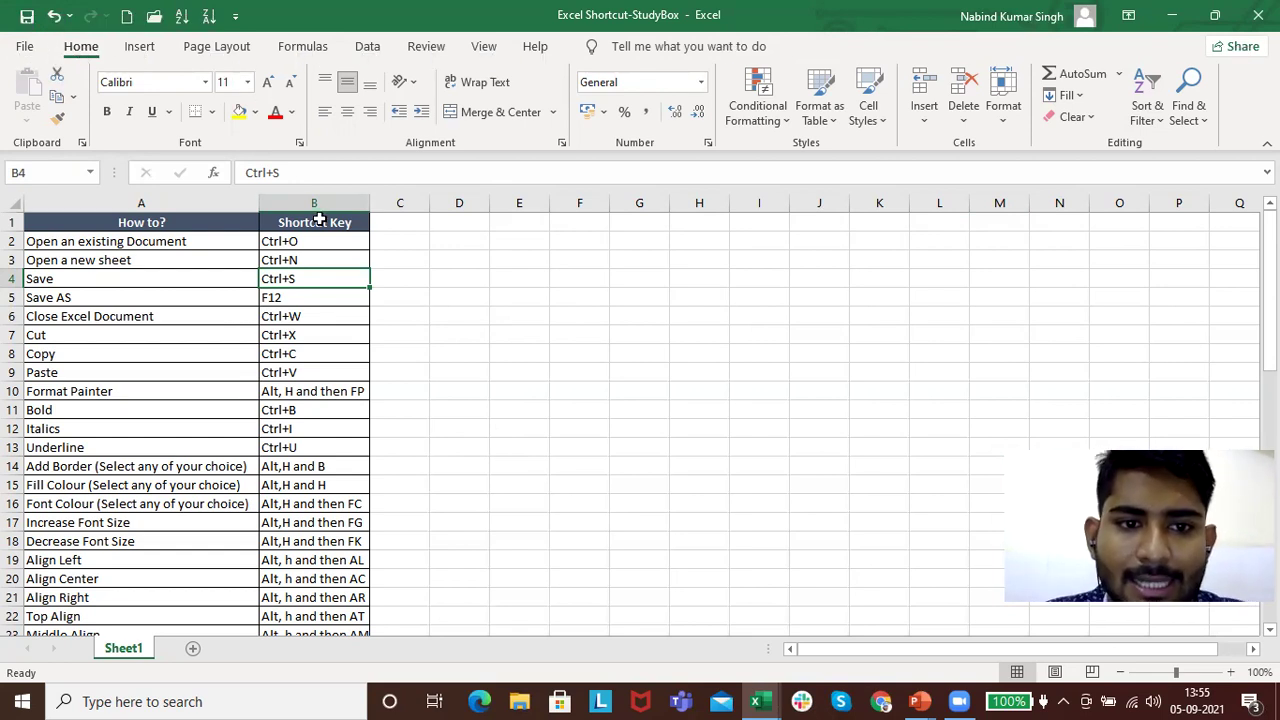
left_click(152, 217)
key("ctrl+shift+Right")
key("ctrl+shift+Down")
key("alt")
key("h")
key("b")
key("Escape")
left_click(160, 300)
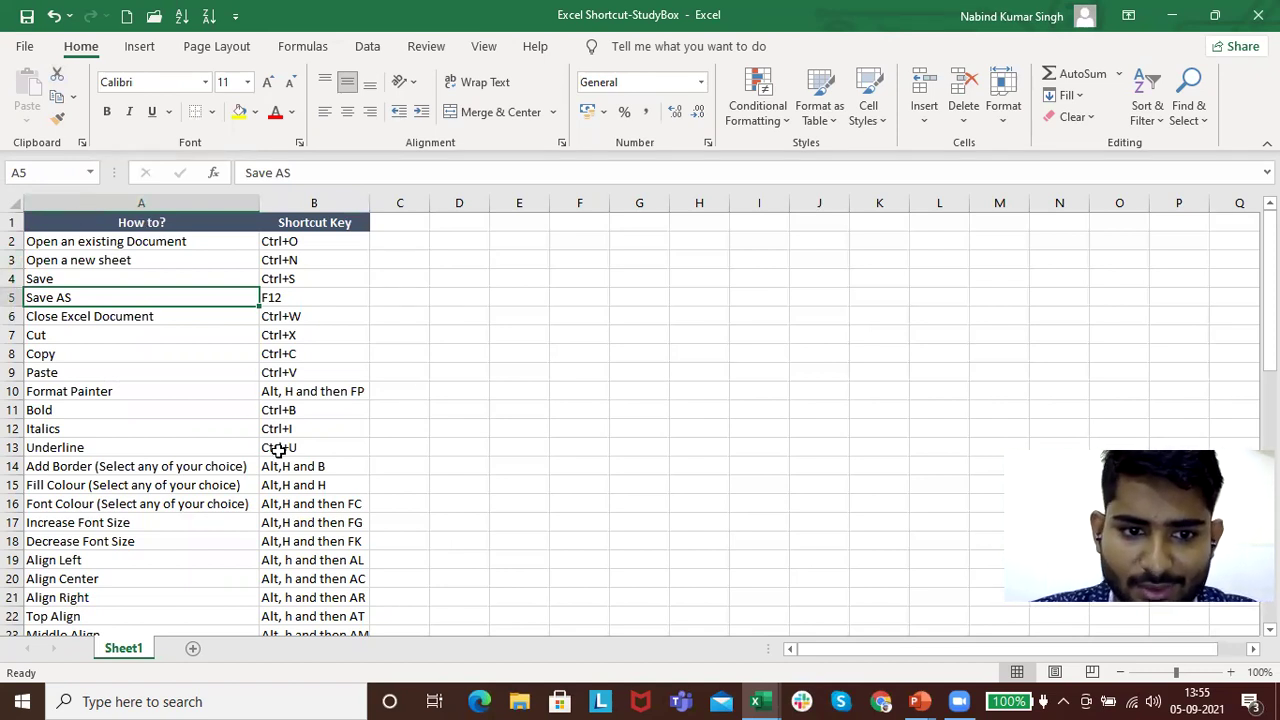
left_click(135, 470)
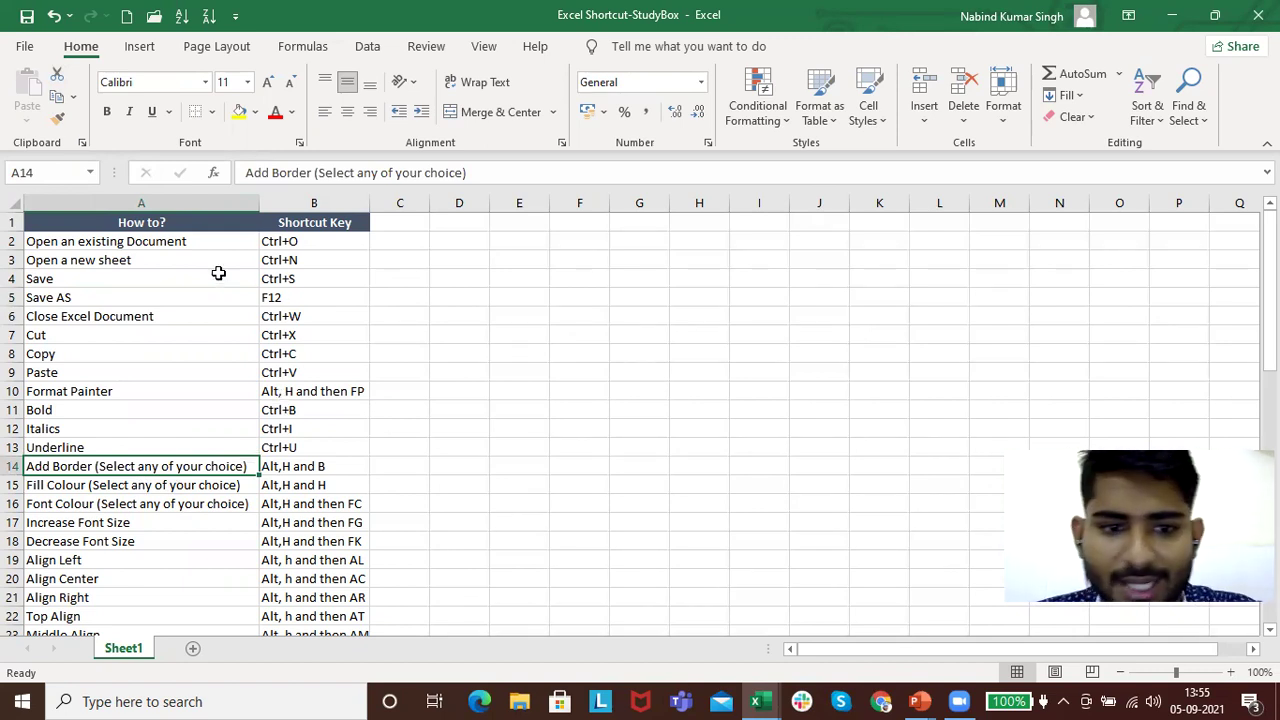
left_click(116, 222)
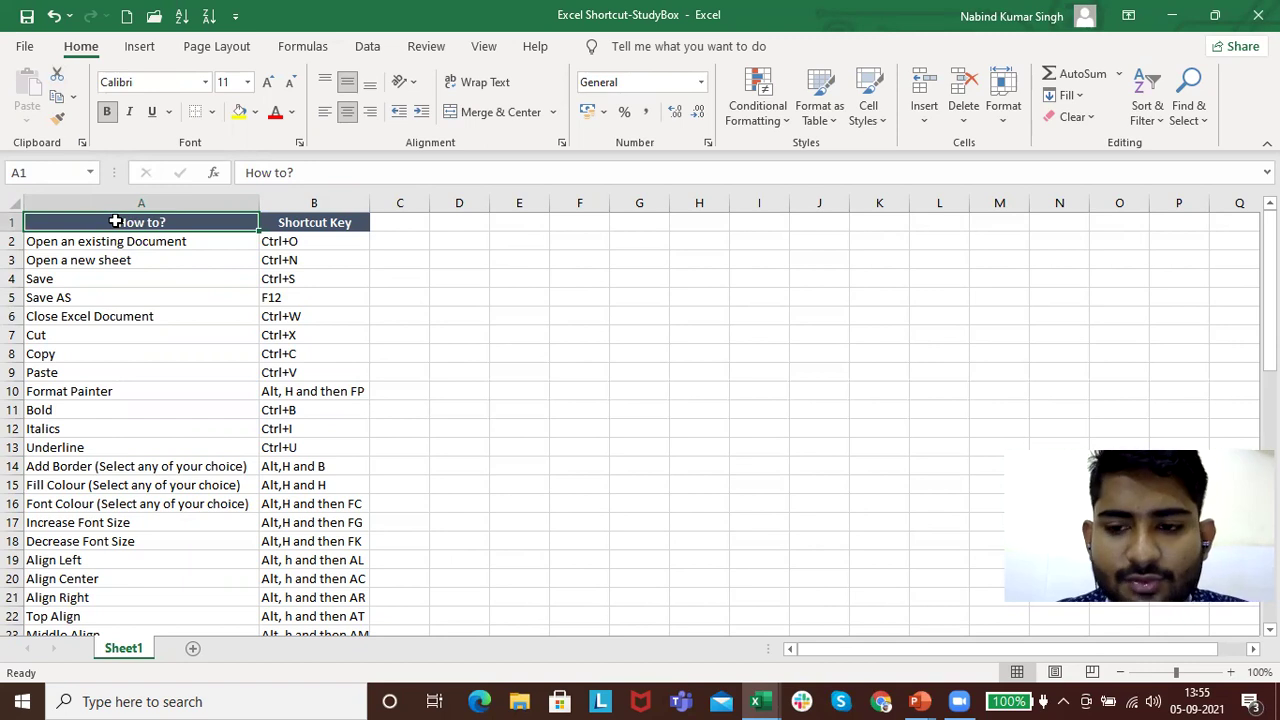
Select the table A1:B51 with Shift and Ctrl+Shift arrows, scroll up, and show KeyTips with Alt
key("shift+Right")
key("shift+Left")
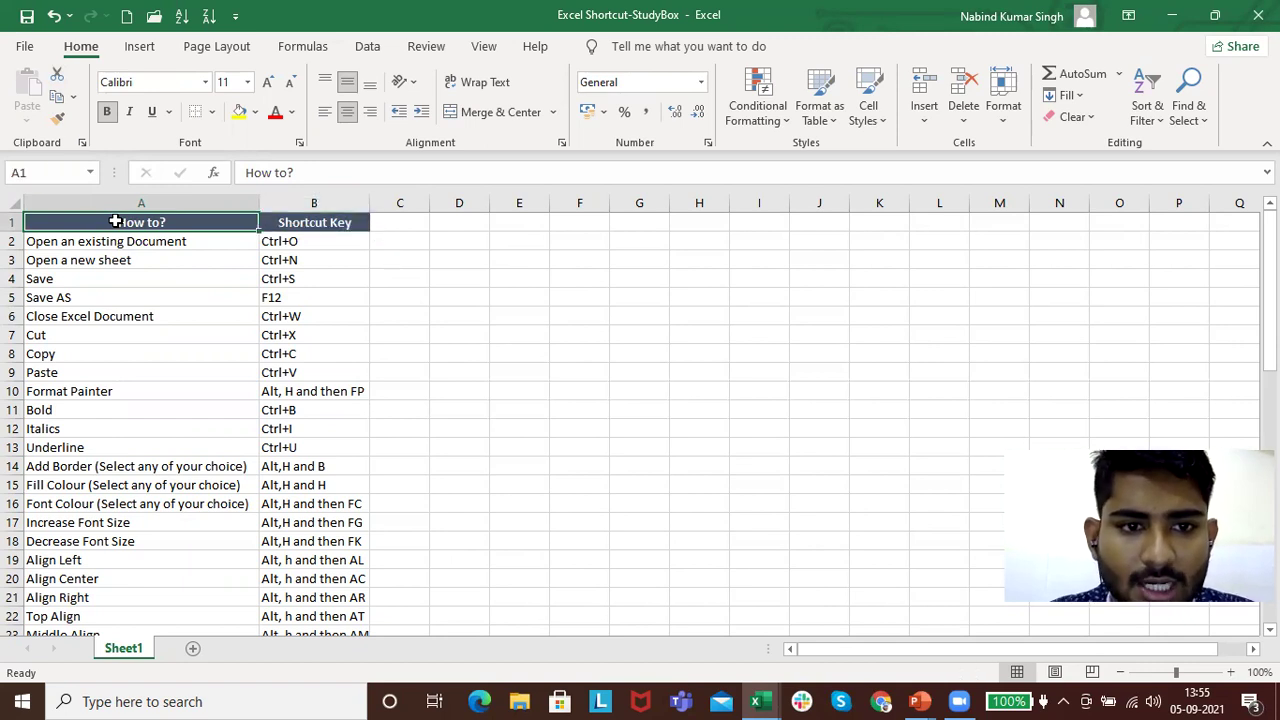
key("shift+Right")
key("ctrl+shift+Down")
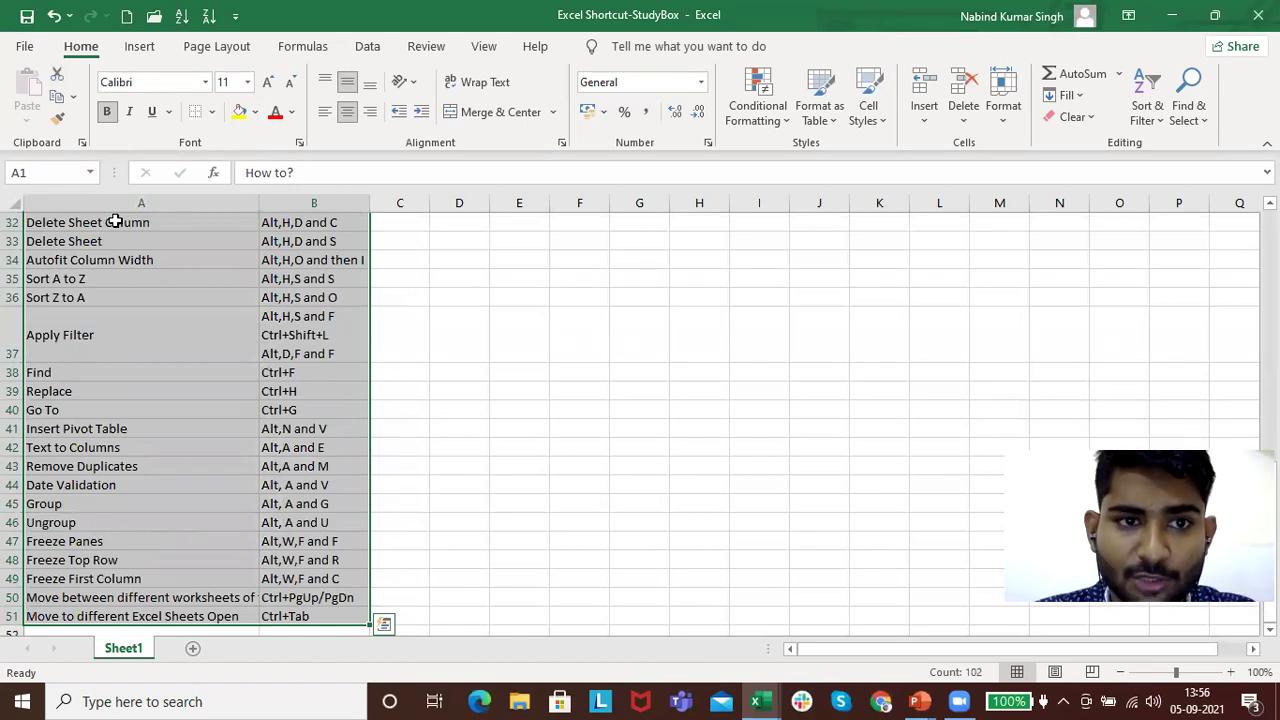
scroll(186, 334, "up", 10)
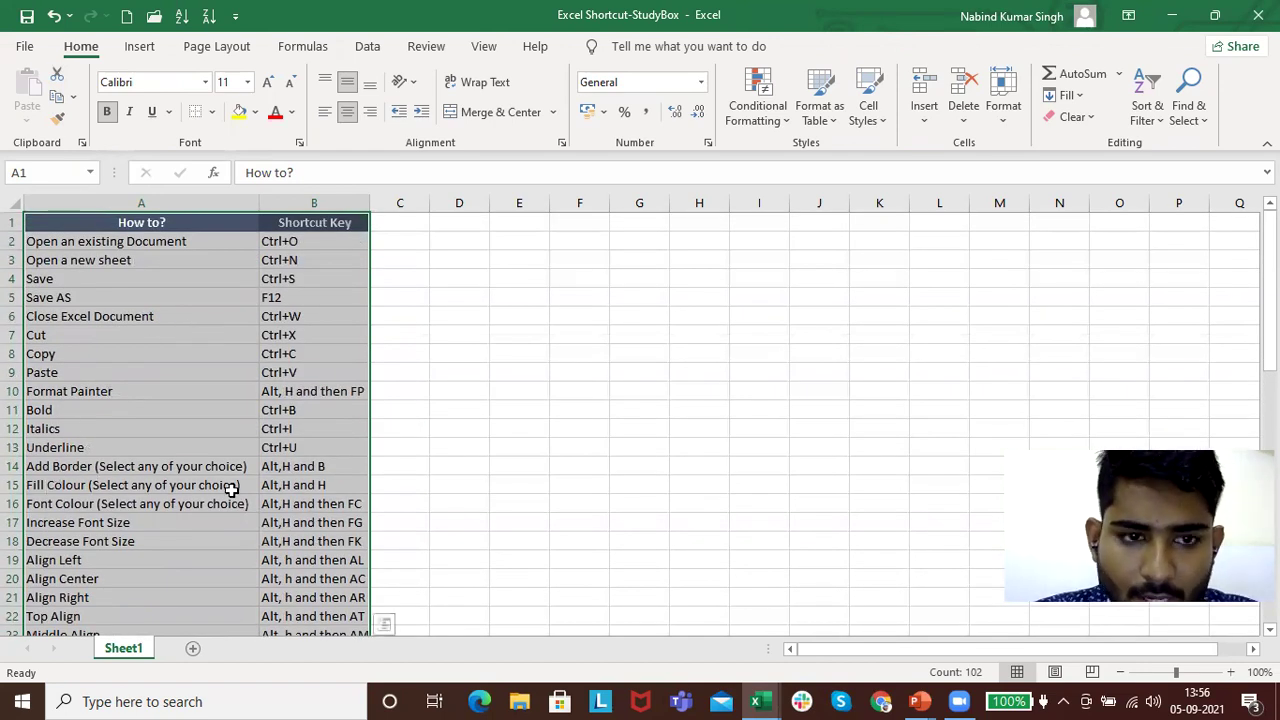
key("alt")
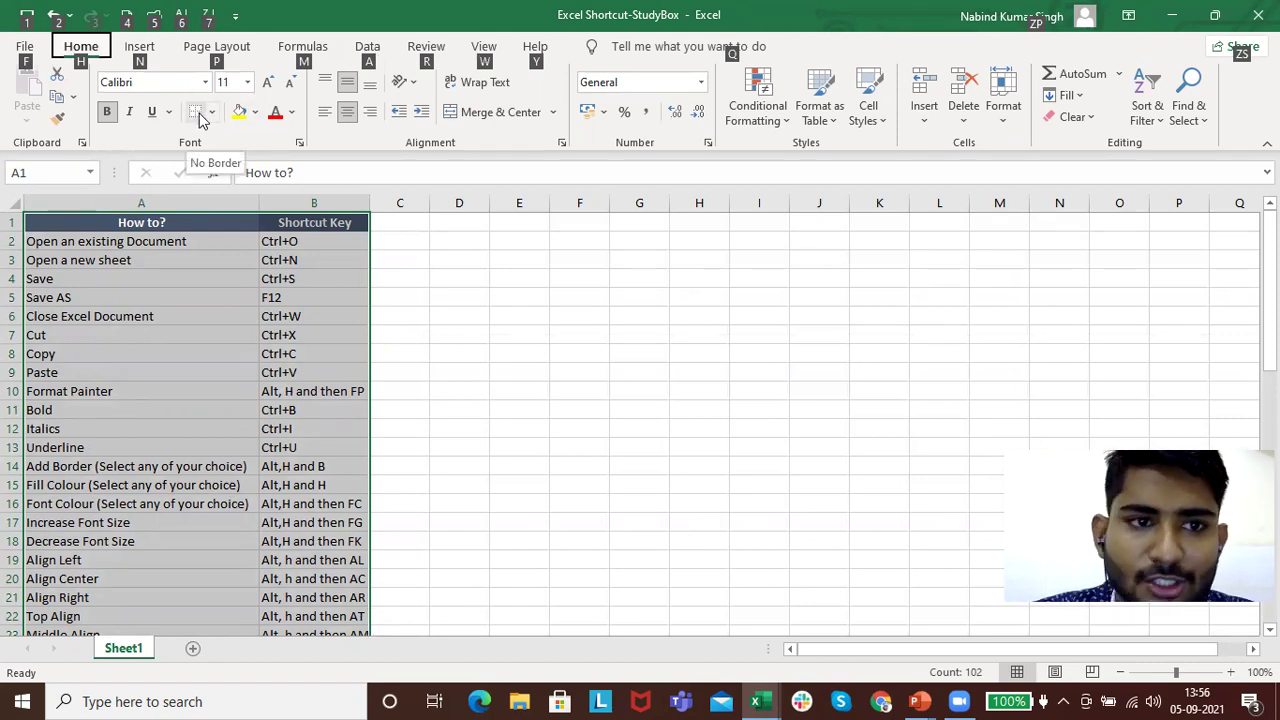
Apply No Border to the selected table through the Alt, H, B border list
key("h")
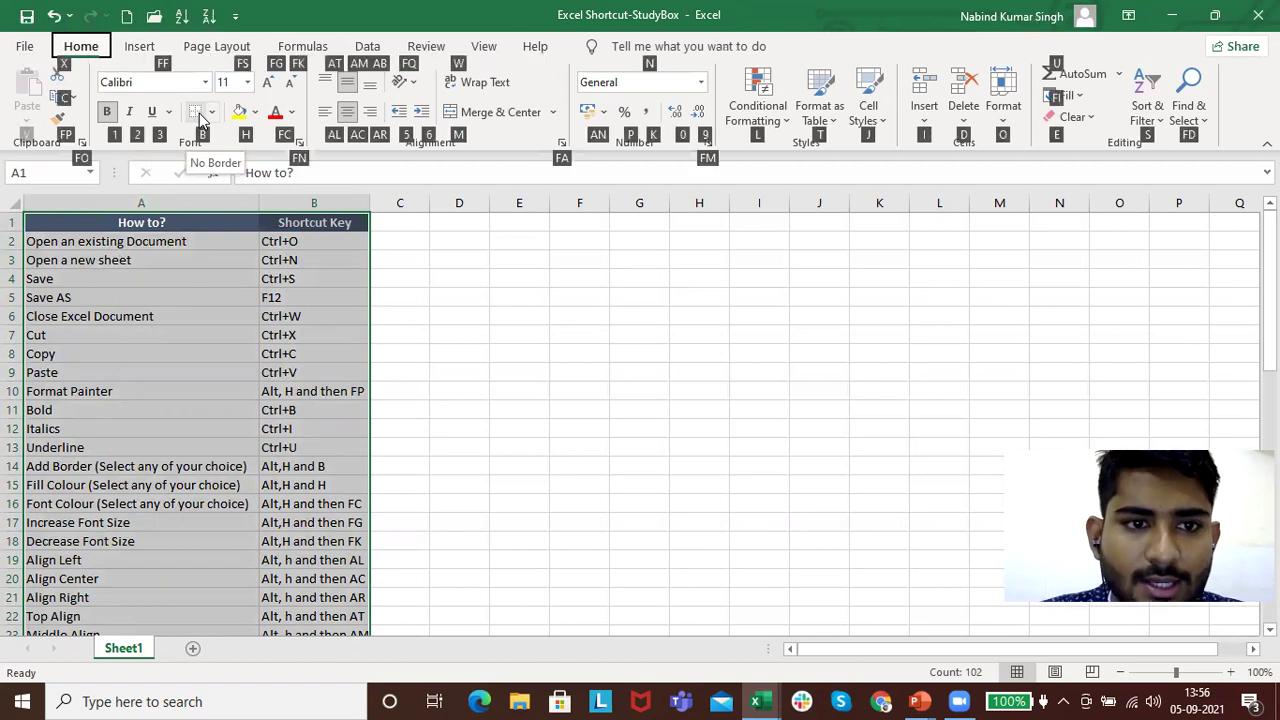
key("b")
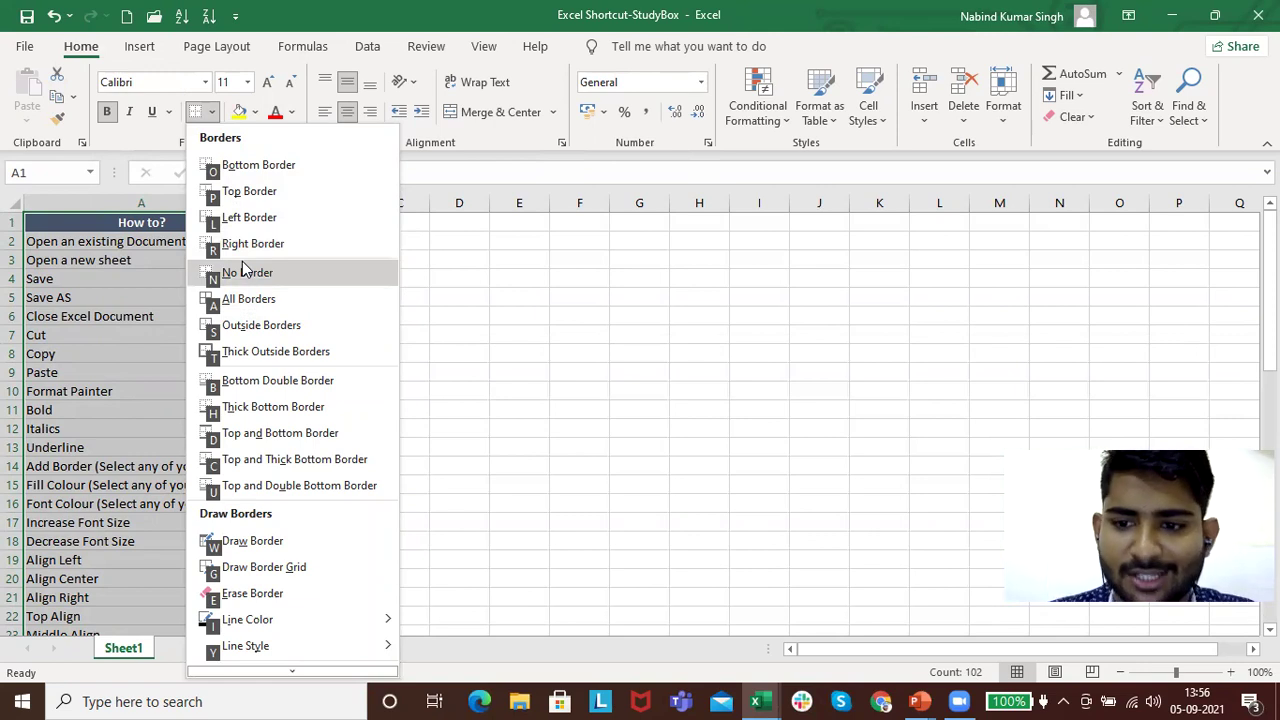
left_click(243, 268)
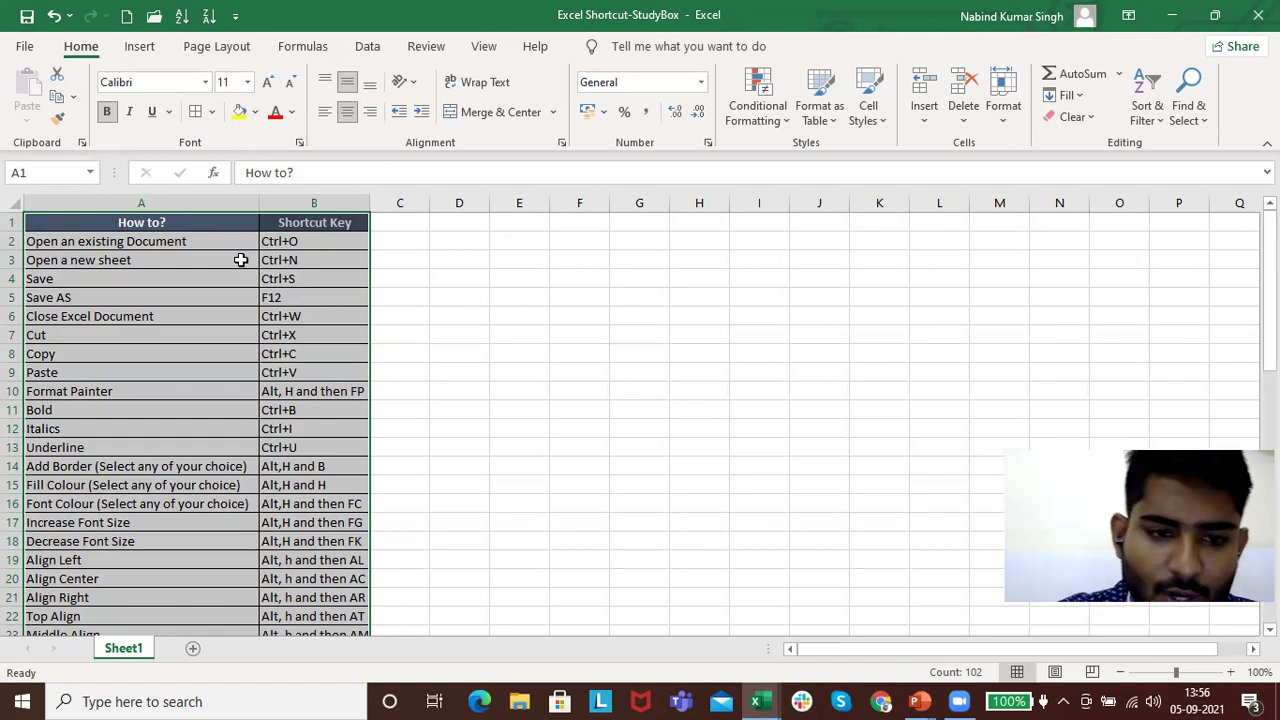
Show the Borders list again with Alt, H, B and close it with Esc unchanged
key("alt")
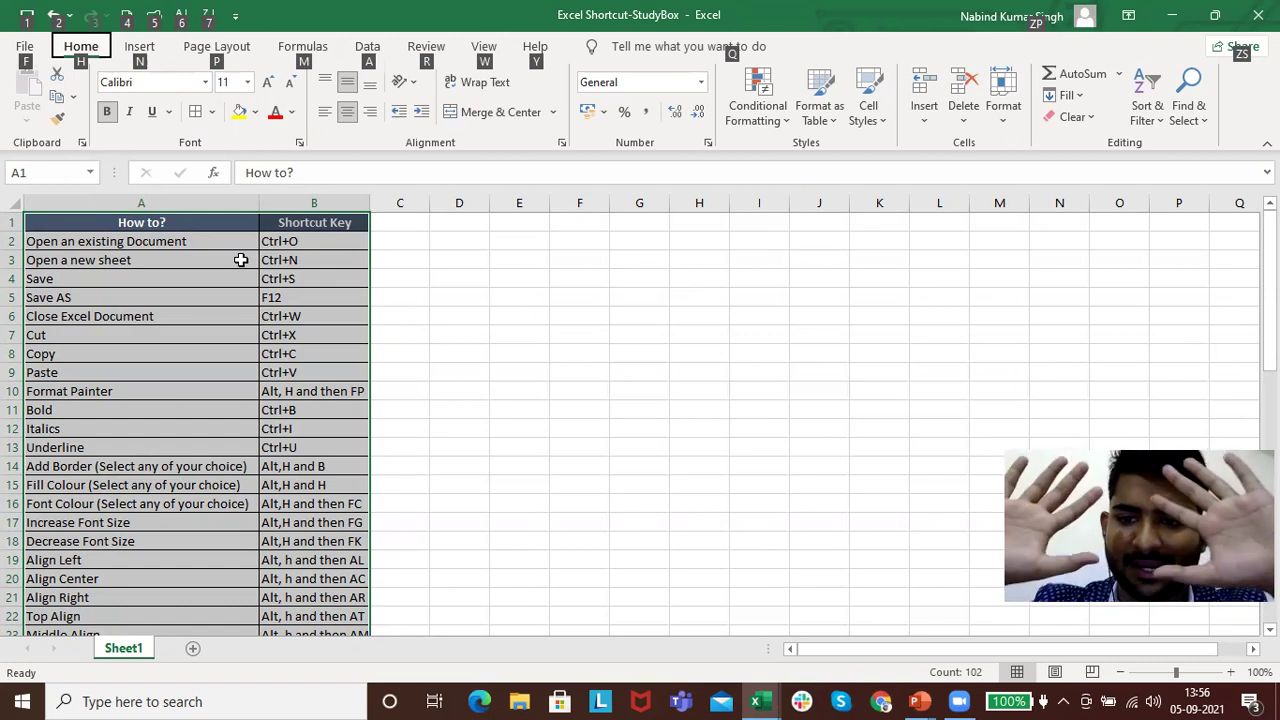
key("h")
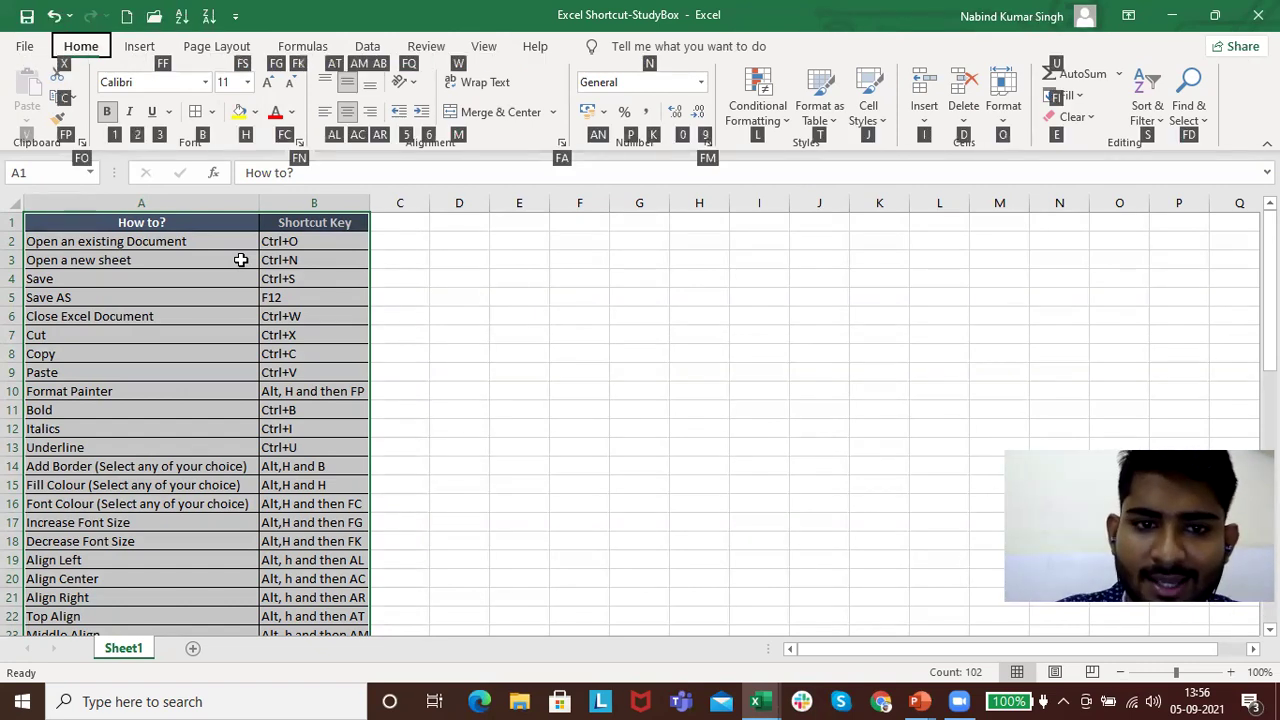
key("b")
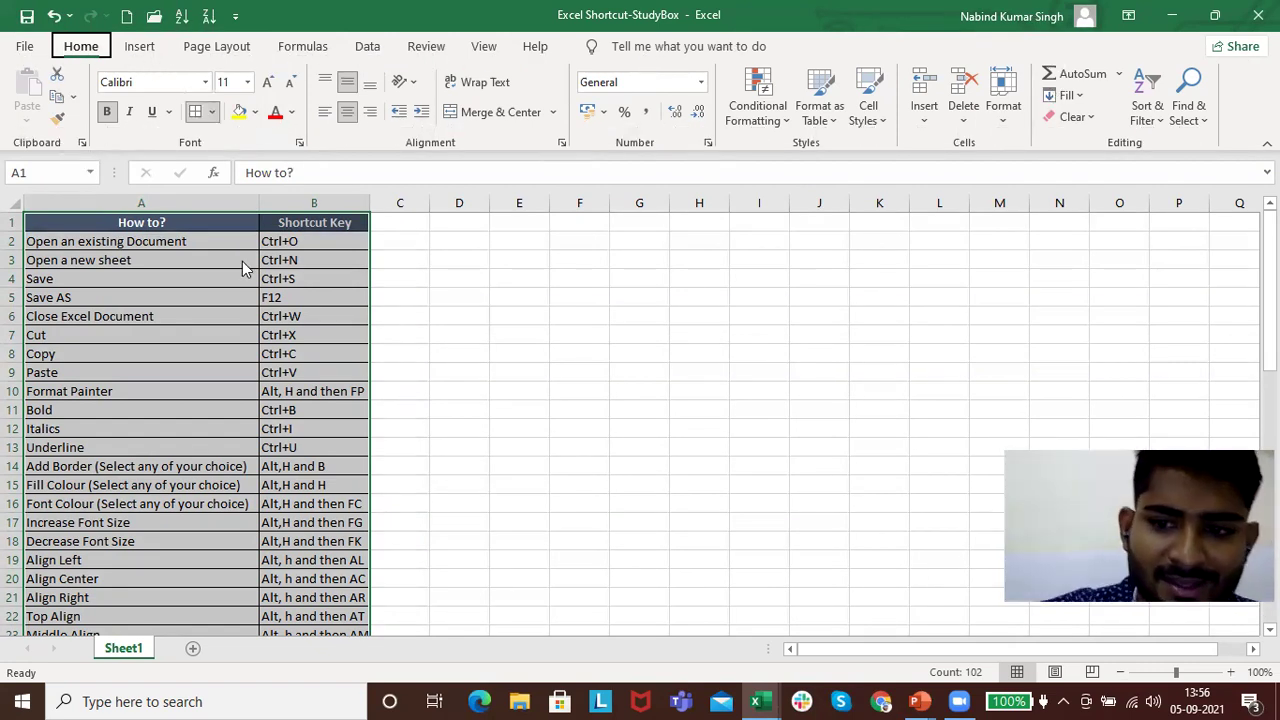
key("Escape")
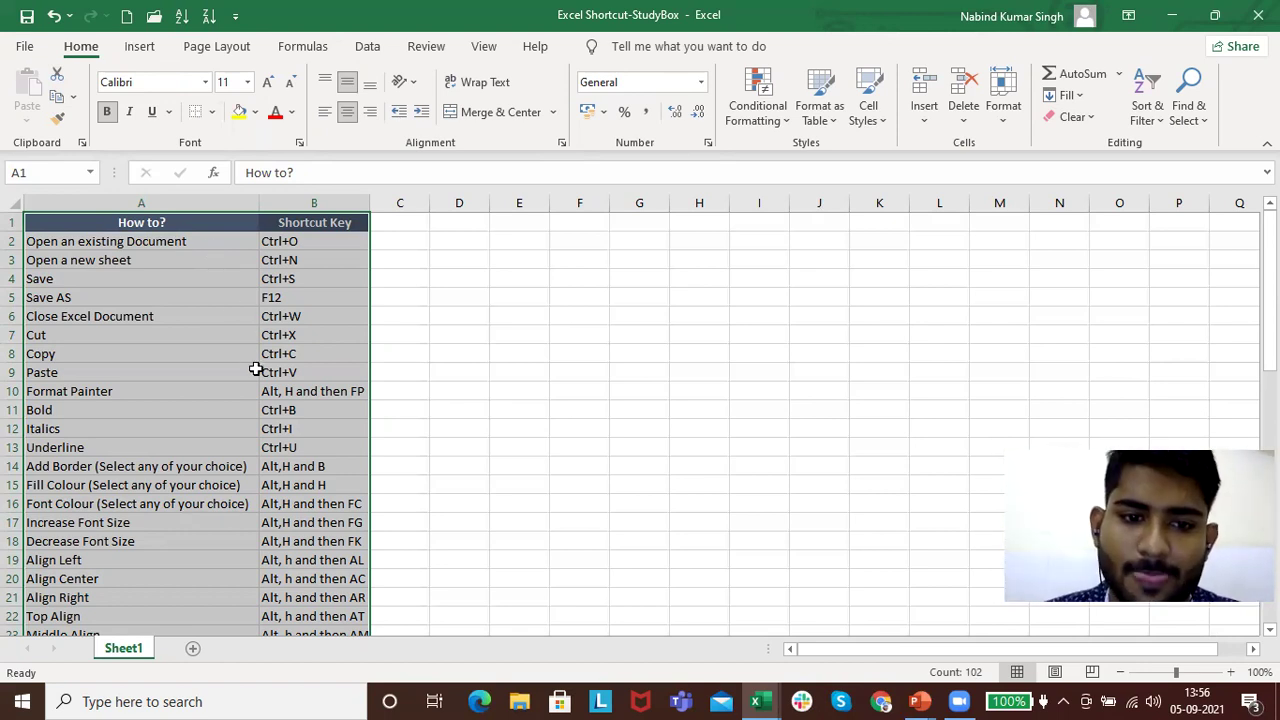
scroll(257, 372, "down", 1)
scroll(257, 372, "down", 1)
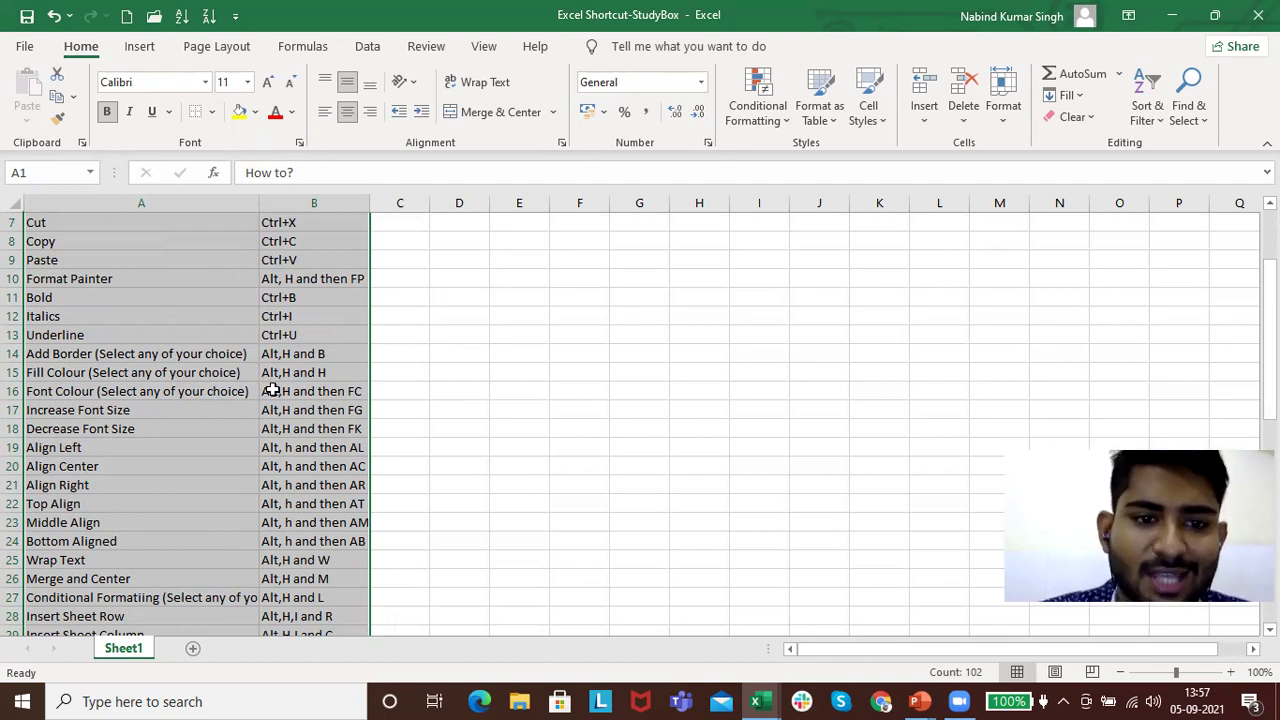
scroll(265, 388, "up", 2)
left_click(329, 273)
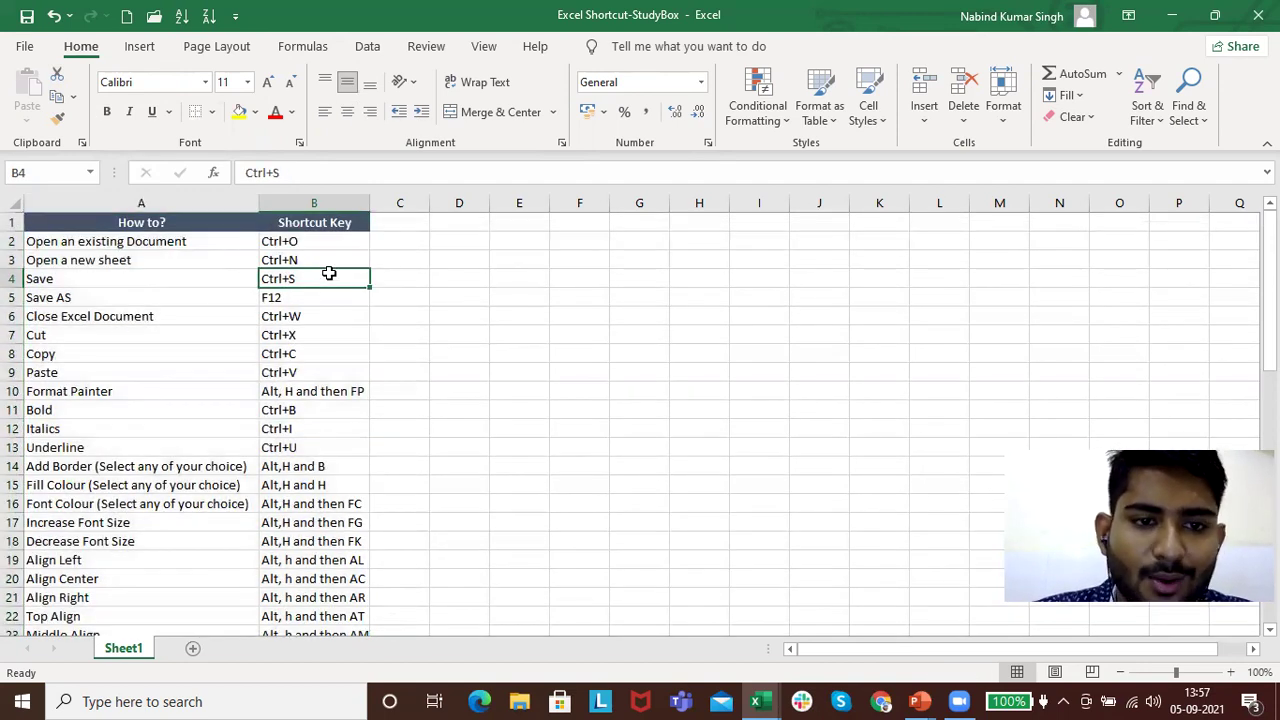
left_click(100, 318)
key("ctrl+x")
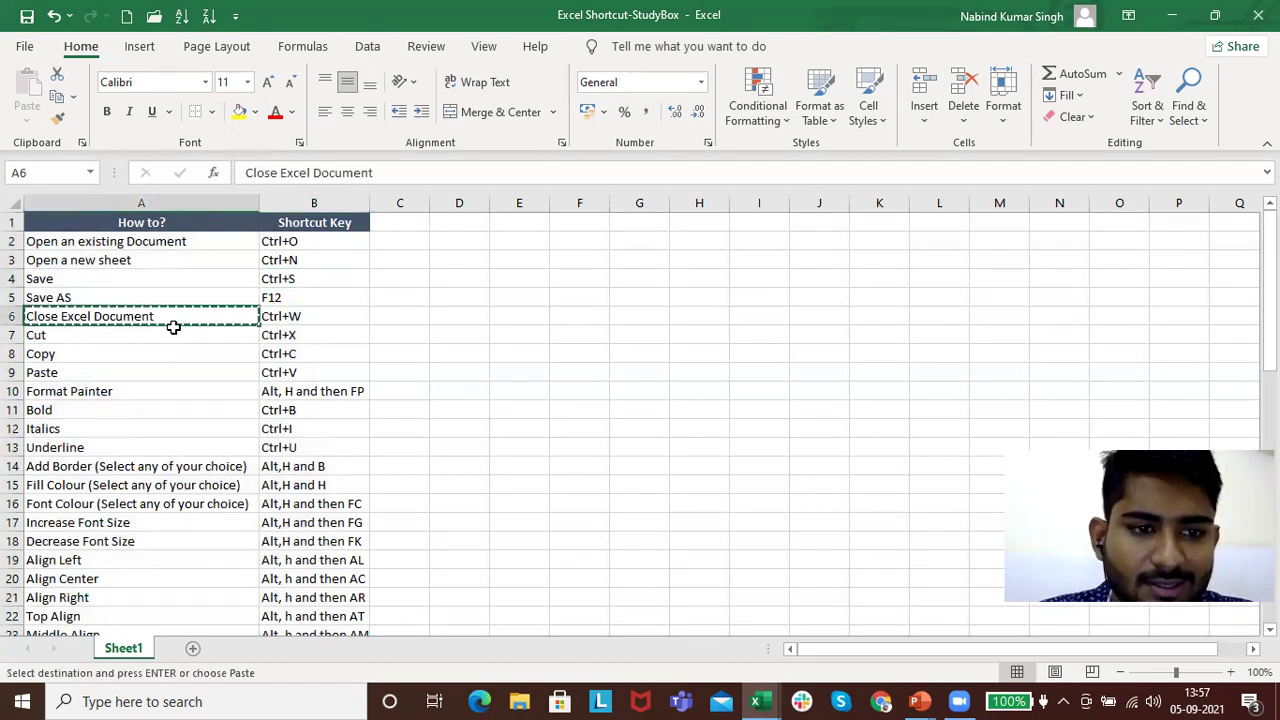
left_click(655, 287)
key("ctrl+v")
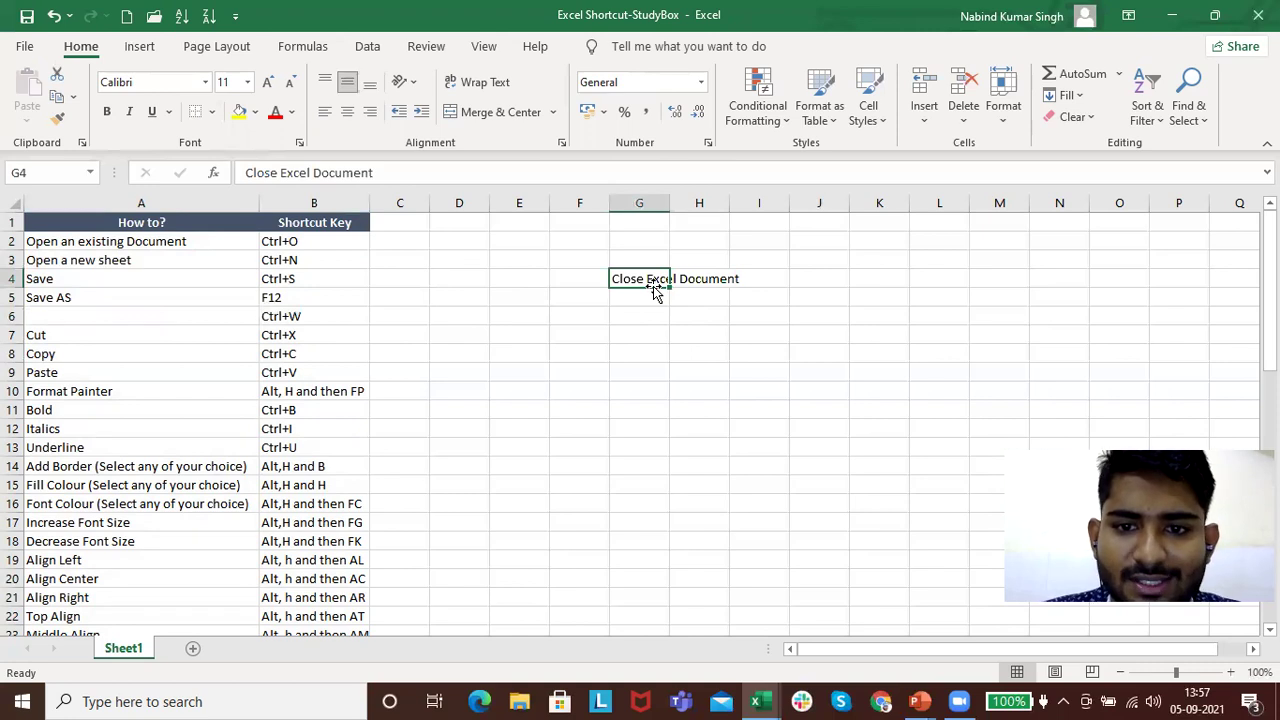
key("ctrl+x")
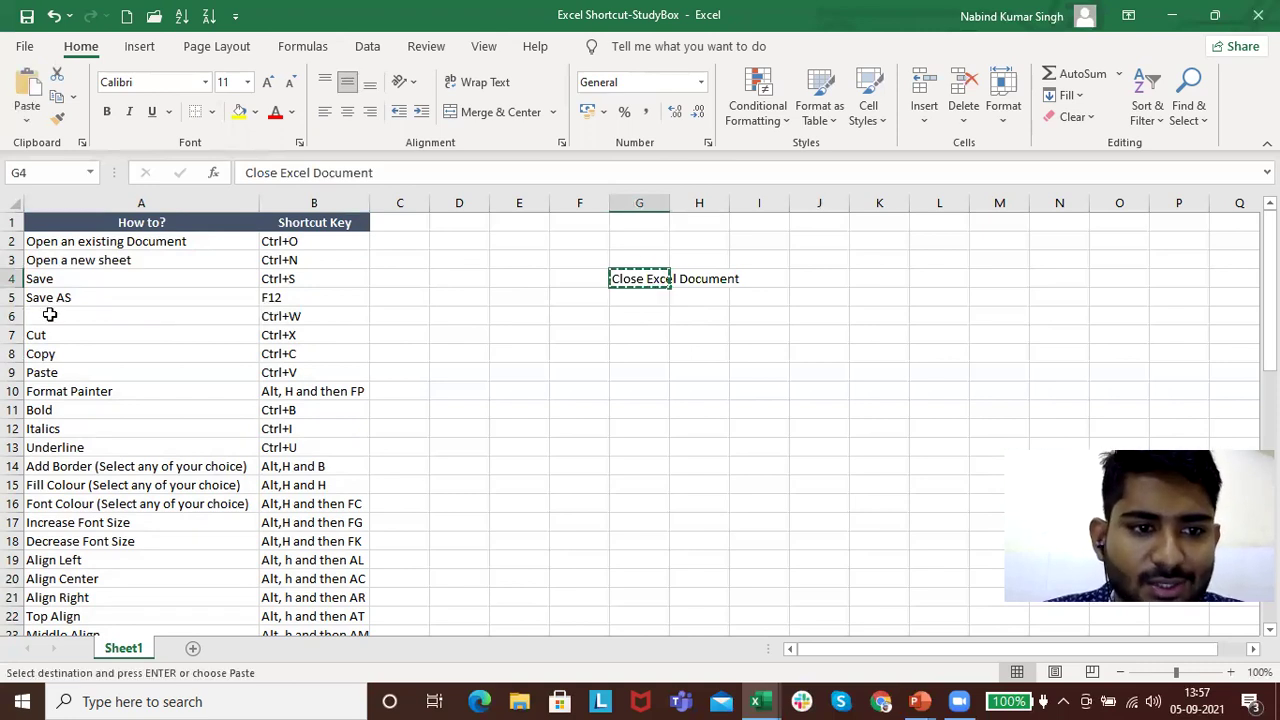
left_click(49, 316)
key("ctrl+v")
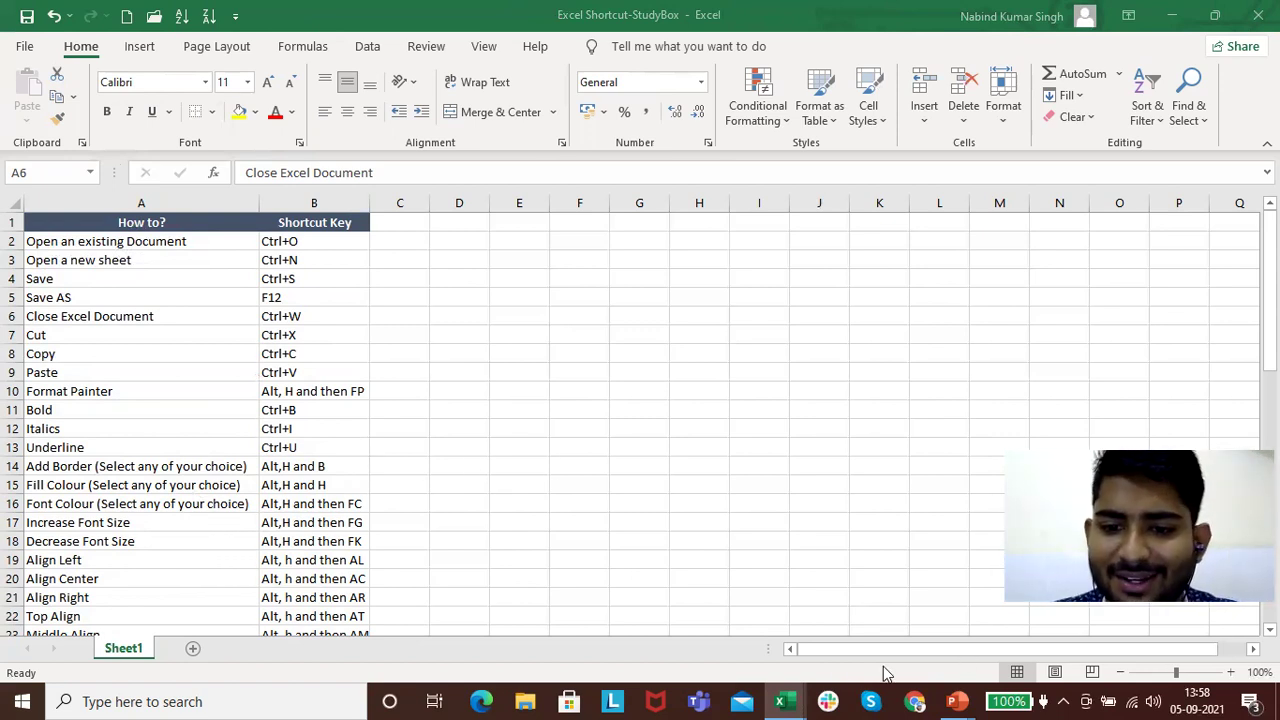
After selecting cells A6 and G6, enter K55 in the Name Box to jump there
left_click(828, 679)
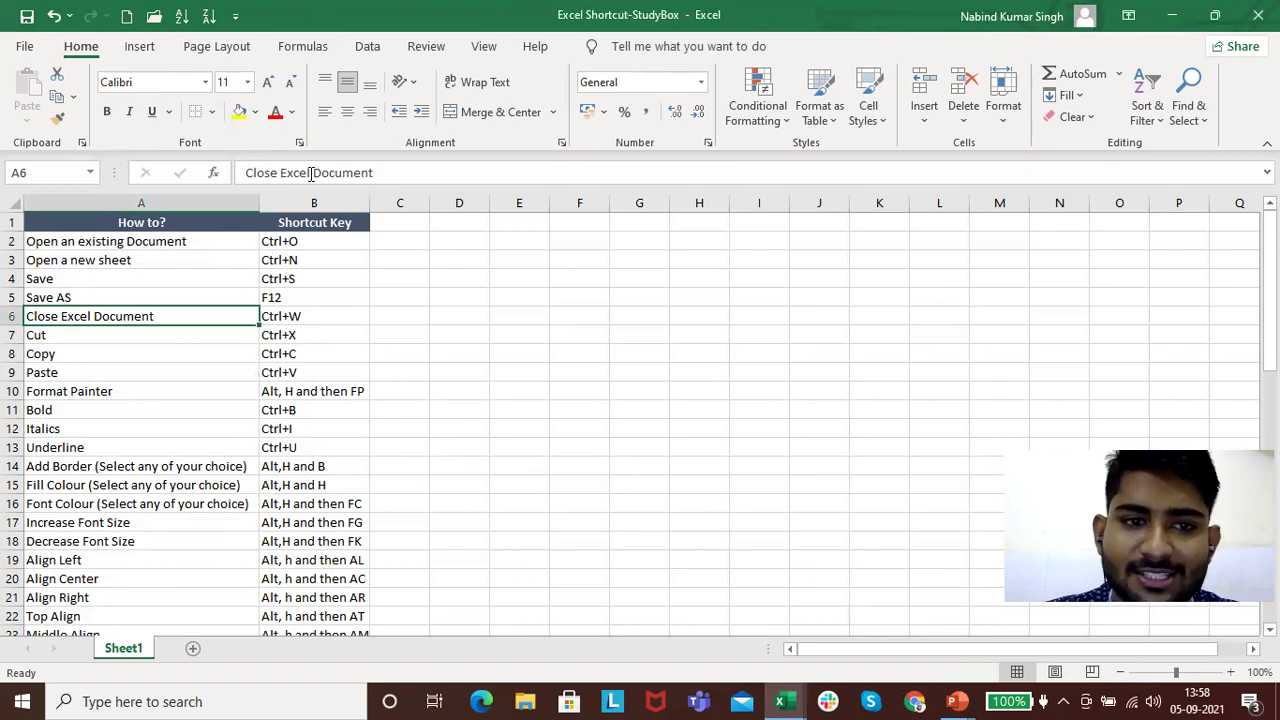
left_click(37, 172)
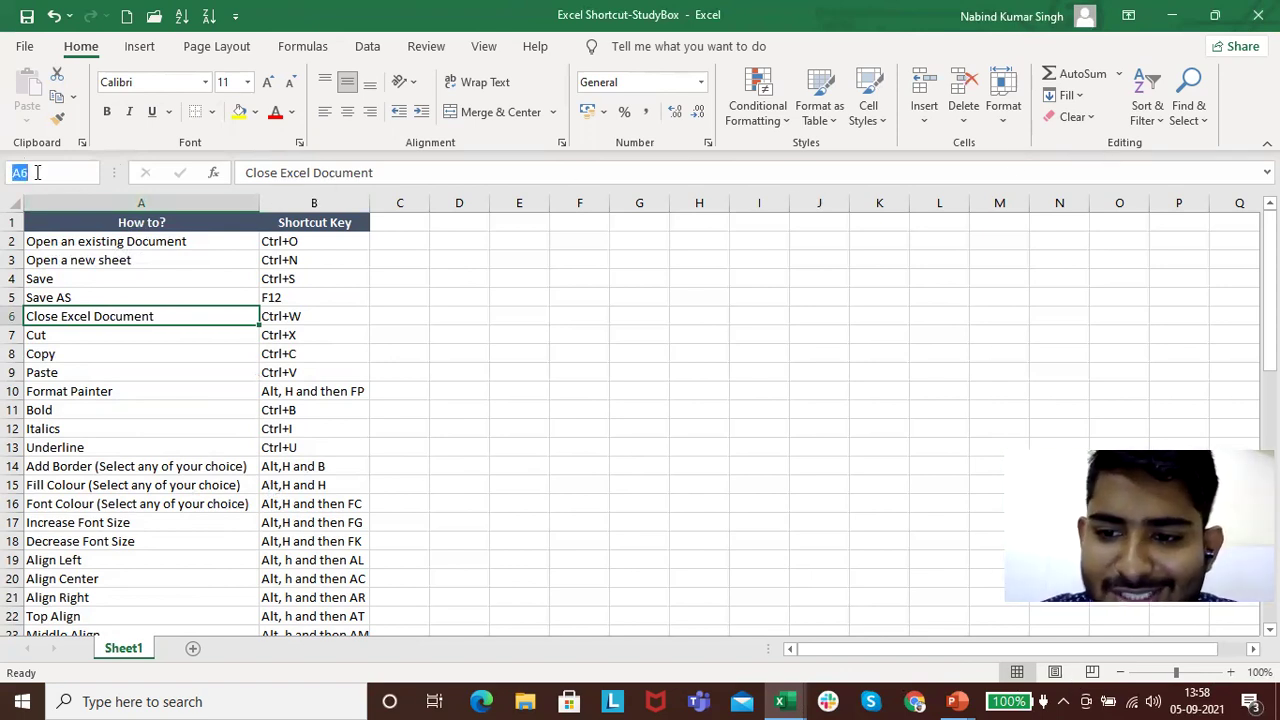
left_click(634, 314)
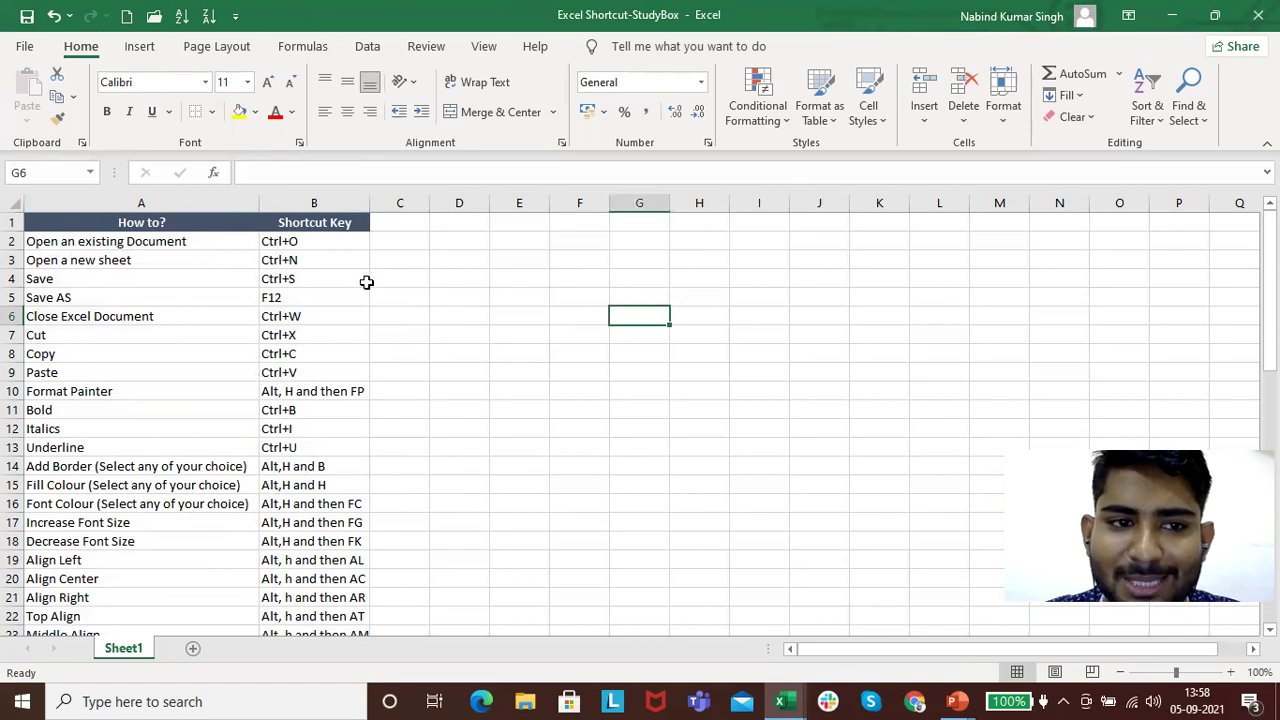
left_click(56, 172)
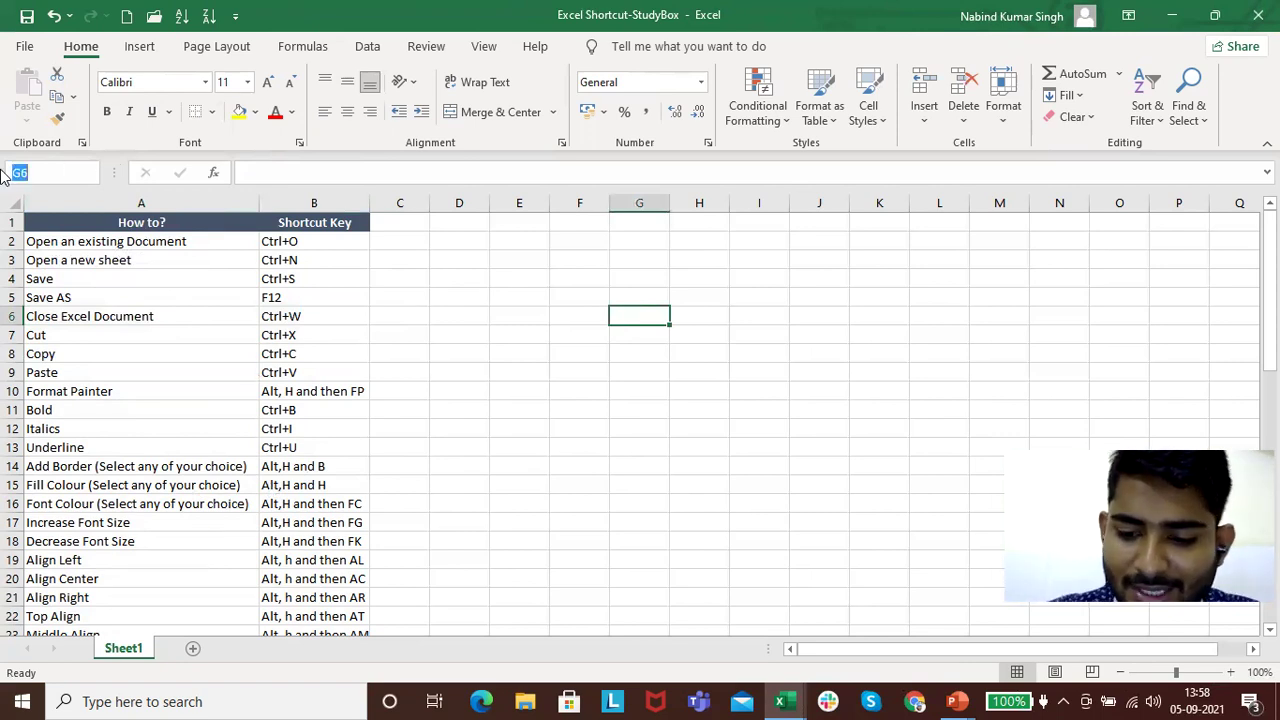
type("k")
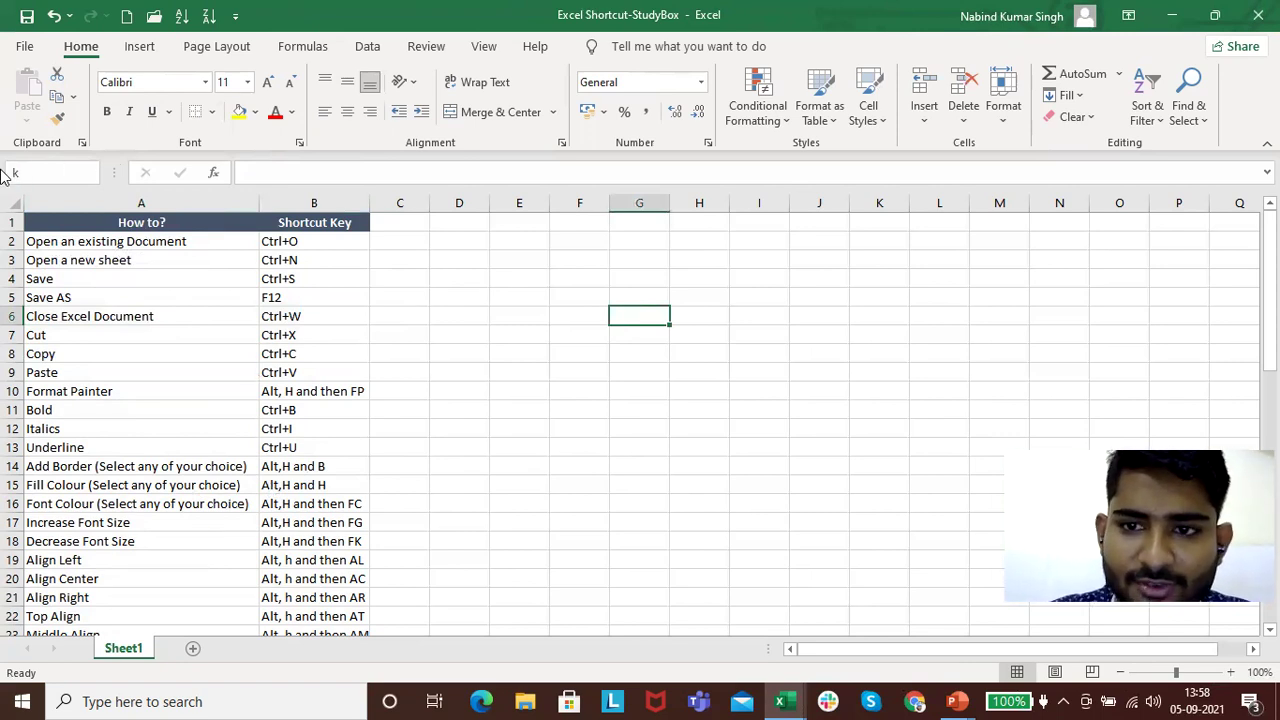
left_click(32, 175)
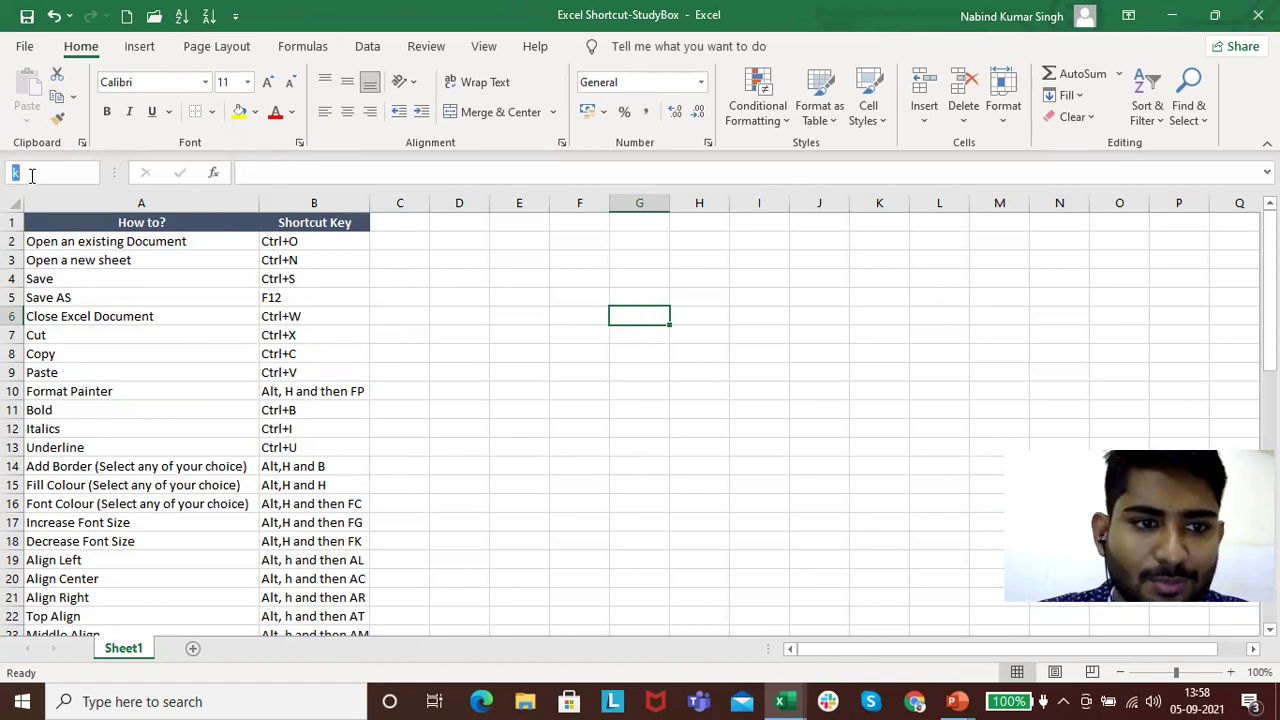
key("Num_Lock")
type("K")
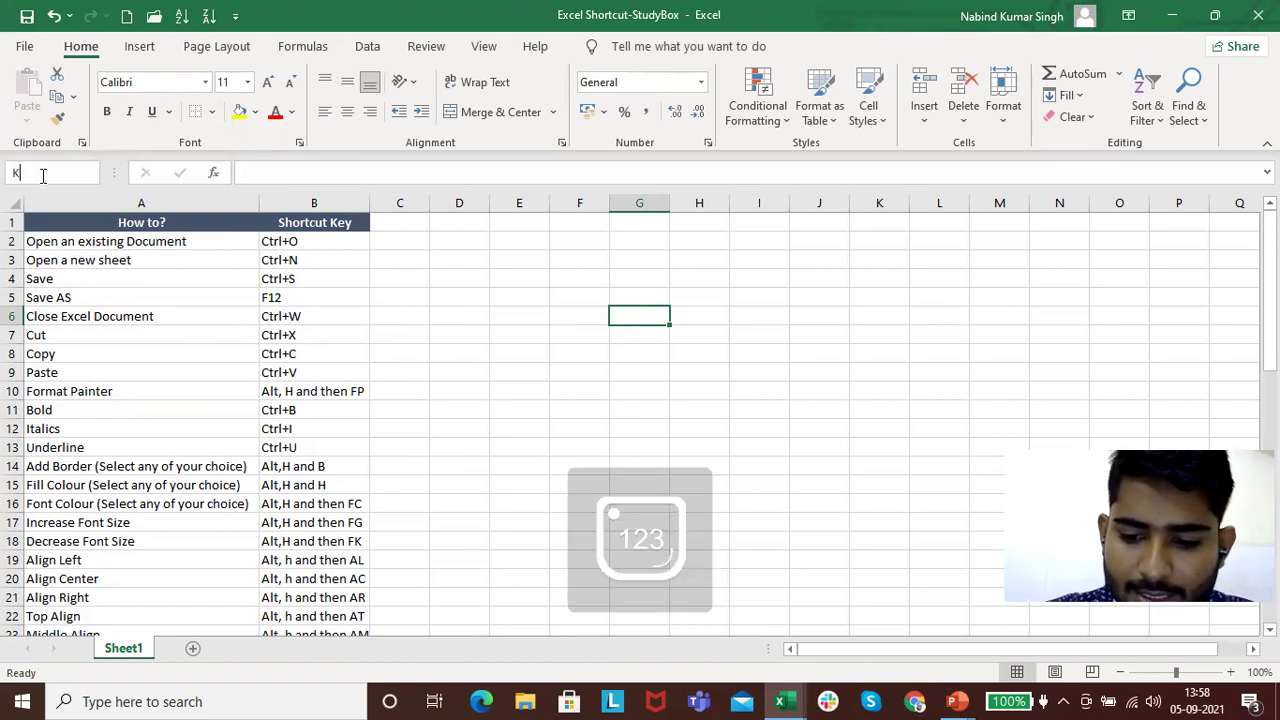
type("55")
key("Return")
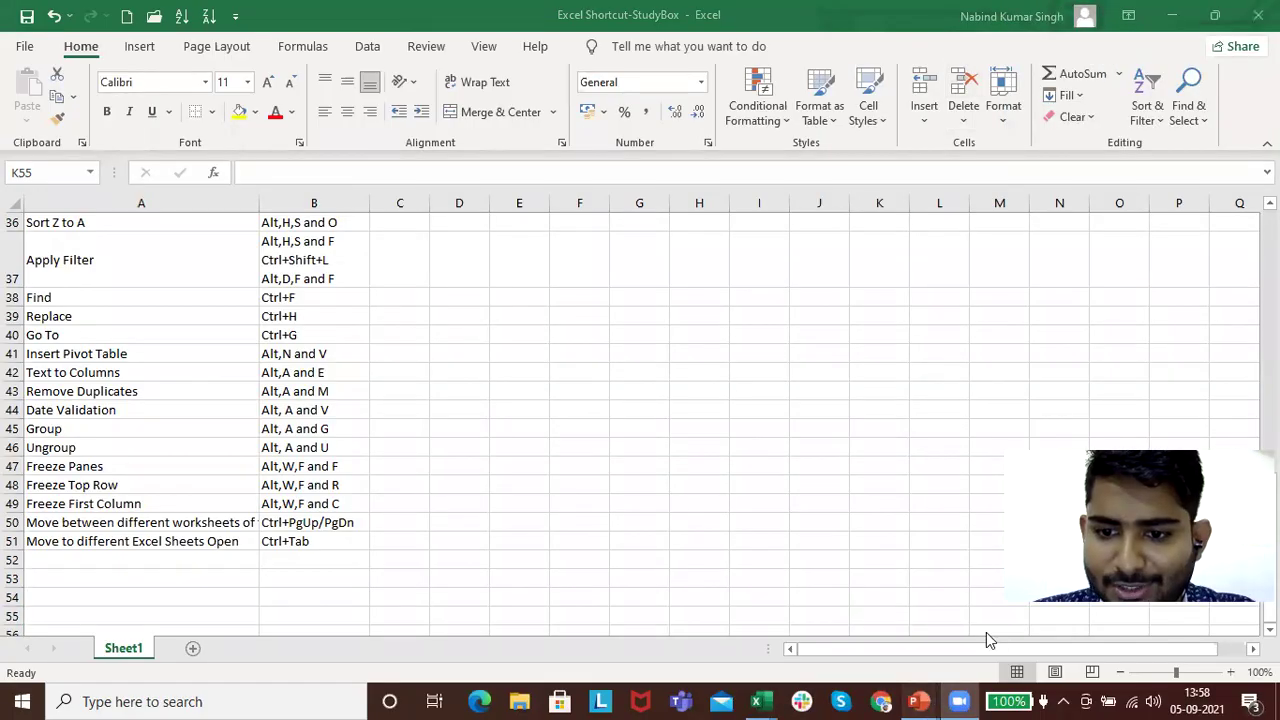
Bring the PowerPoint slideshow forward from the taskbar and advance to the Section 1 Home Tab slide
mouse_move(918, 701)
left_click(984, 630)
left_click(566, 454)
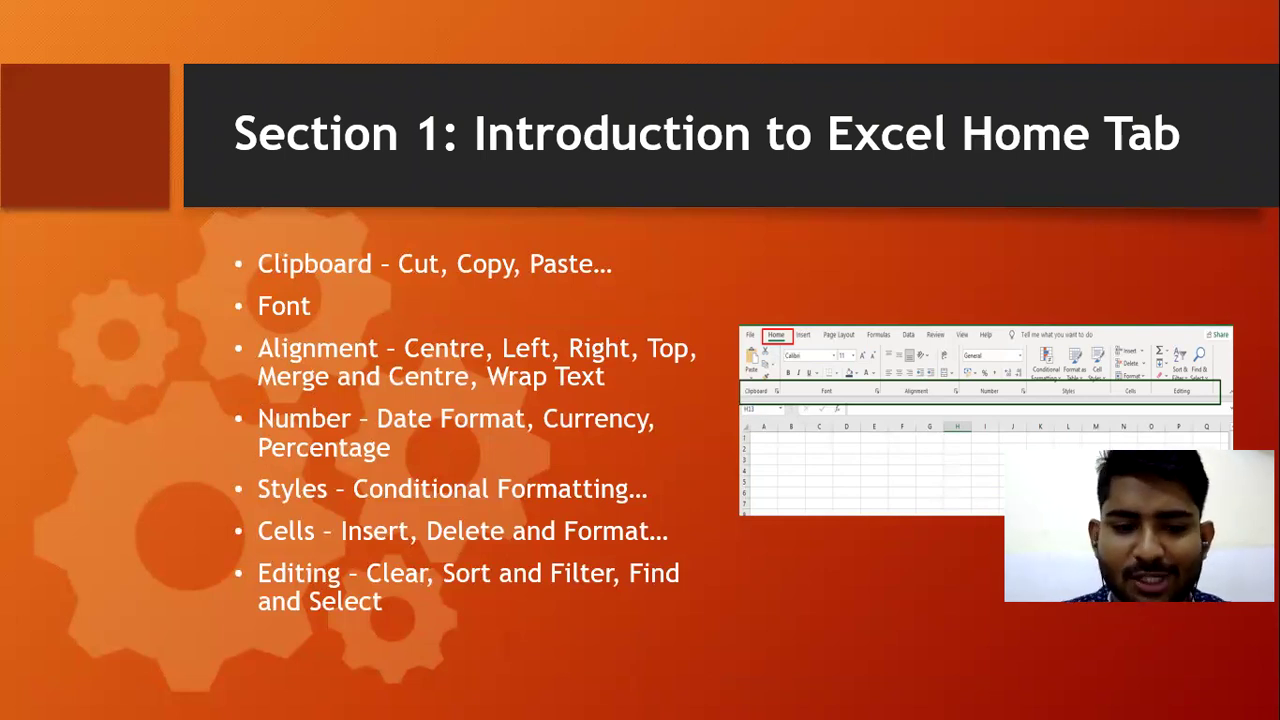
End the slideshow with Esc, landing on slide 3 'Microsoft Excel Fundamentals' in Normal view
key("Escape")
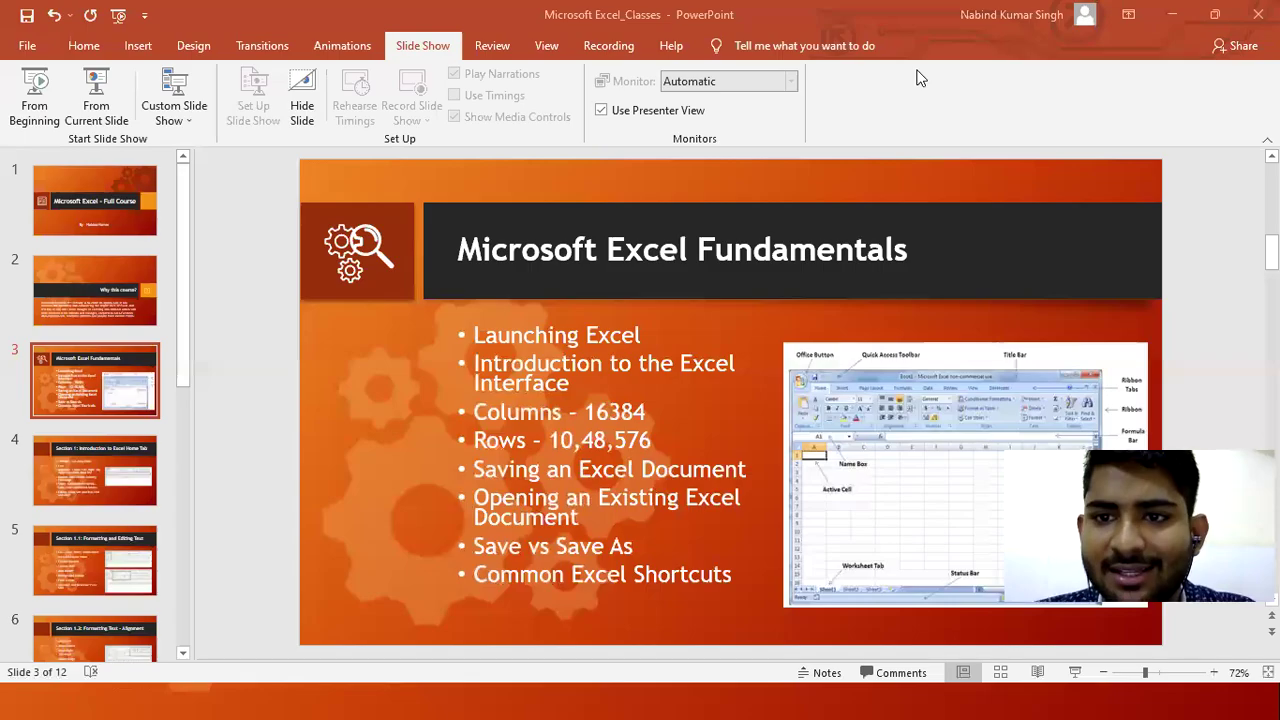